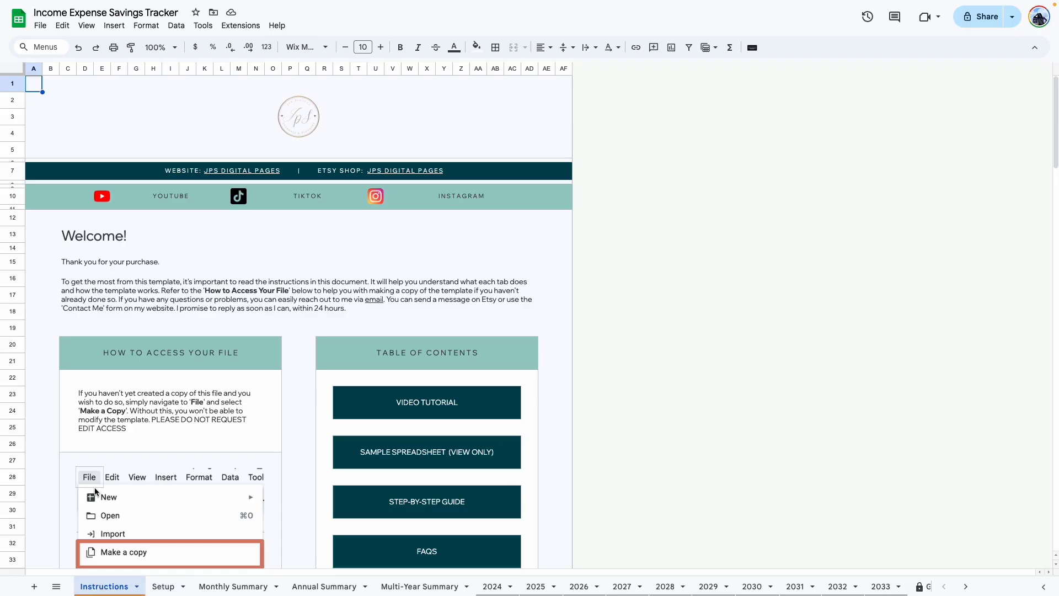
# - Look through the Instructions, Setup, Monthly Summary, Annual Summary and Multi-Year Summary sheets of the tracker
pyautogui.scroll(-5, 288, 391)
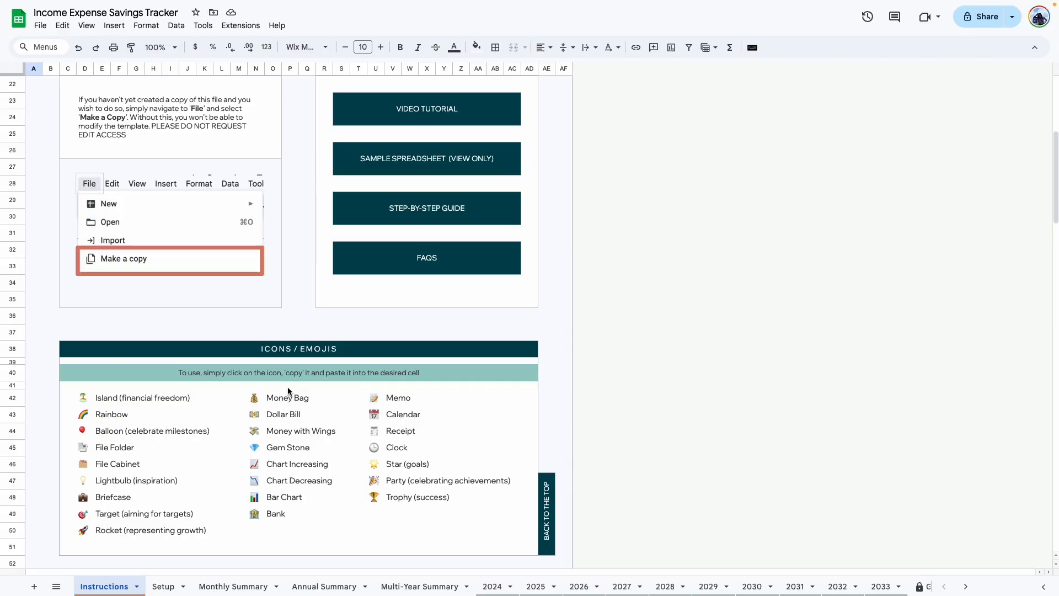
pyautogui.click(164, 586)
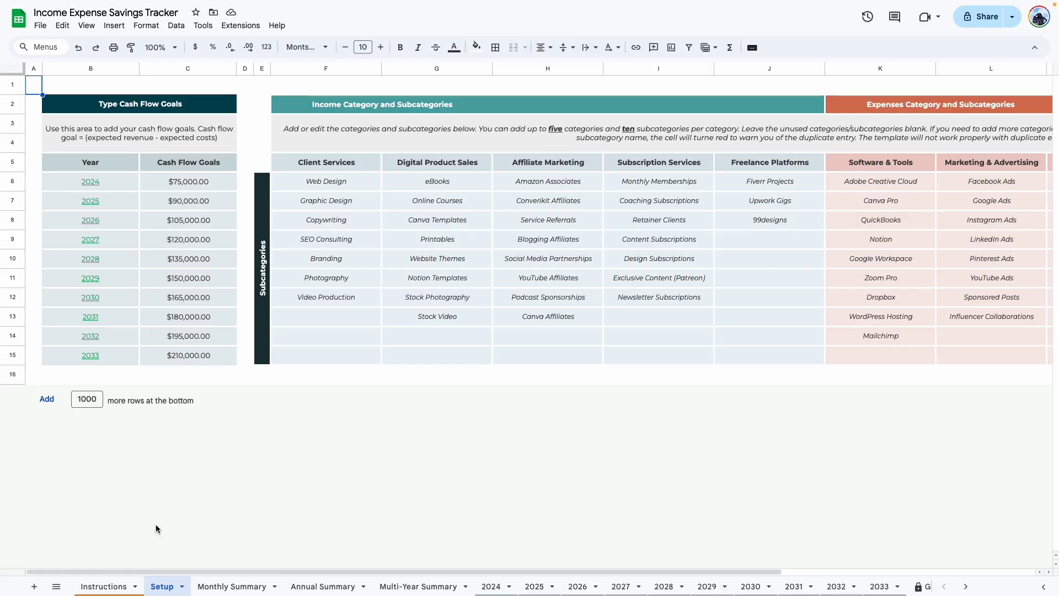
pyautogui.click(232, 586)
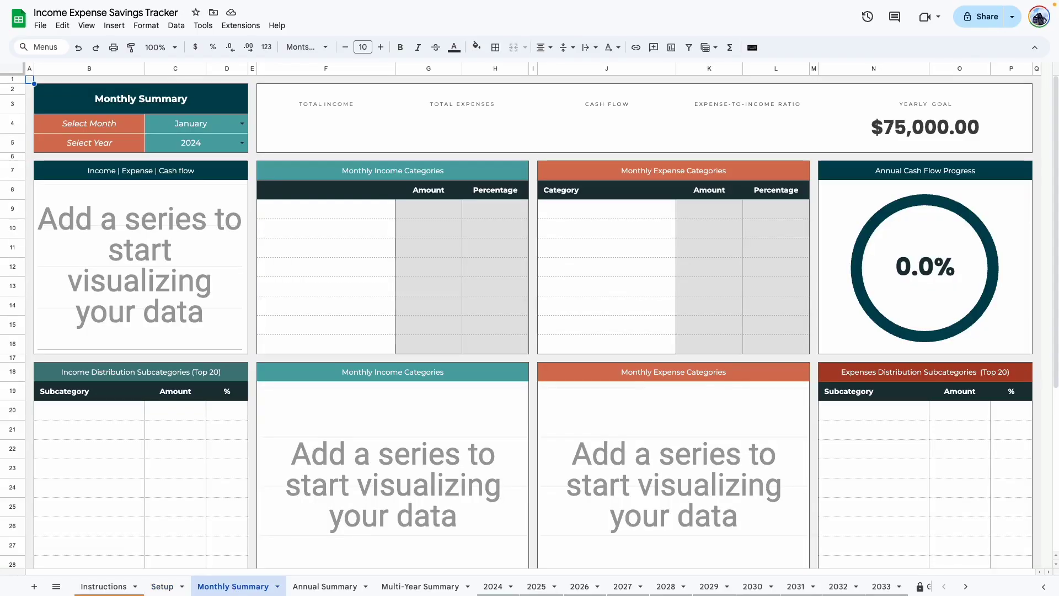
pyautogui.click(302, 586)
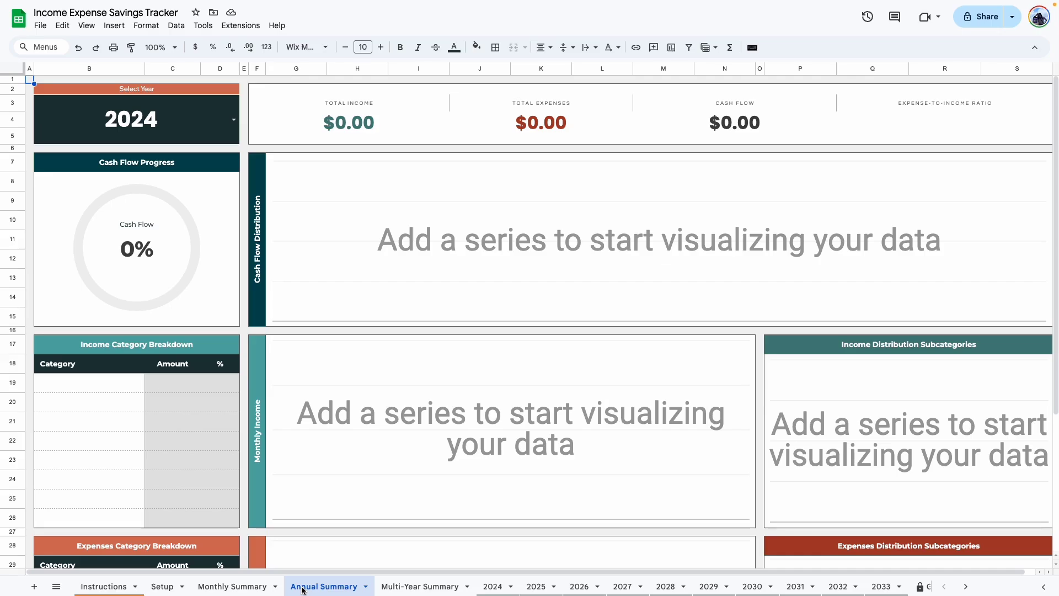
pyautogui.click(230, 588)
pyautogui.click(303, 588)
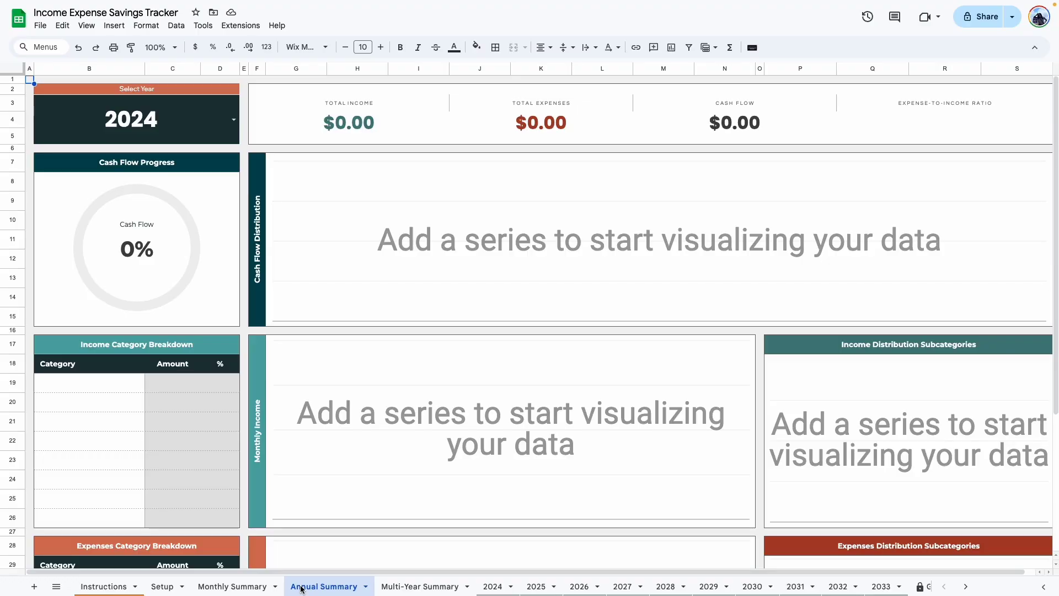
pyautogui.click(412, 588)
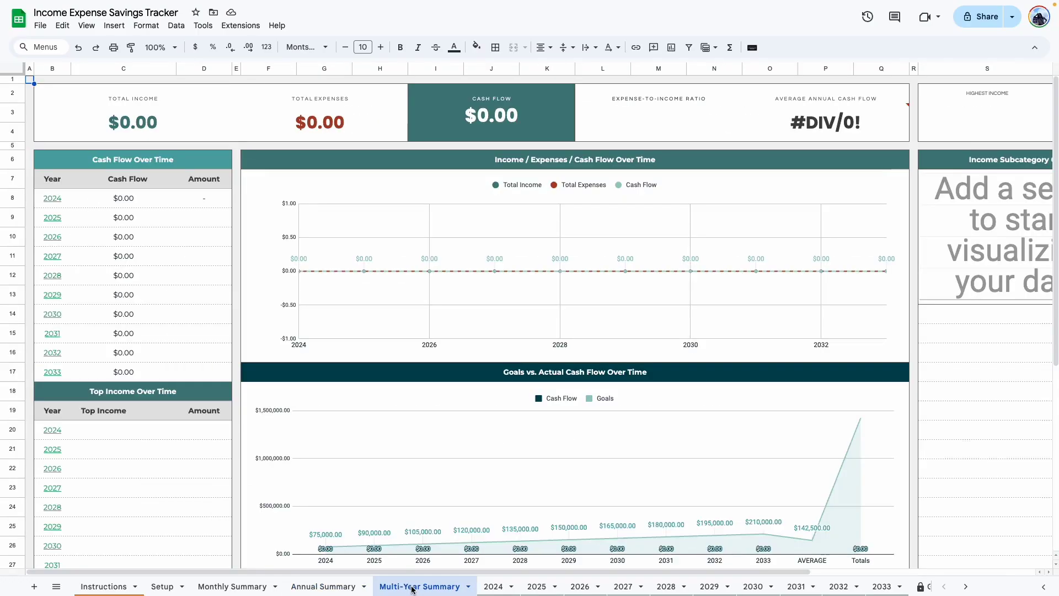
# - Look through the yearly sheets from 2024 to 2028
pyautogui.click(499, 588)
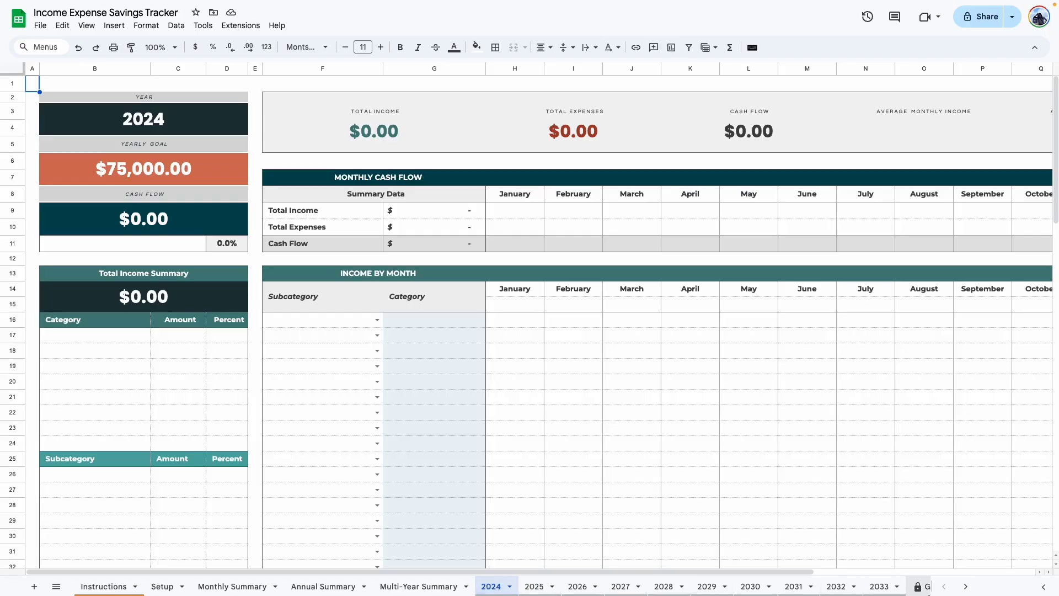
pyautogui.click(534, 588)
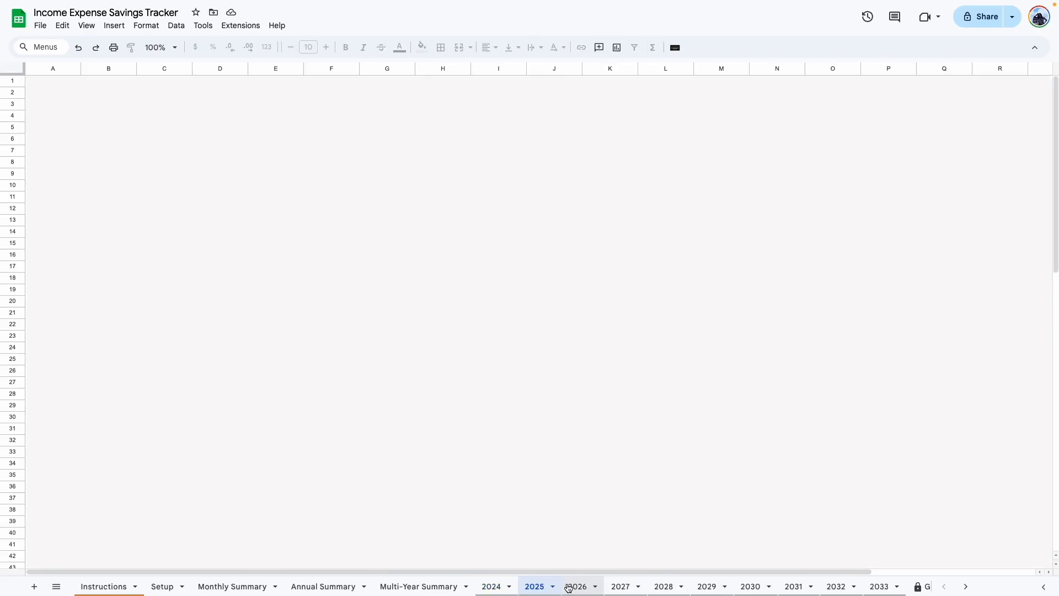
pyautogui.click(574, 587)
pyautogui.click(610, 587)
pyautogui.click(665, 587)
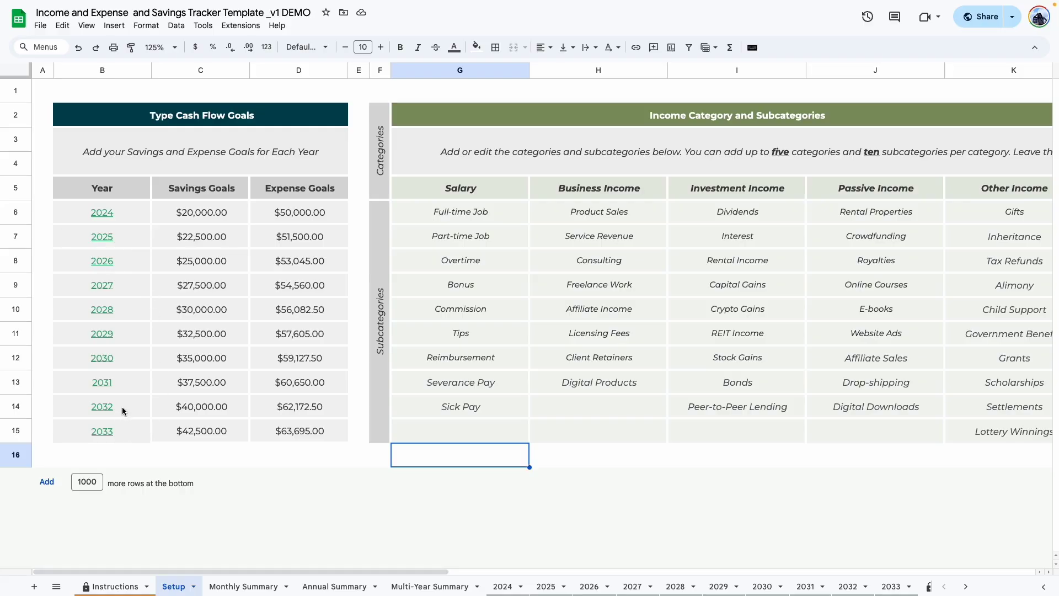
# - Clear all the years from the Year column (B6:B15) on the Setup sheet
pyautogui.moveTo(122, 207); pyautogui.dragTo(112, 429)
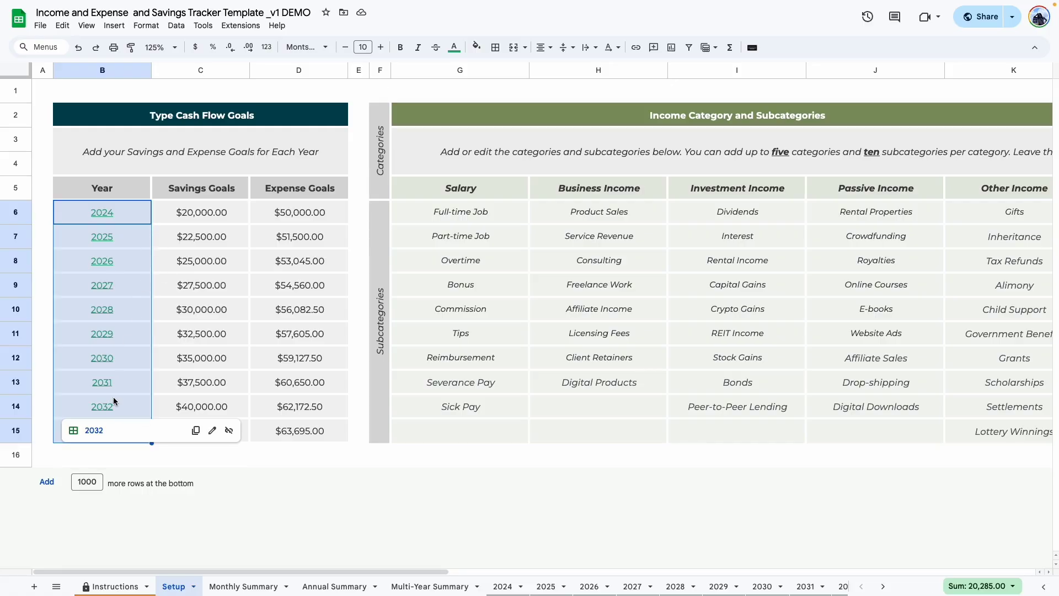
pyautogui.click(132, 218)
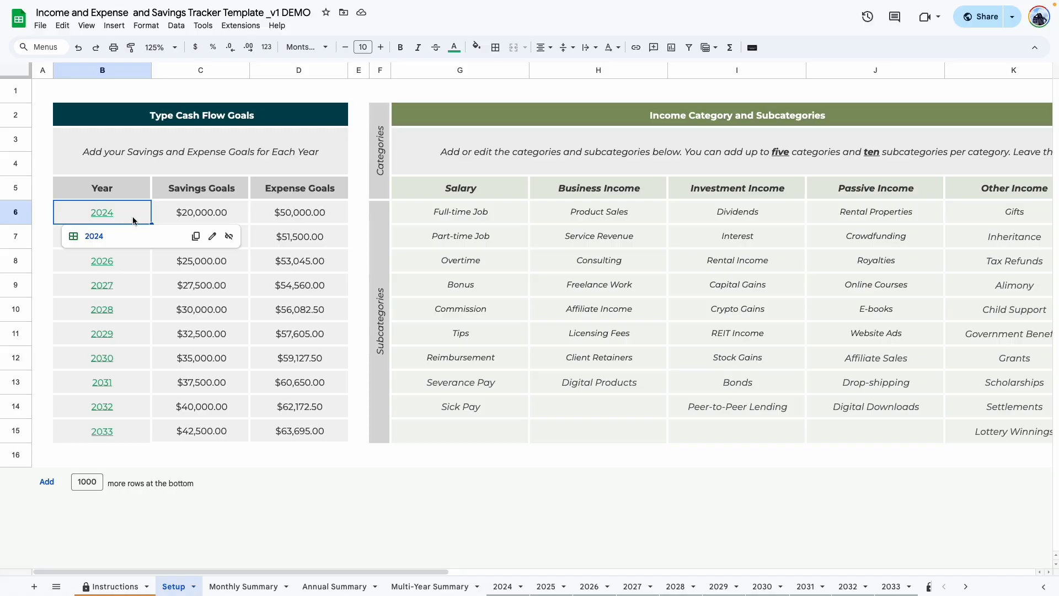
pyautogui.press('Delete')
pyautogui.click(133, 302)
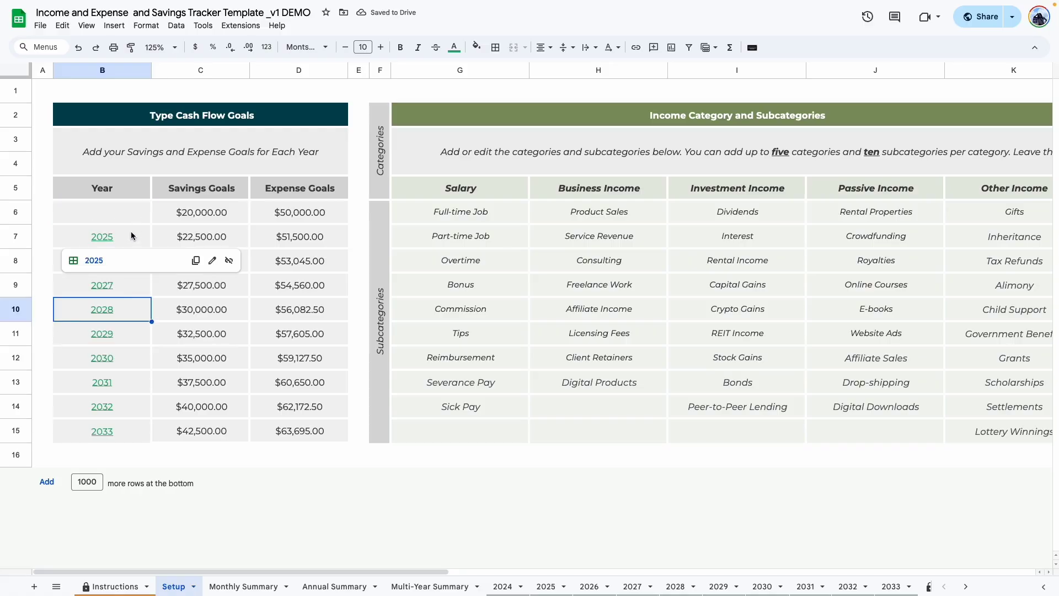
pyautogui.moveTo(131, 230); pyautogui.dragTo(127, 433)
pyautogui.press('Delete')
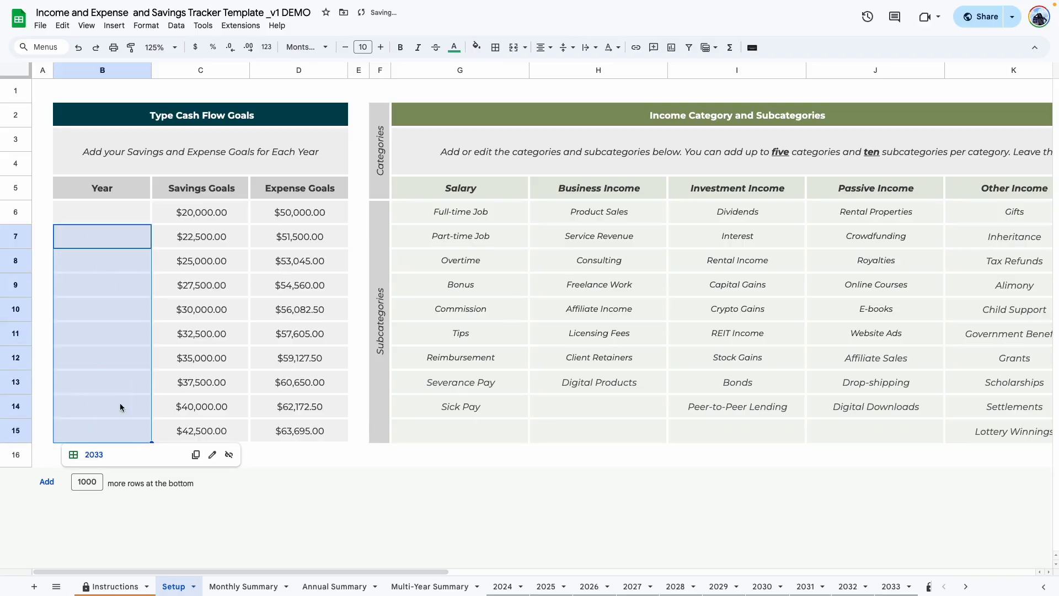
# - Enter 2025 and 2026 as the first two entries of the Year column and continue the series down to 2034
pyautogui.click(118, 218)
pyautogui.write('2025')
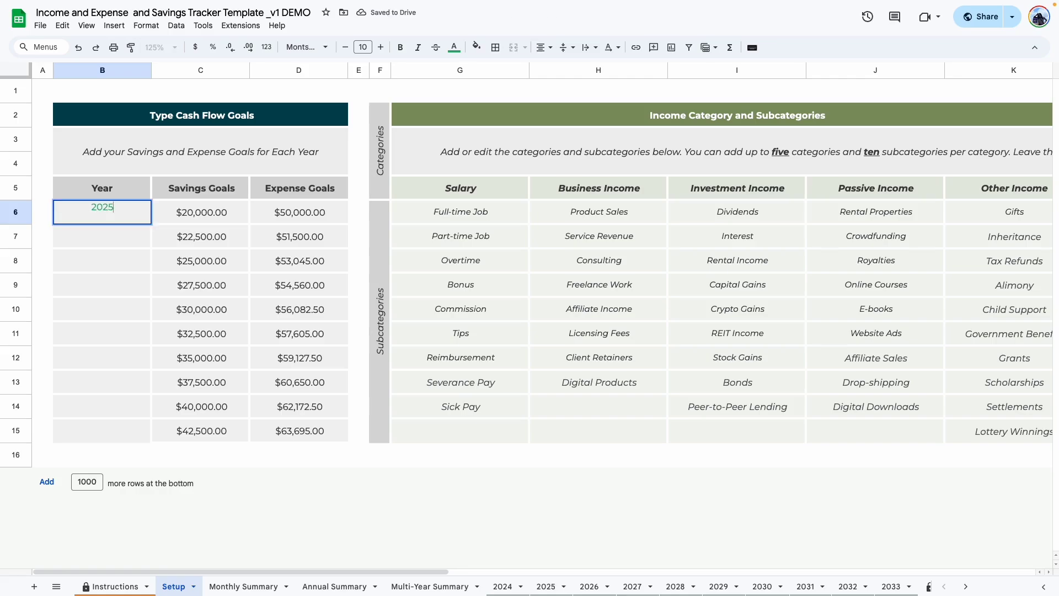
pyautogui.press('Return')
pyautogui.write('2026')
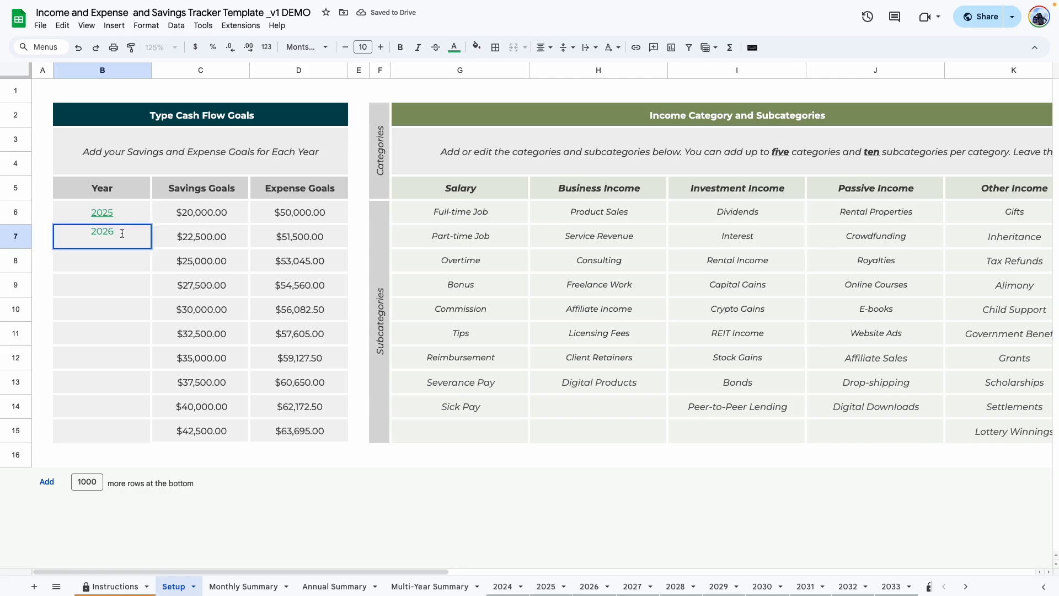
pyautogui.press('Return')
pyautogui.moveTo(117, 214); pyautogui.dragTo(150, 430)
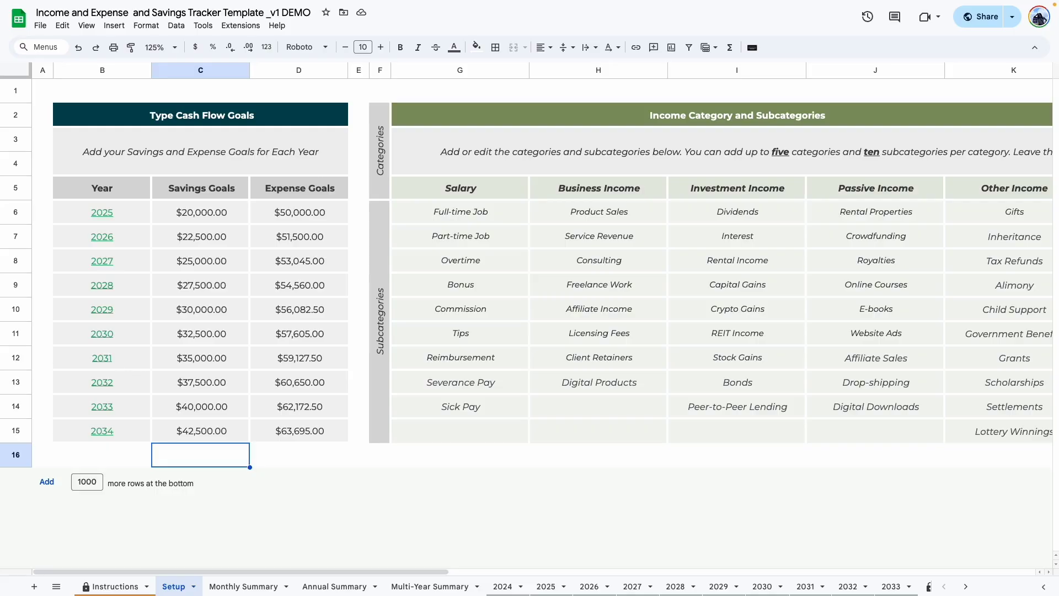
# - Compare the Year list on the Setup sheet with the year heading on the 2024 sheet
pyautogui.moveTo(119, 430); pyautogui.dragTo(117, 216)
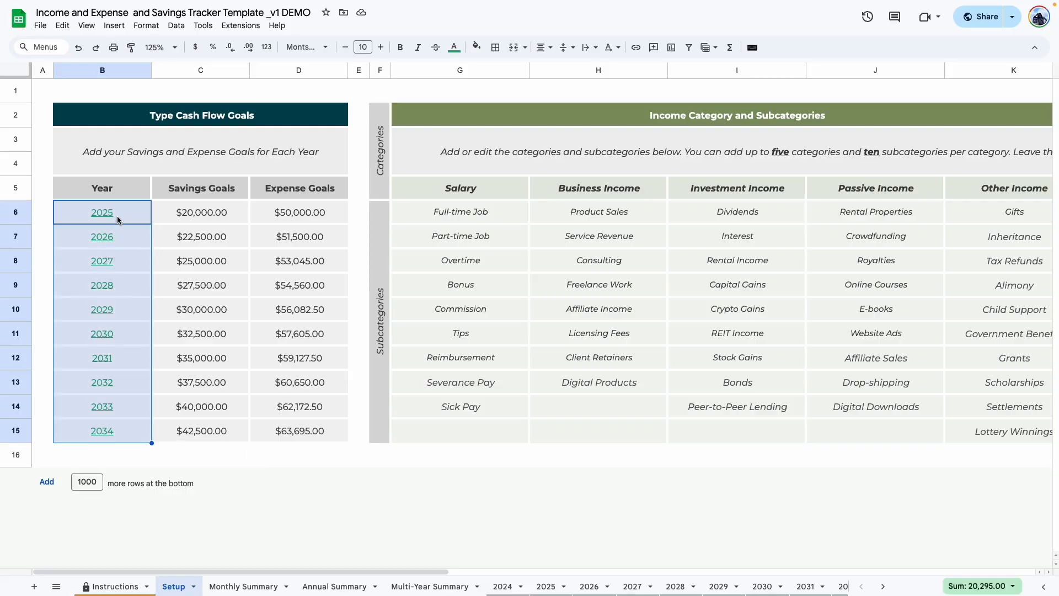
pyautogui.click(502, 587)
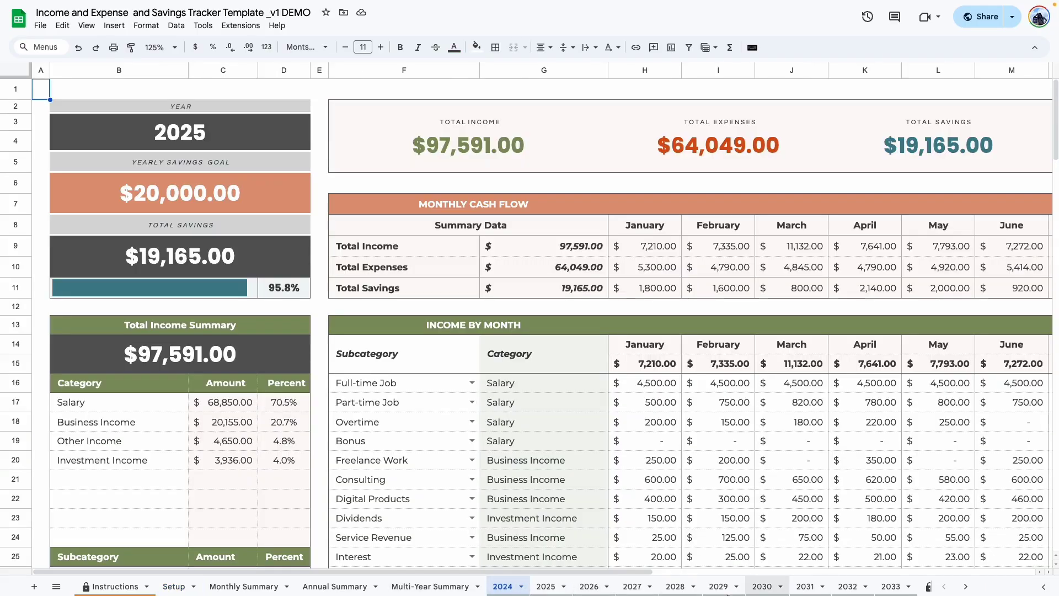
pyautogui.click(116, 587)
pyautogui.click(176, 586)
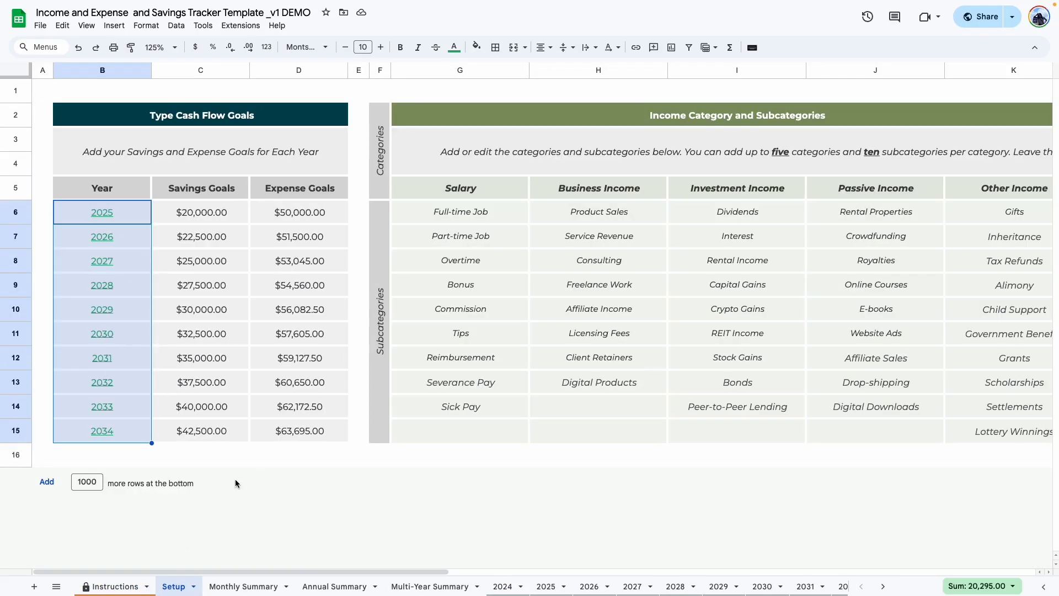
pyautogui.click(502, 587)
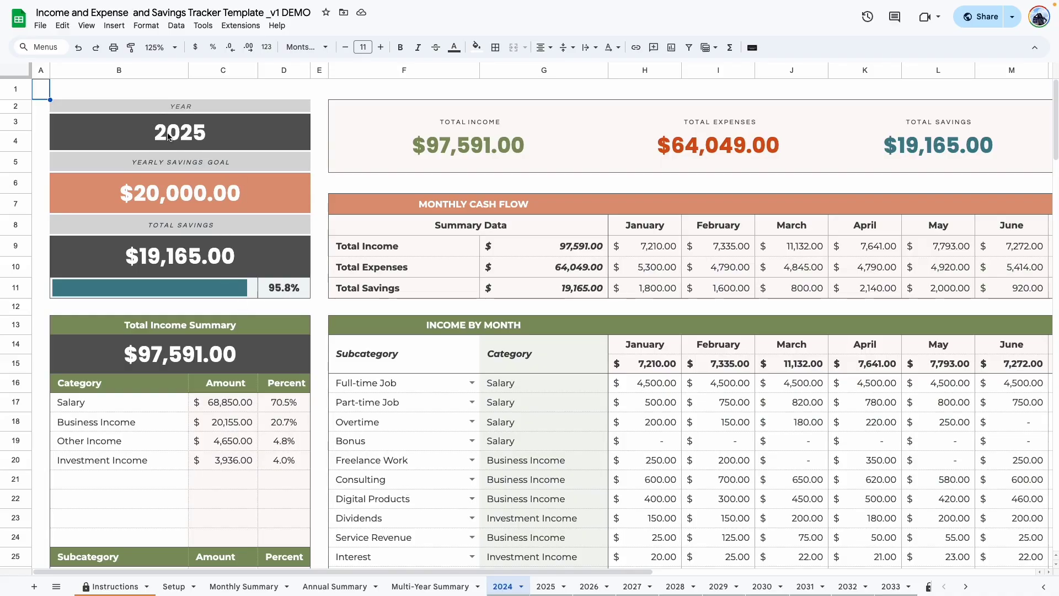
pyautogui.click(180, 588)
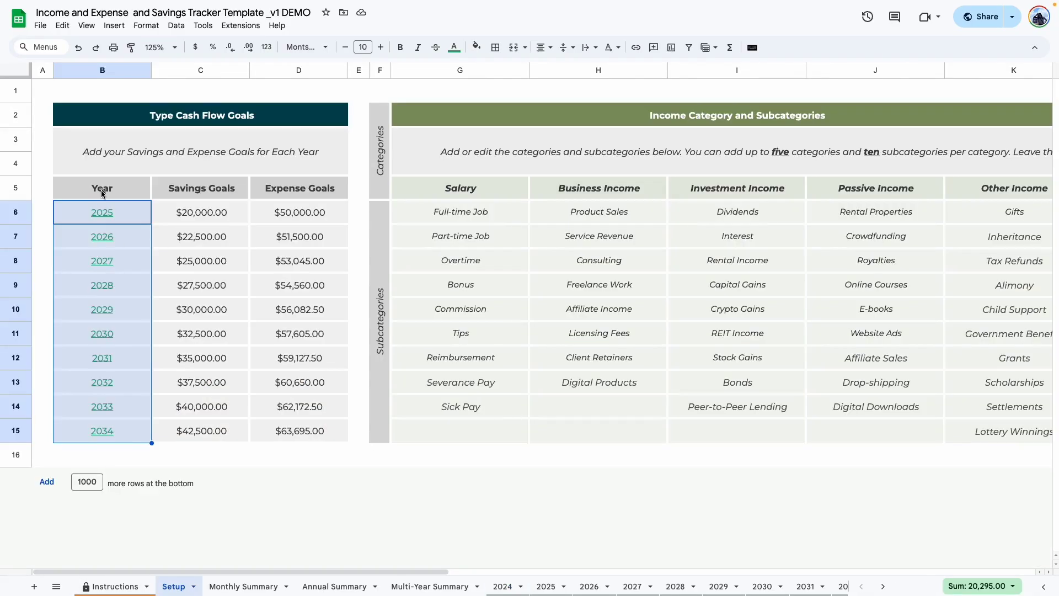
pyautogui.click(500, 587)
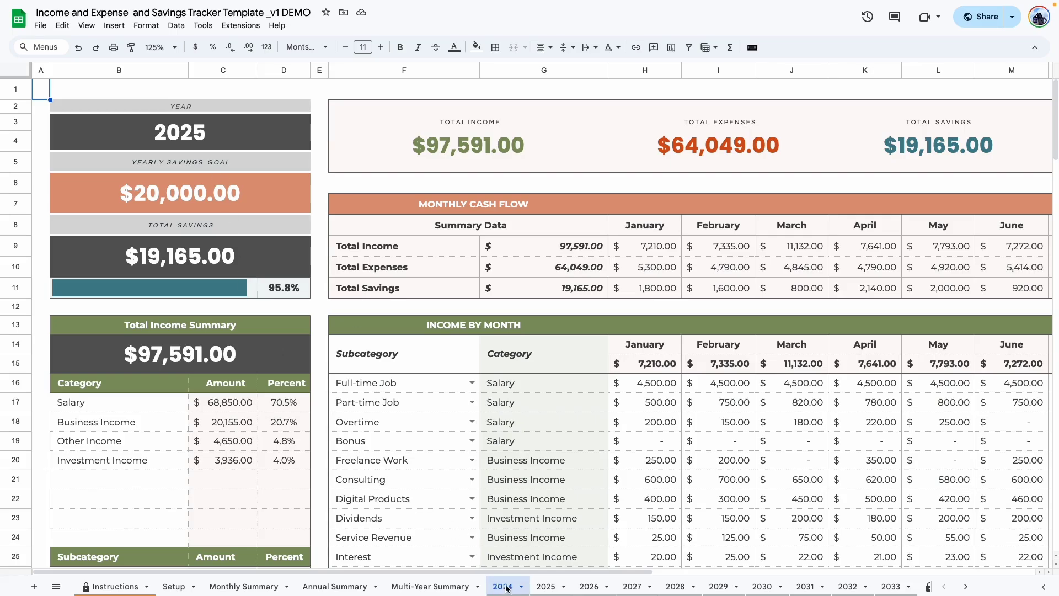
# - Try to rename the 2024 sheet as 2025
pyautogui.doubleClick(507, 586)
pyautogui.write('2025')
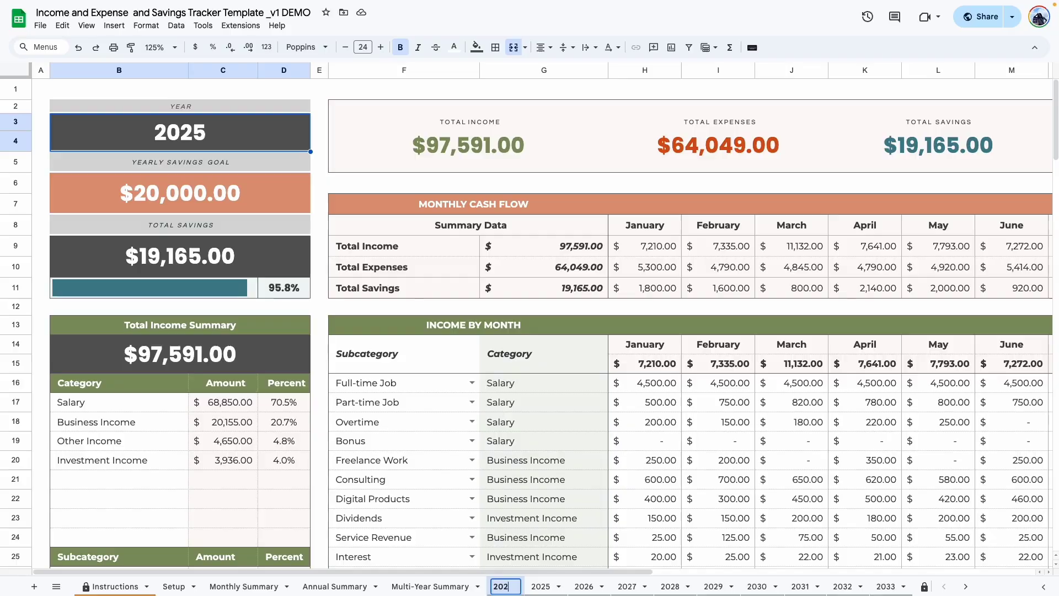
pyautogui.press('Return')
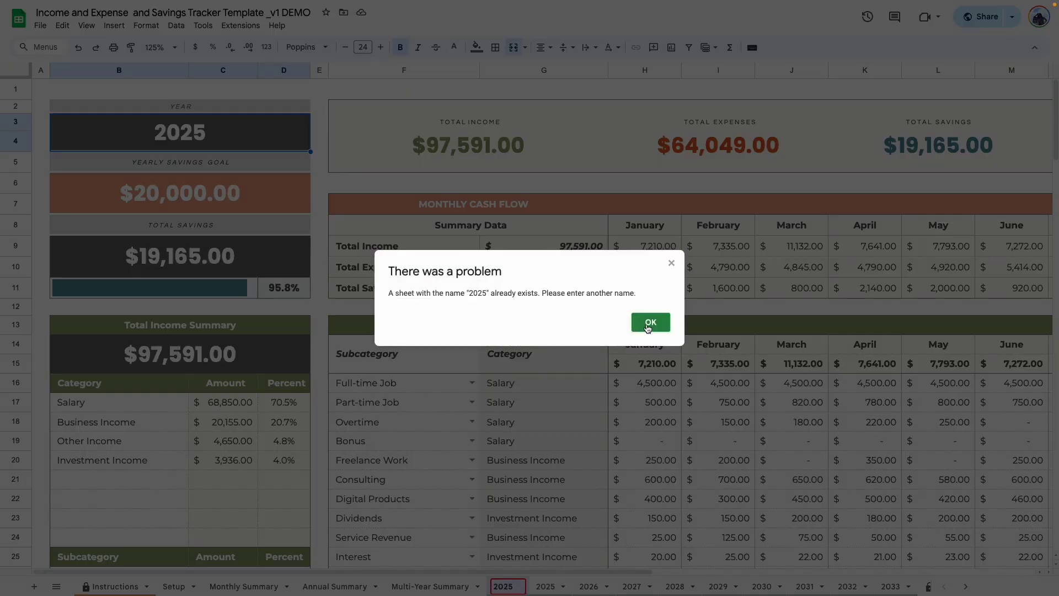
pyautogui.click(648, 326)
# - Rename the 2025, 2026, 2027 and 2028 sheets with the placeholder names fdf, fd, fdd and fdfd
pyautogui.write('fd')
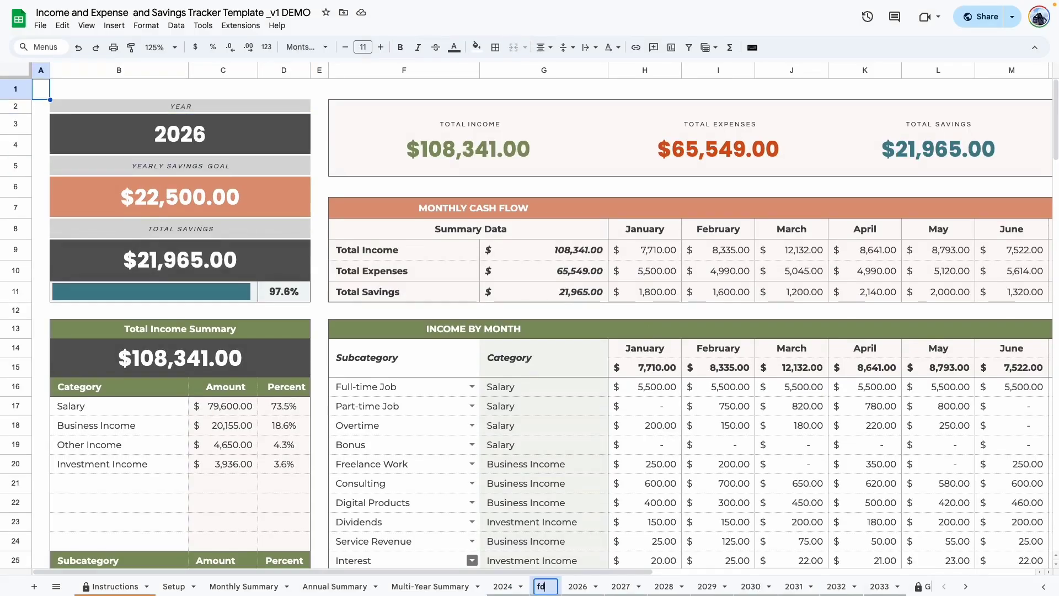
pyautogui.write('f')
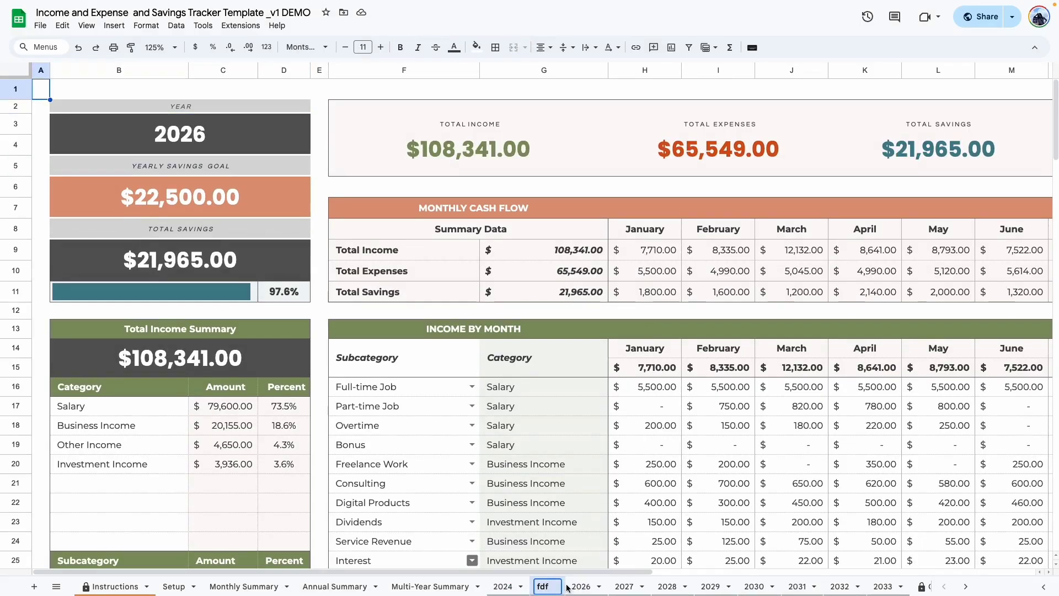
pyautogui.doubleClick(580, 587)
pyautogui.write('fd')
pyautogui.doubleClick(620, 589)
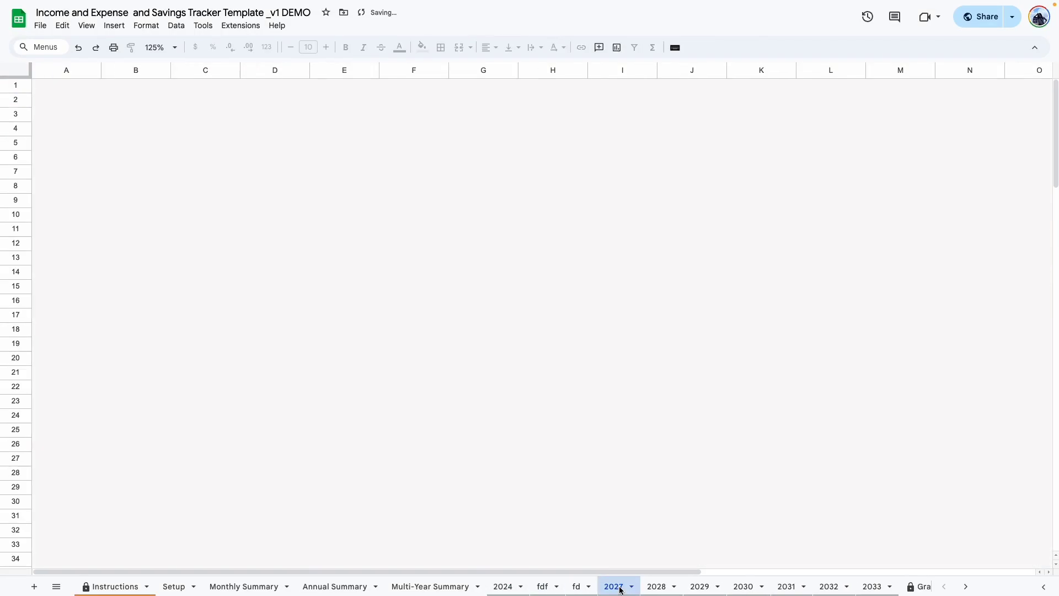
pyautogui.write('fdd')
pyautogui.doubleClick(641, 588)
pyautogui.write('fdfd')
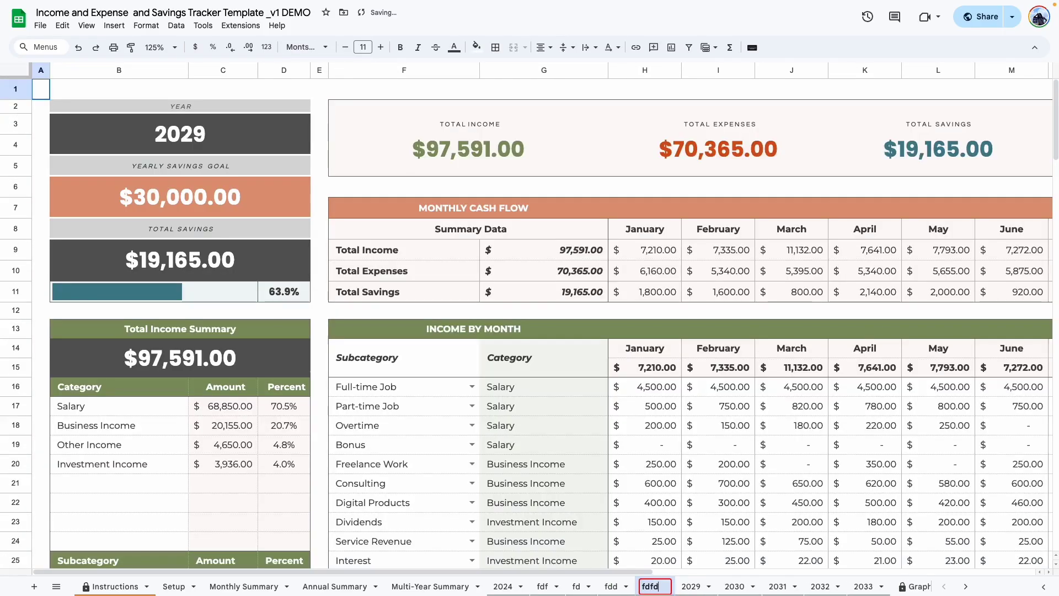
# - Rename the 2024 sheet as 2025, the fdf sheet as 2026 and the fd sheet as 2027
pyautogui.click(505, 587)
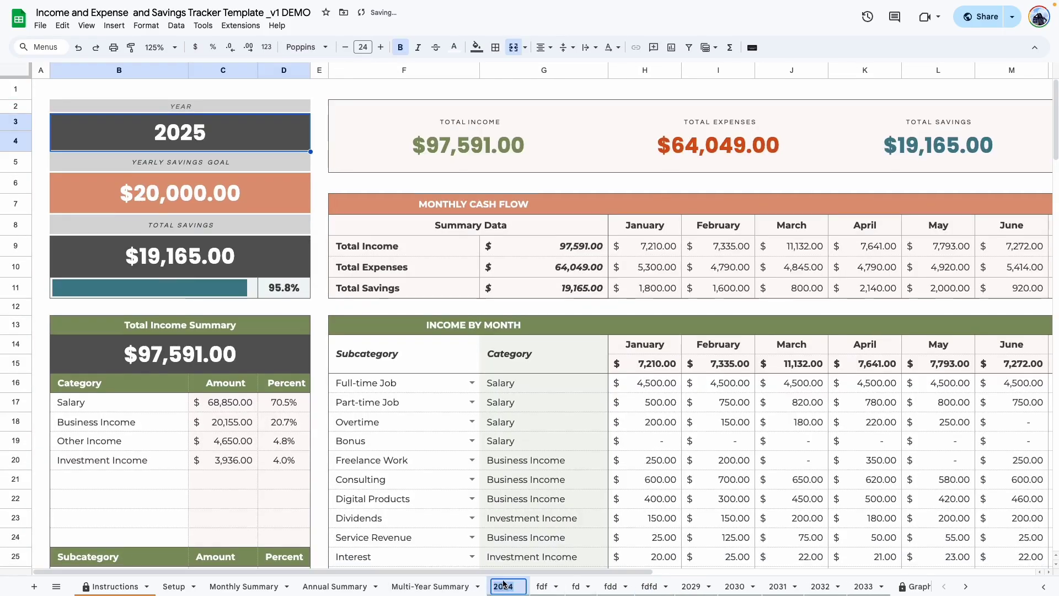
pyautogui.write('2025')
pyautogui.press('Return')
pyautogui.click(545, 587)
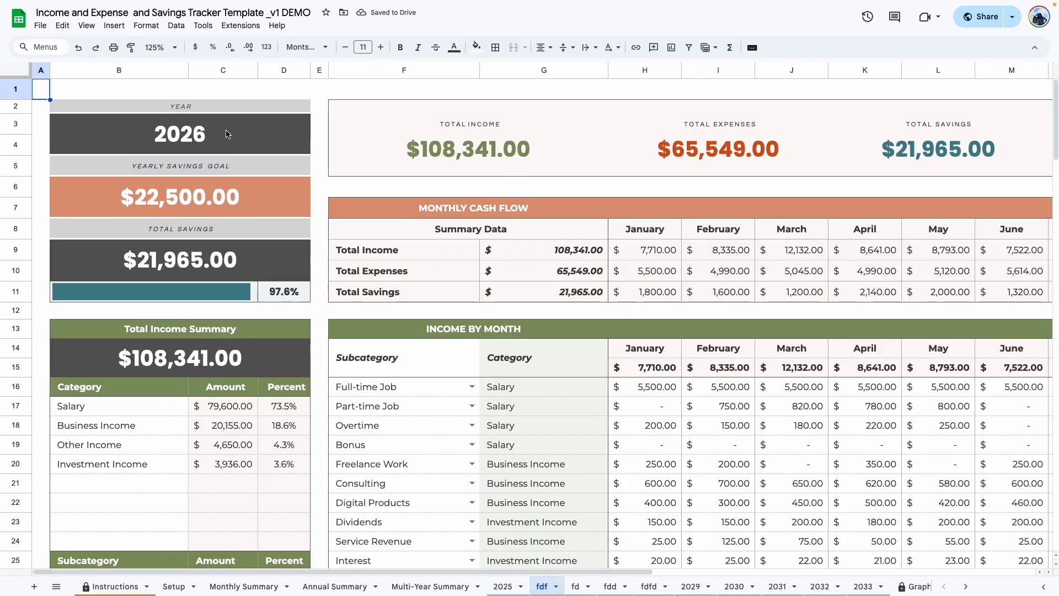
pyautogui.doubleClick(543, 586)
pyautogui.write('2026')
pyautogui.press('Return')
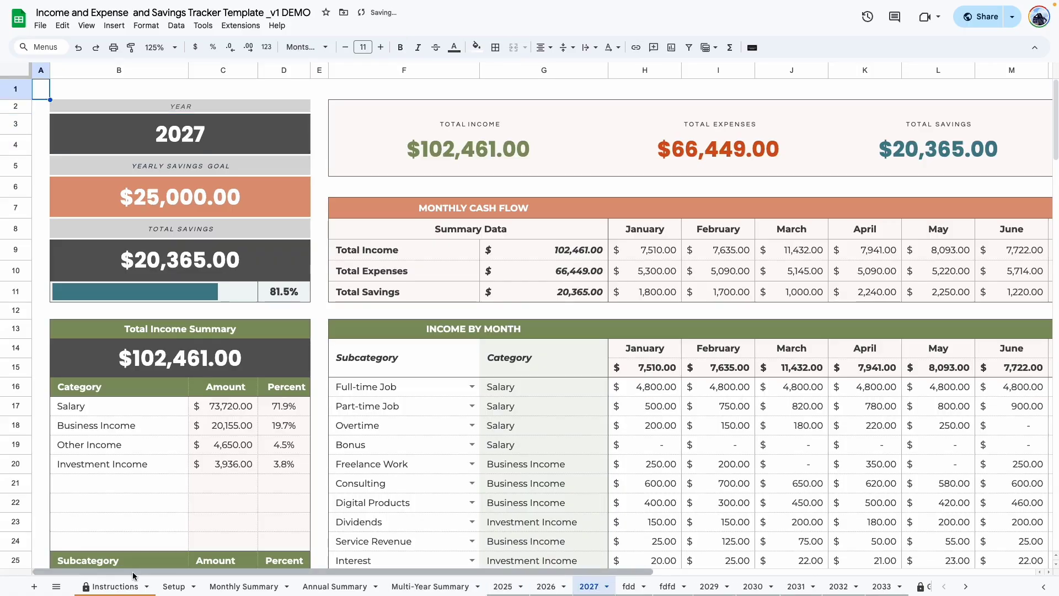
# - Change the first entry of the Year column (B6) on the Setup sheet to 2020
pyautogui.click(174, 586)
pyautogui.click(118, 211)
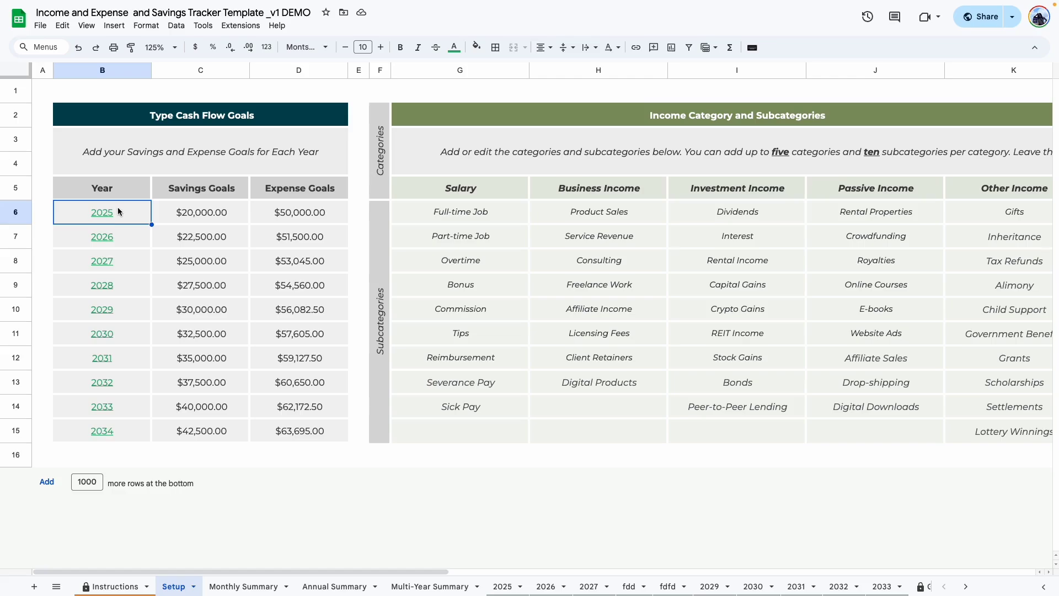
pyautogui.write('2020')
pyautogui.press('Return')
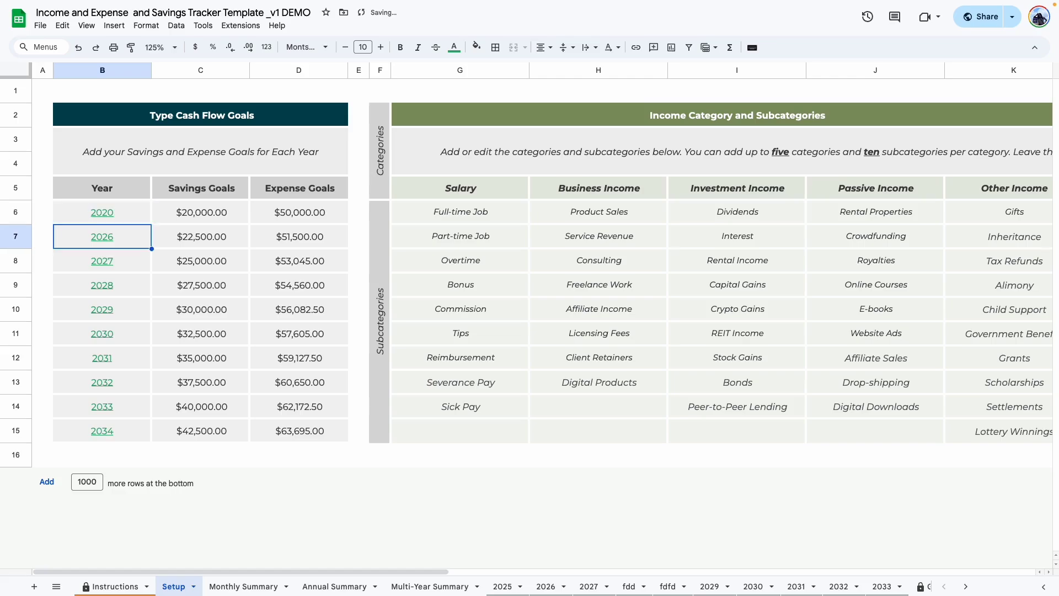
# - Rename the 2025 sheet as 2020 and compare its year with the first entry on the Setup sheet
pyautogui.click(503, 586)
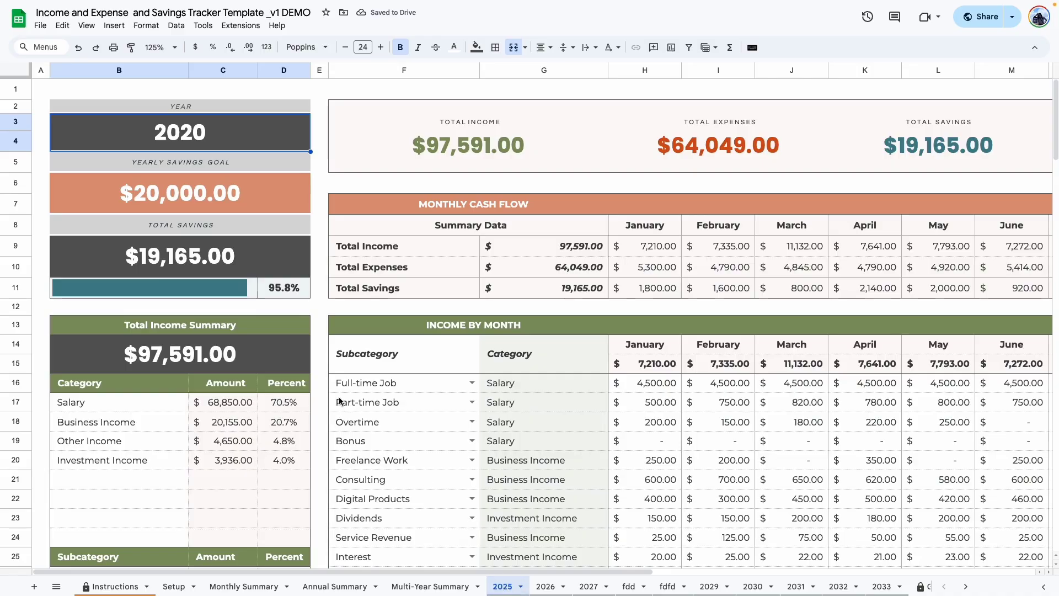
pyautogui.doubleClick(501, 586)
pyautogui.write('2020')
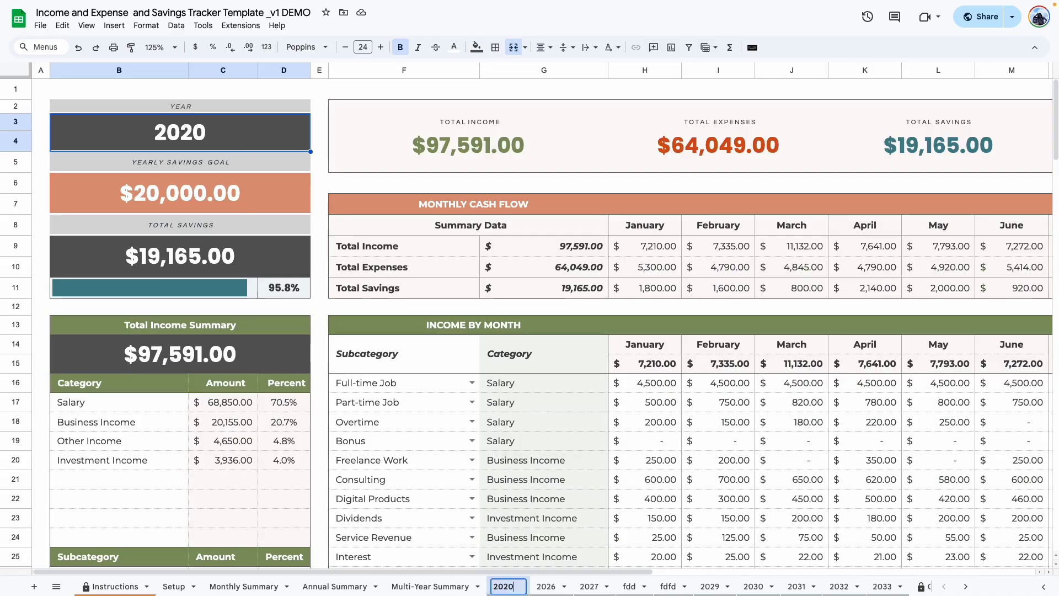
pyautogui.press('Return')
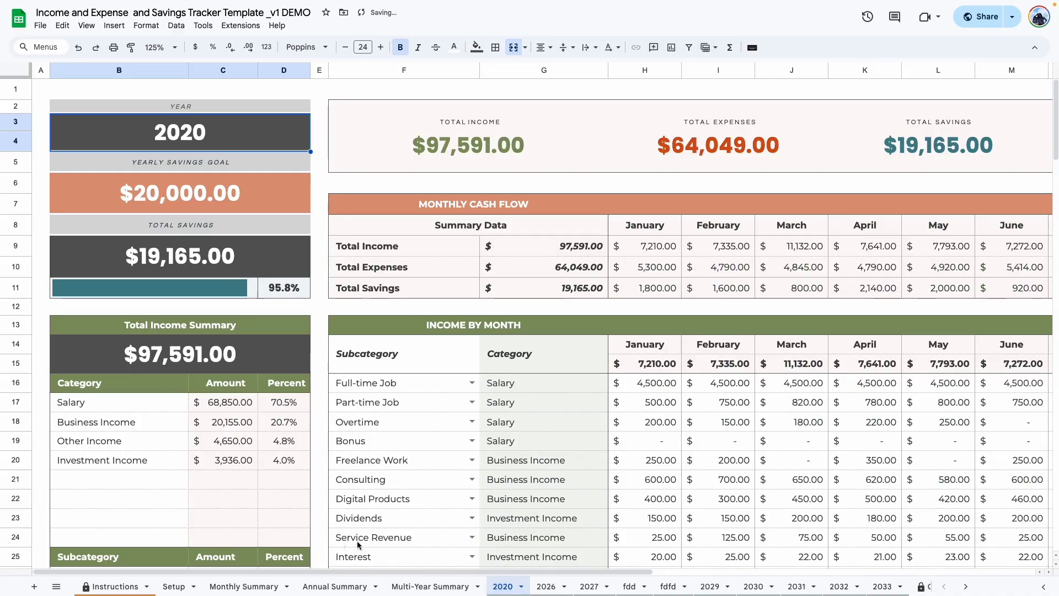
pyautogui.click(160, 587)
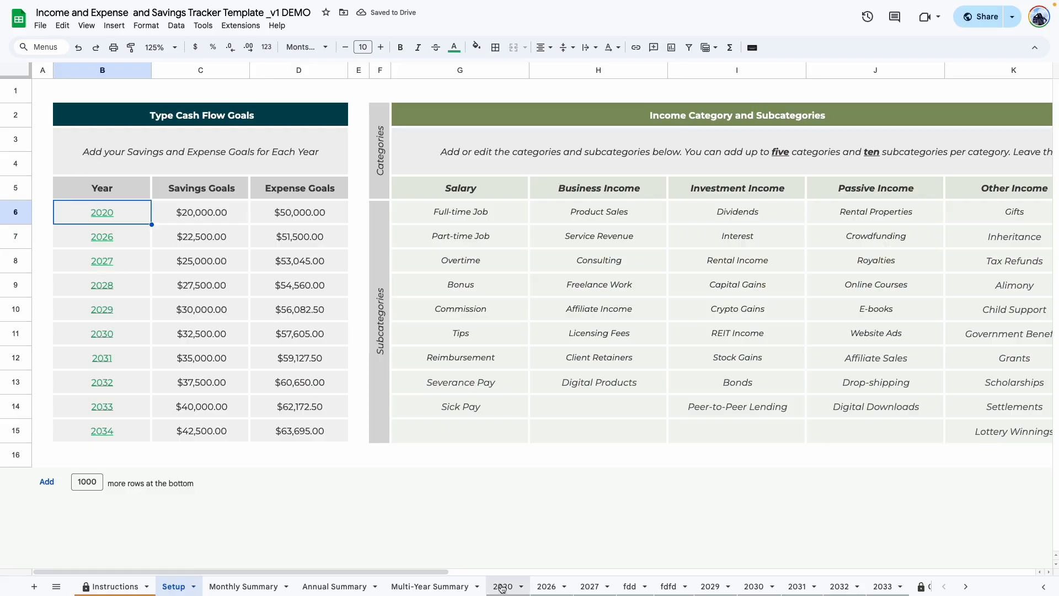
pyautogui.click(505, 590)
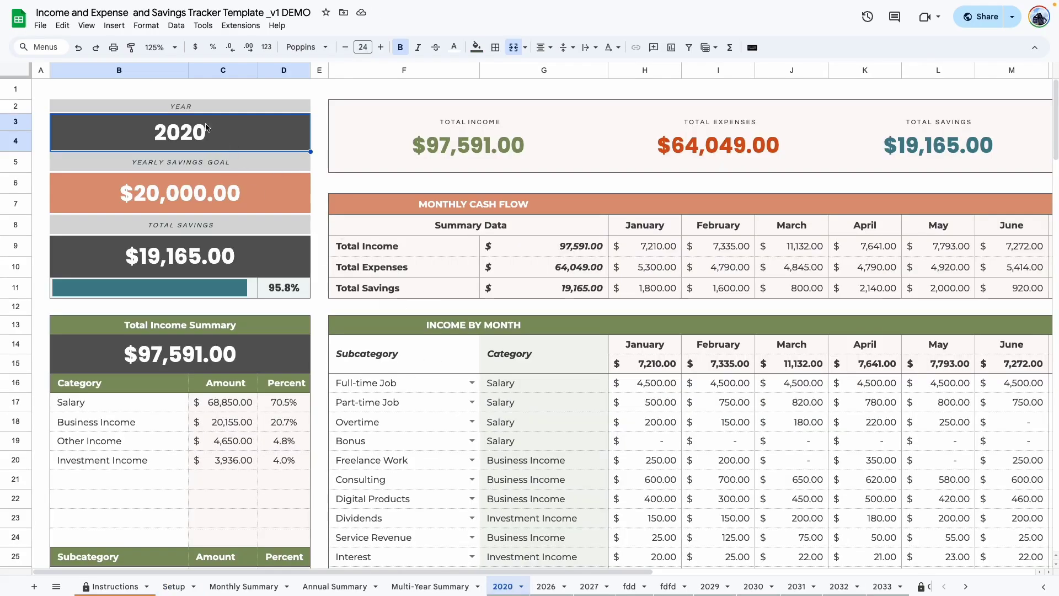
pyautogui.click(175, 586)
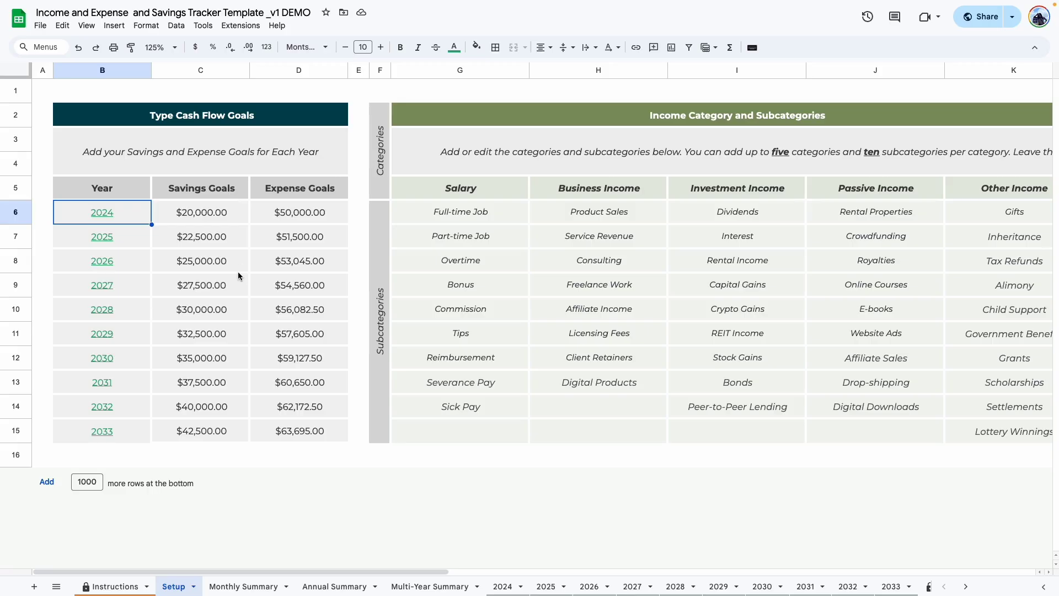
# - Examine the savings goals and the income, expense and savings categories and subcategories on the Setup sheet
pyautogui.click(193, 210)
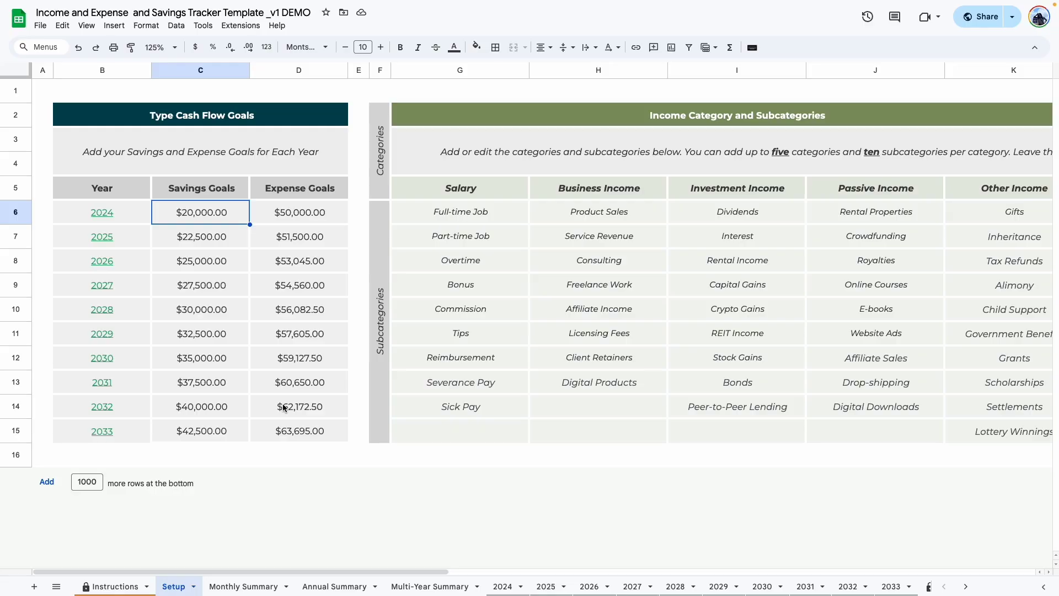
pyautogui.moveTo(338, 572); pyautogui.dragTo(460, 568)
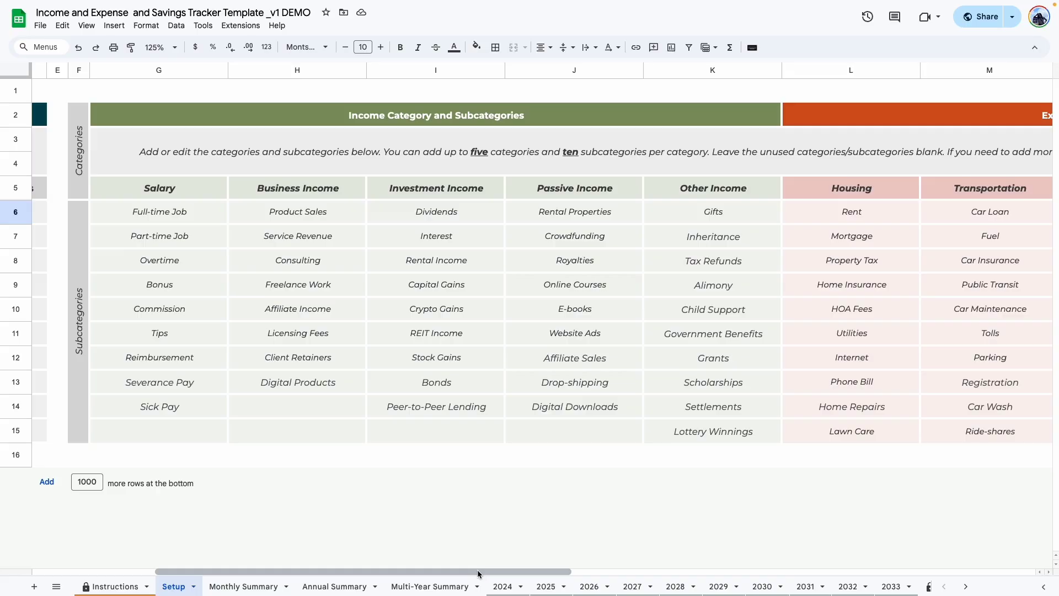
pyautogui.moveTo(480, 573); pyautogui.dragTo(817, 577)
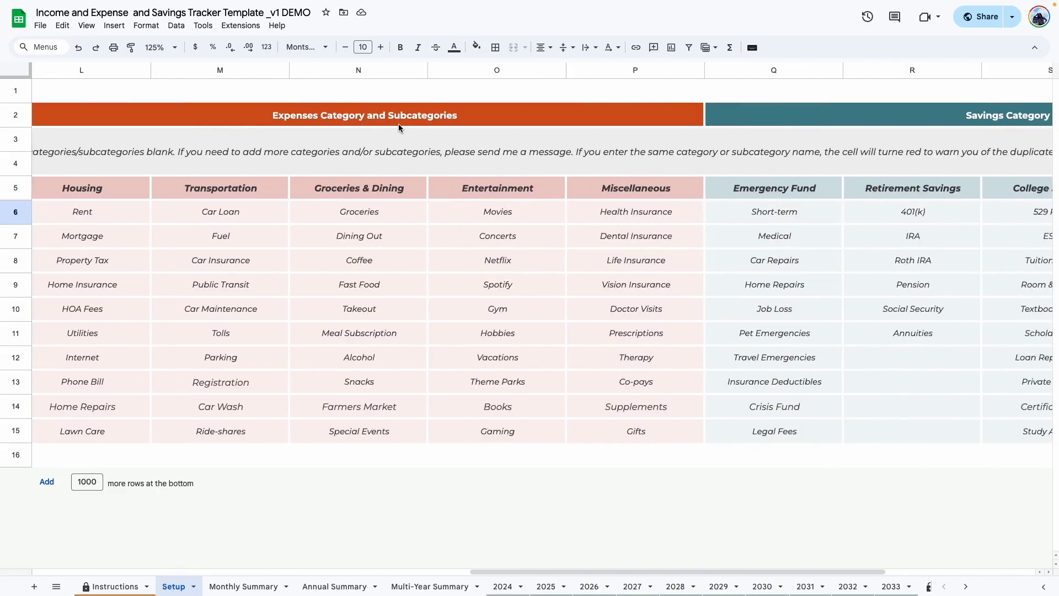
pyautogui.moveTo(571, 569); pyautogui.dragTo(721, 571)
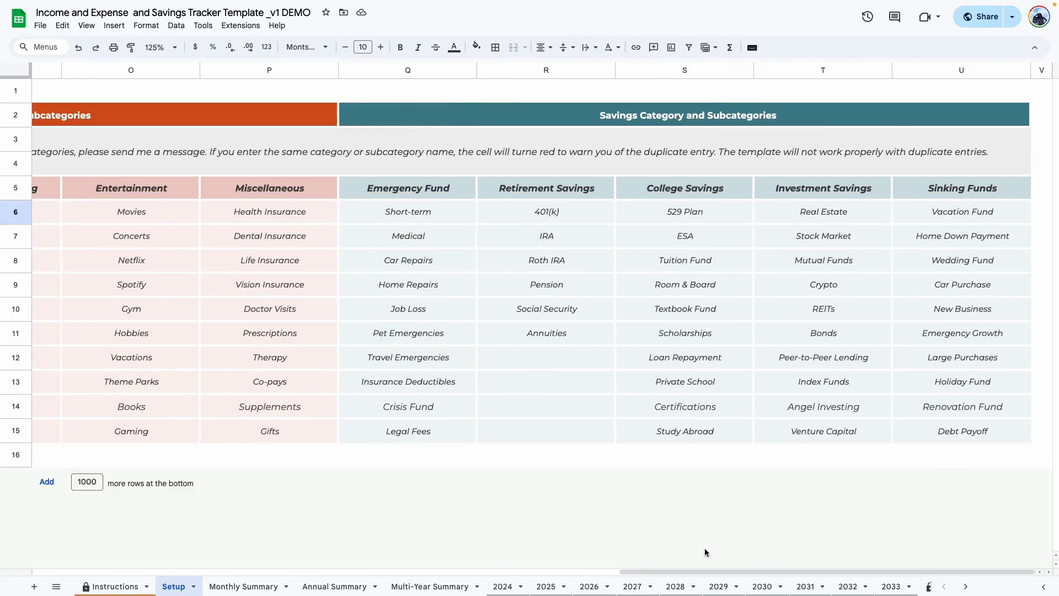
pyautogui.moveTo(705, 574); pyautogui.dragTo(194, 574)
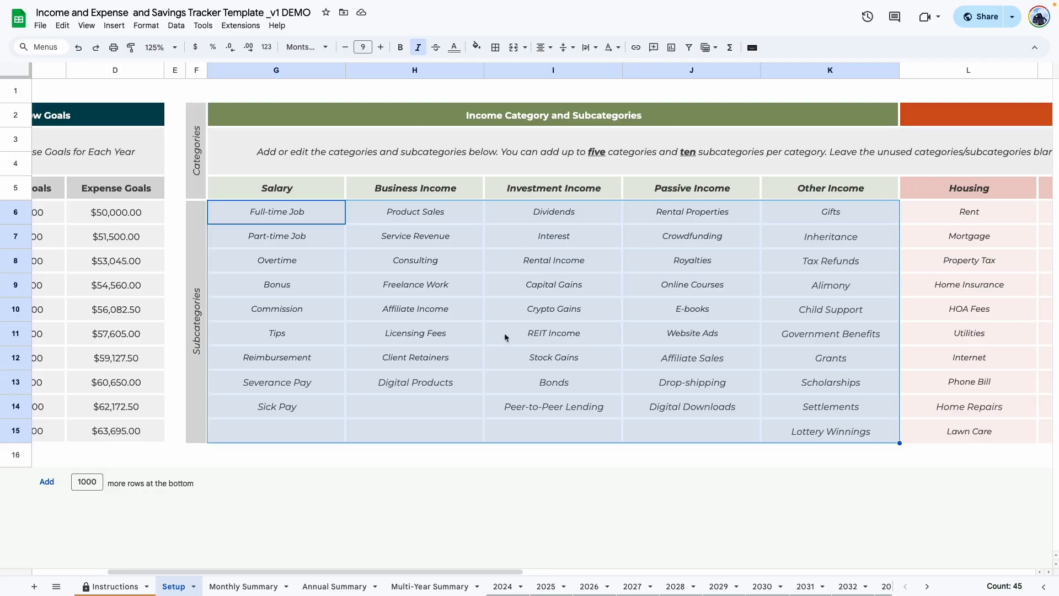
# - Clear all income subcategories in G6:K15 on the Setup sheet and select the income category names in G5:K5
pyautogui.moveTo(505, 572); pyautogui.dragTo(470, 574)
pyautogui.moveTo(284, 214); pyautogui.dragTo(803, 439)
pyautogui.press('Delete')
pyautogui.click(298, 367)
pyautogui.click(295, 181)
pyautogui.click(315, 237)
pyautogui.moveTo(331, 188); pyautogui.dragTo(816, 192)
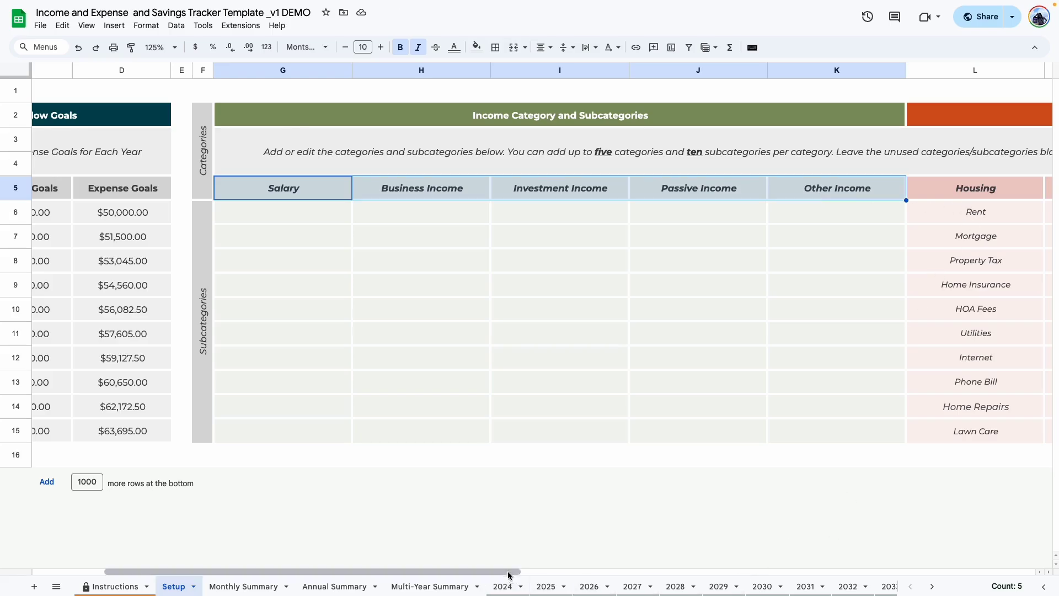
# - Undo the clearing of the income subcategories and look over the remaining category blocks
pyautogui.moveTo(508, 572); pyautogui.dragTo(756, 572)
pyautogui.moveTo(371, 185); pyautogui.dragTo(877, 202)
pyautogui.hotkey('ctrl', 'z')
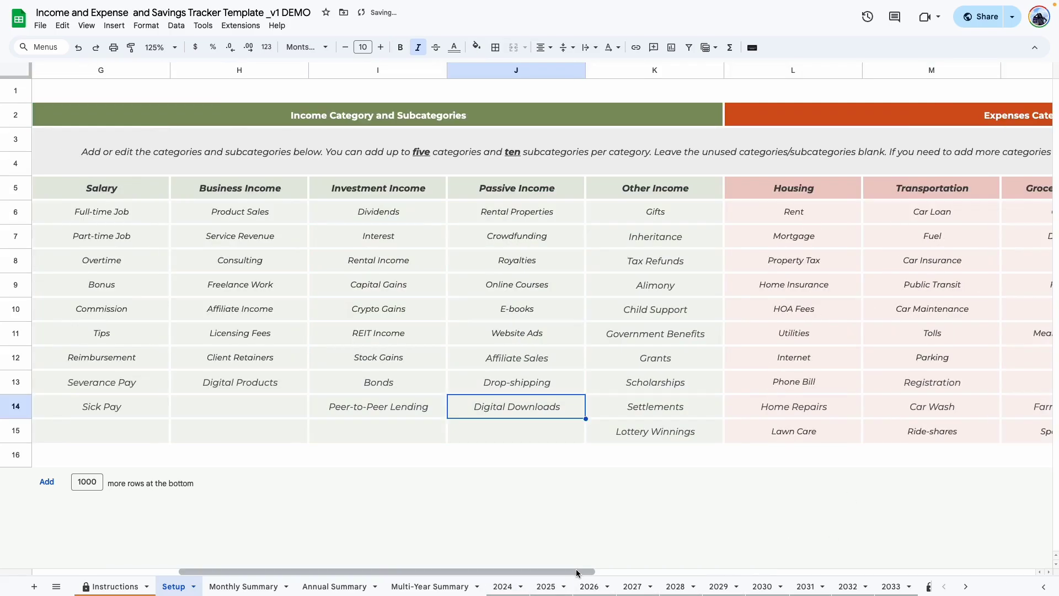
pyautogui.moveTo(386, 572); pyautogui.dragTo(1050, 580)
pyautogui.moveTo(635, 572); pyautogui.dragTo(262, 593)
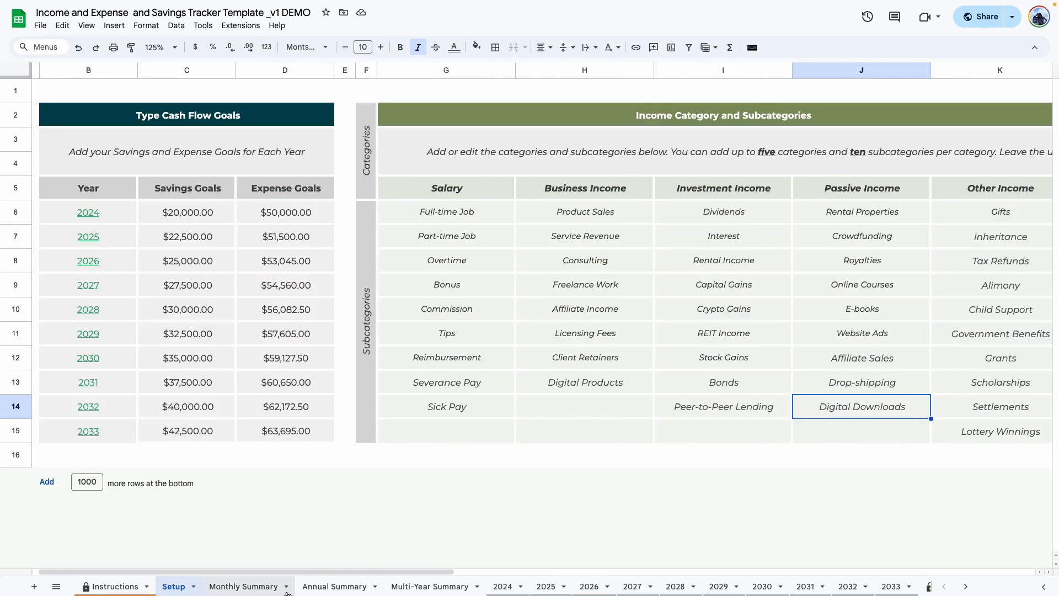
# - View the Annual Summary sheet and inspect the yearly savings goal on the 2024 sheet
pyautogui.click(316, 587)
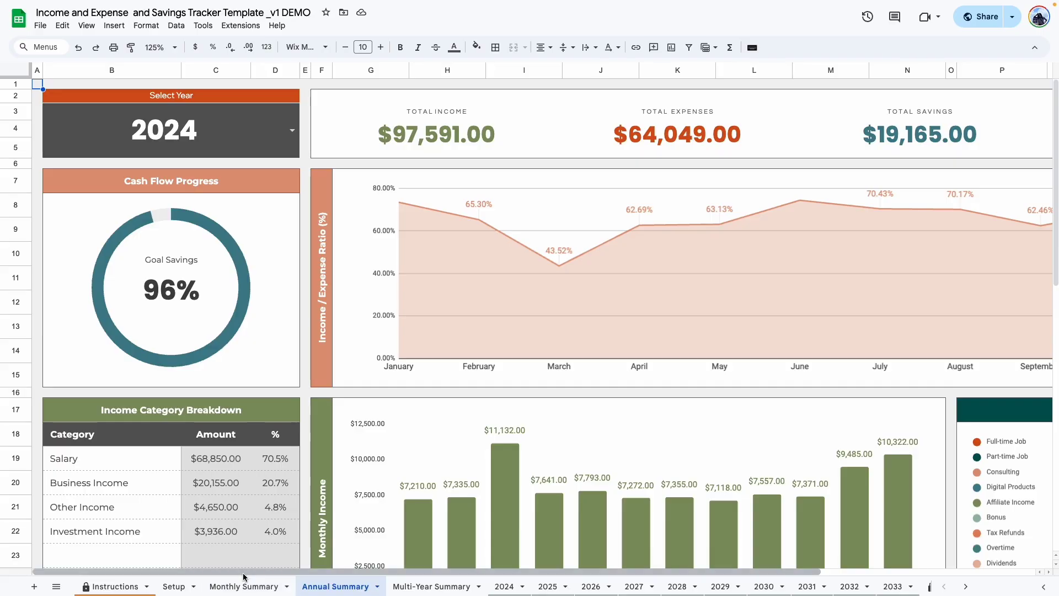
pyautogui.click(502, 586)
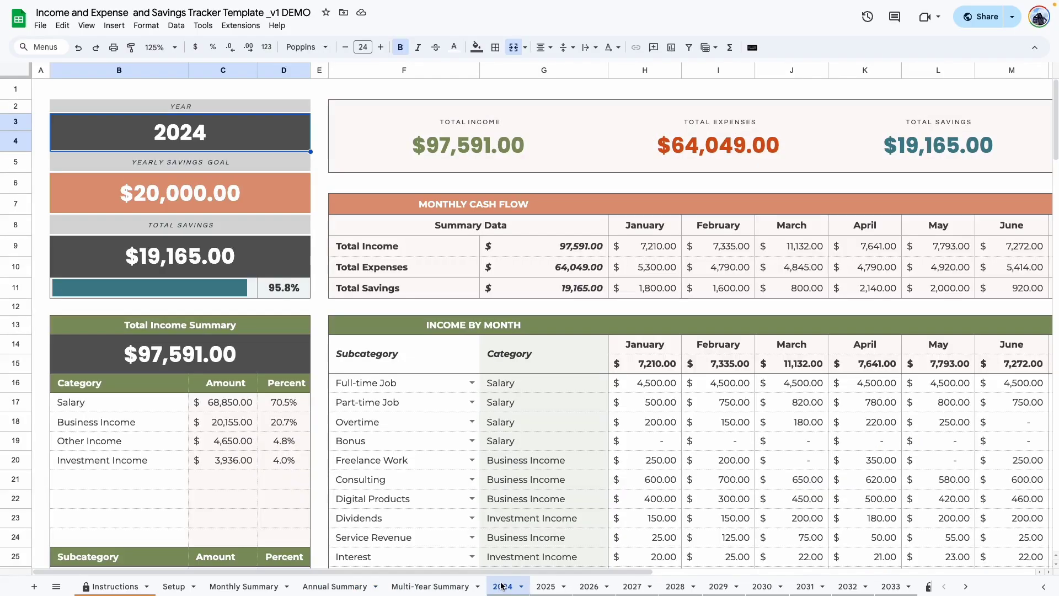
pyautogui.click(415, 495)
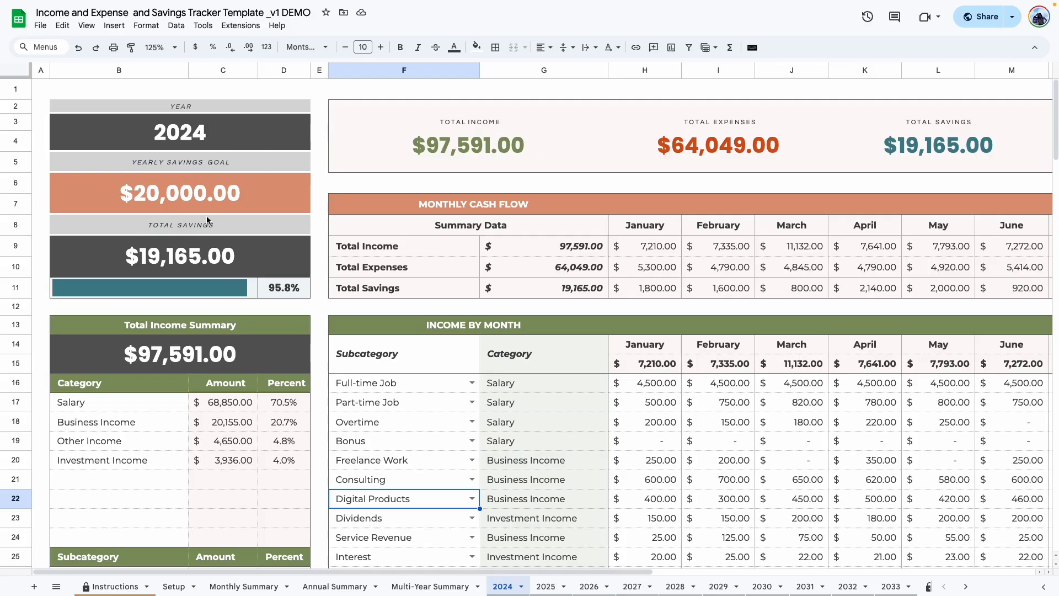
pyautogui.click(180, 194)
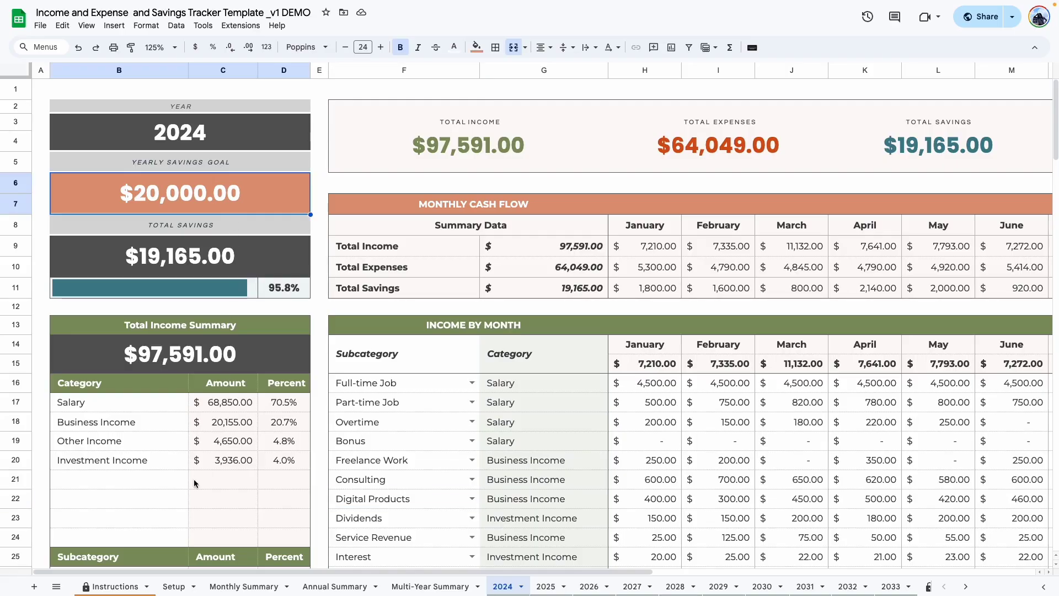
# - Set the 2024 savings goal on the Setup sheet to $19,500 and return to the 2024 sheet
pyautogui.click(174, 588)
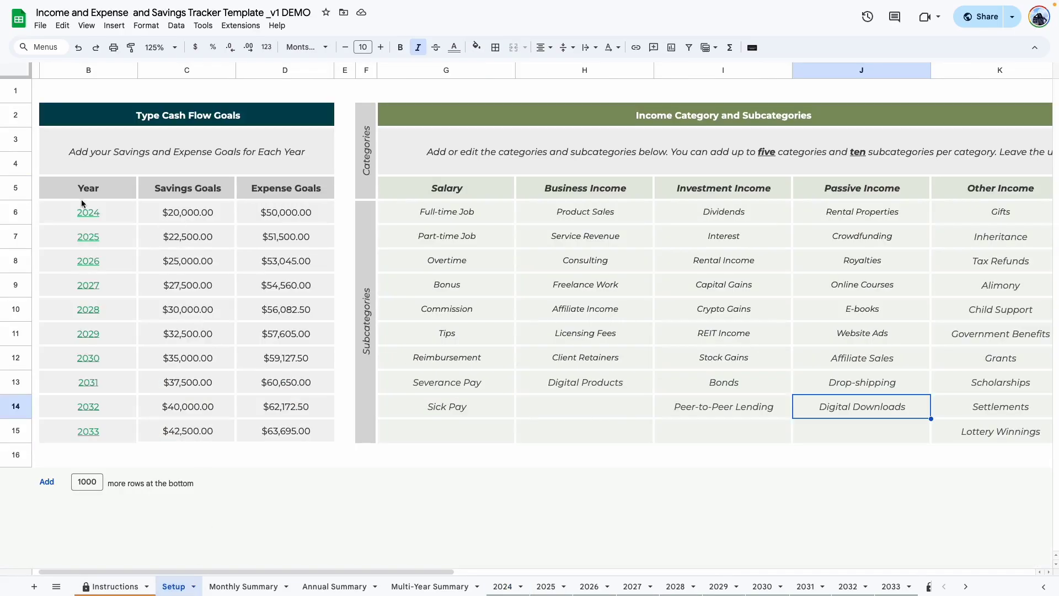
pyautogui.click(197, 217)
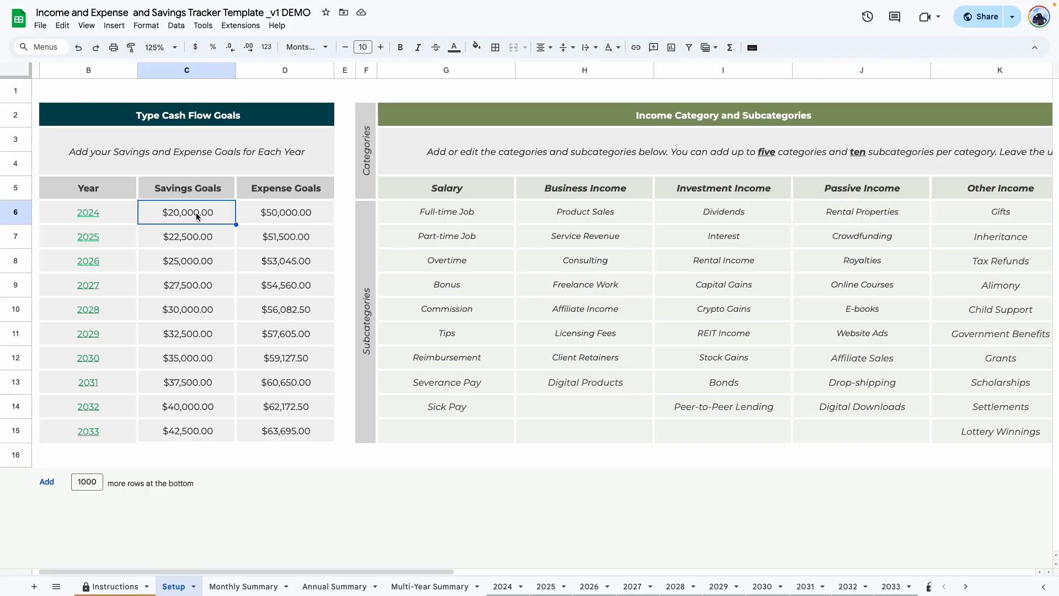
pyautogui.write('19,500')
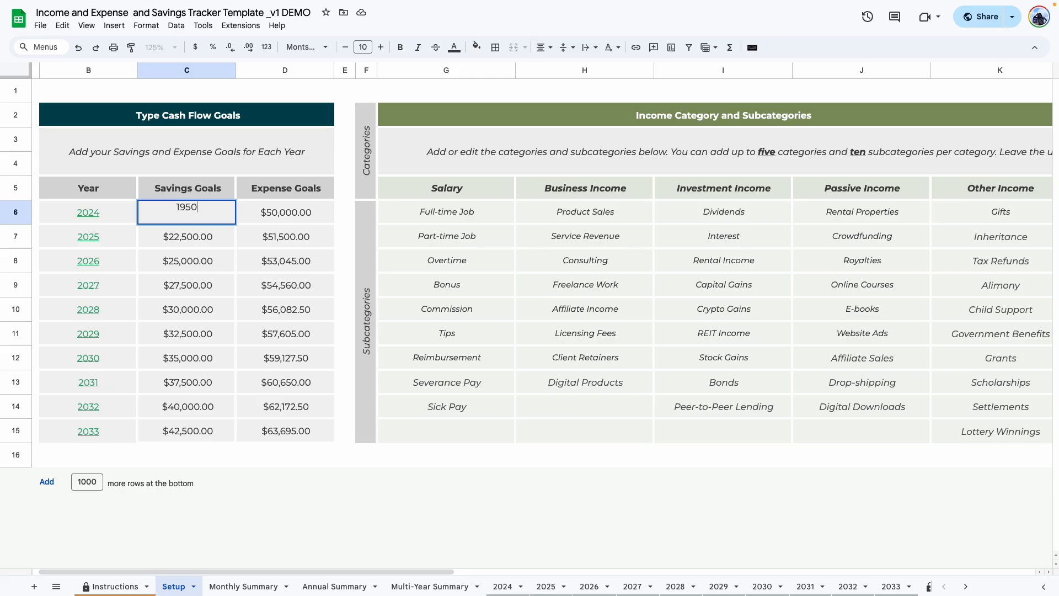
pyautogui.press('Return')
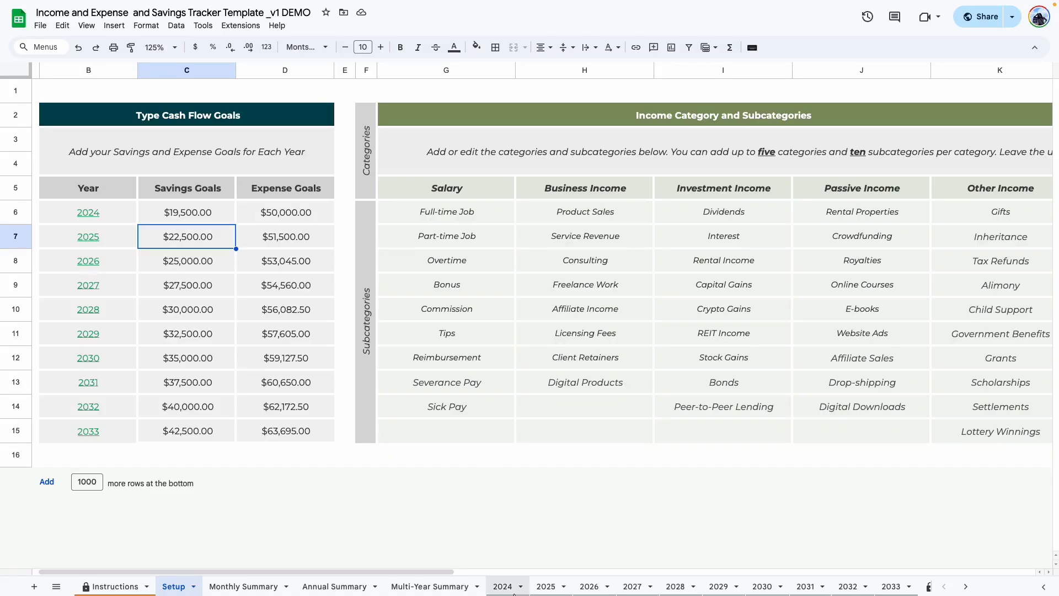
pyautogui.click(502, 587)
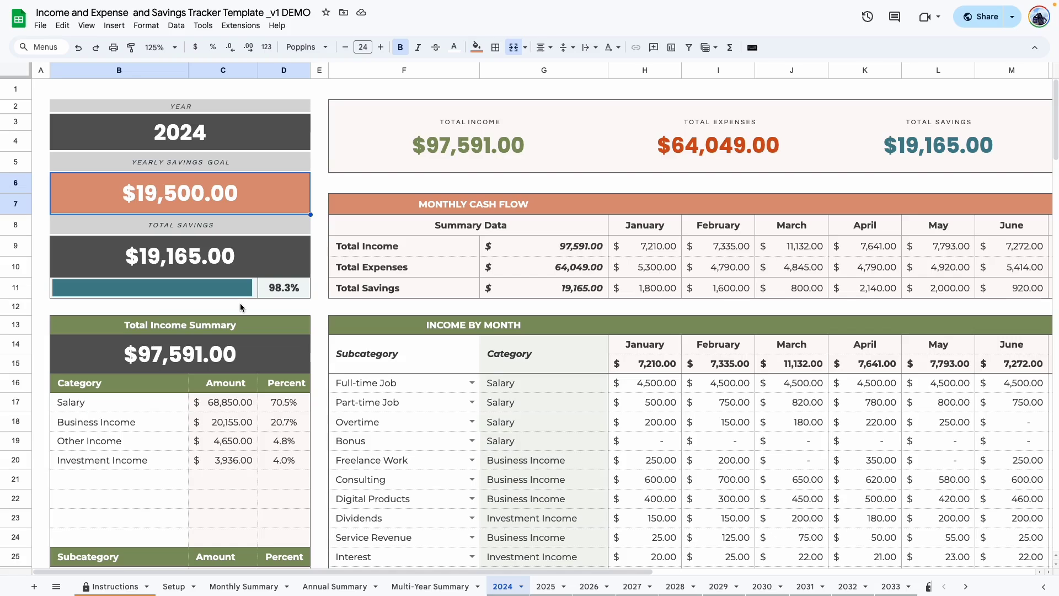
# - Set the 2024 sheet's zoom to 100% and examine its summary totals, monthly cash flow and income by month through December
pyautogui.click(160, 47)
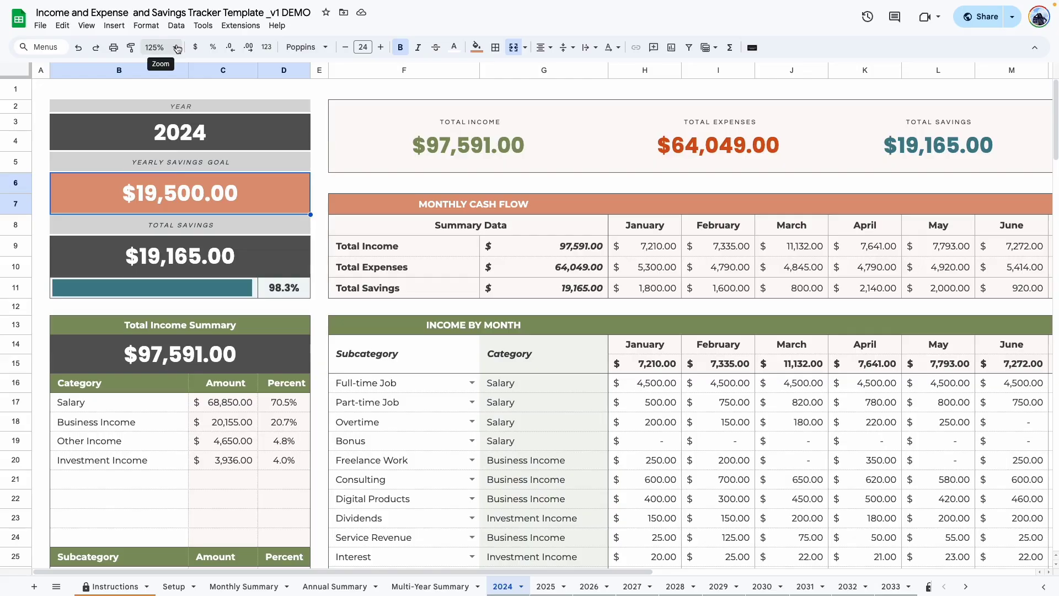
pyautogui.click(160, 132)
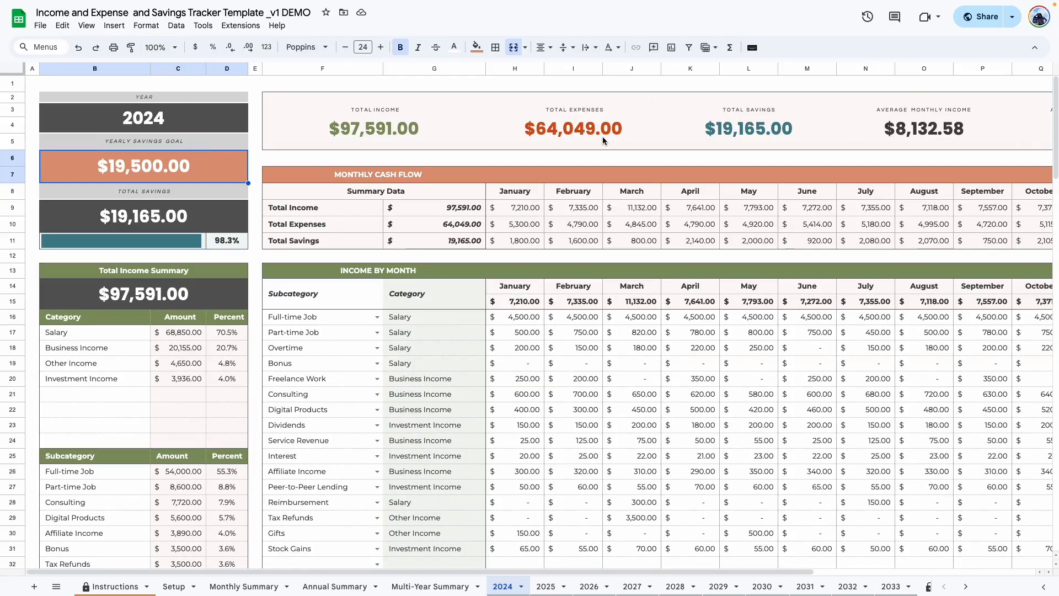
pyautogui.moveTo(441, 572); pyautogui.dragTo(658, 572)
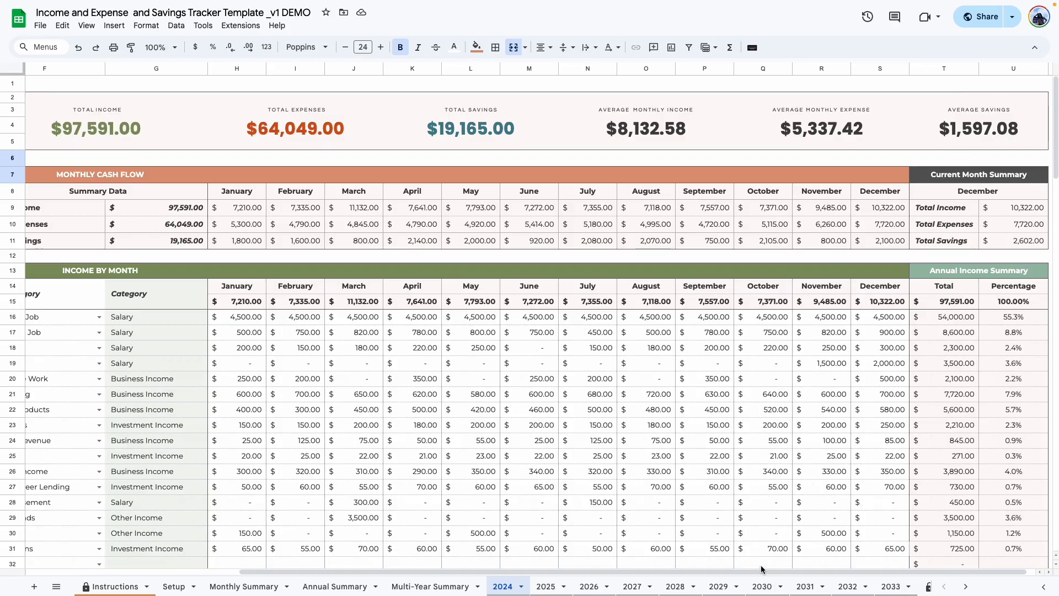
pyautogui.moveTo(761, 571); pyautogui.dragTo(551, 572)
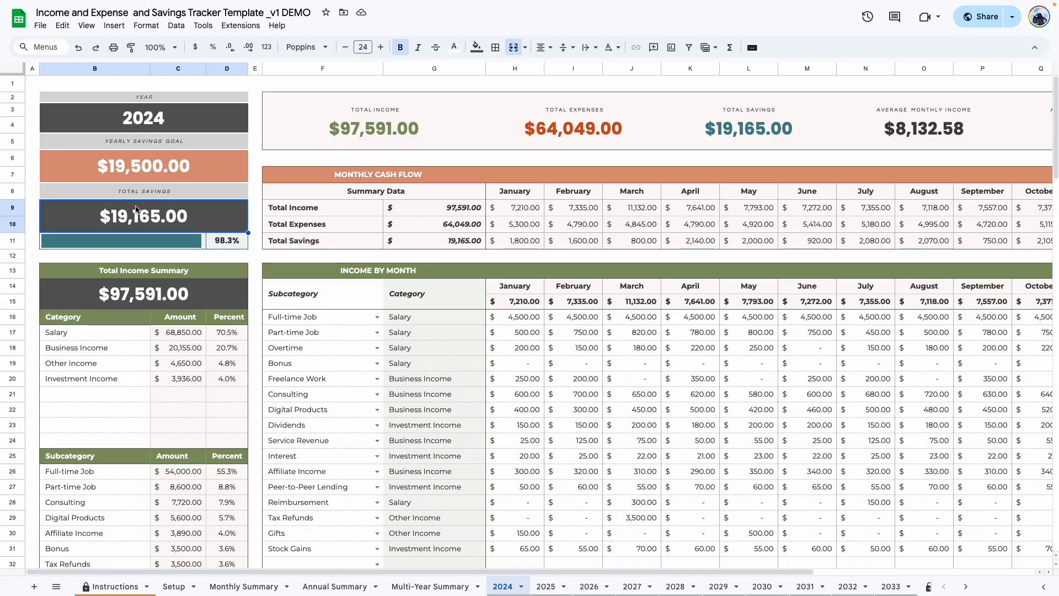
pyautogui.click(323, 350)
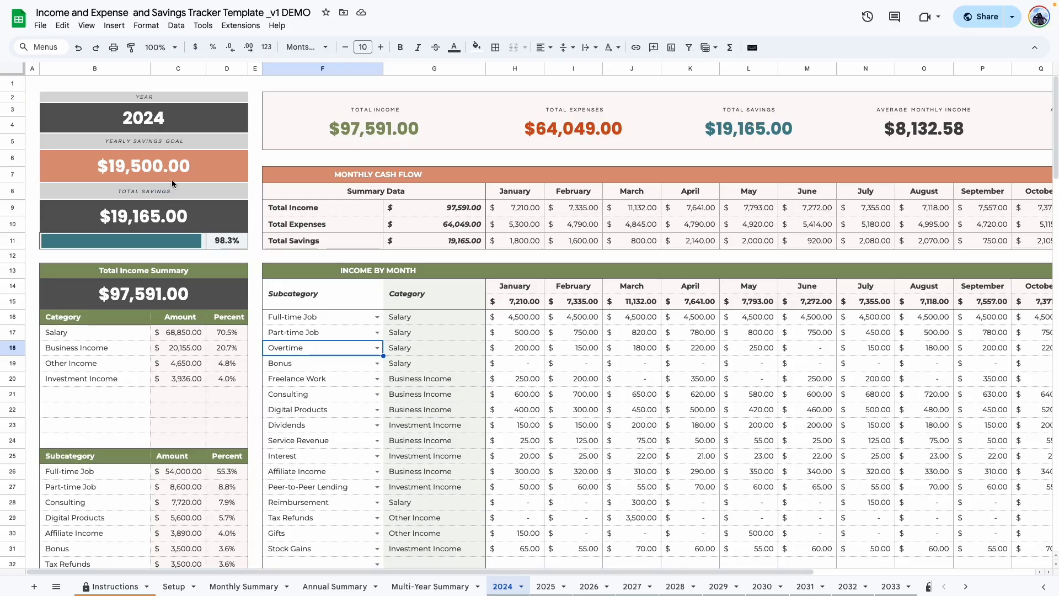
pyautogui.moveTo(385, 572); pyautogui.dragTo(529, 573)
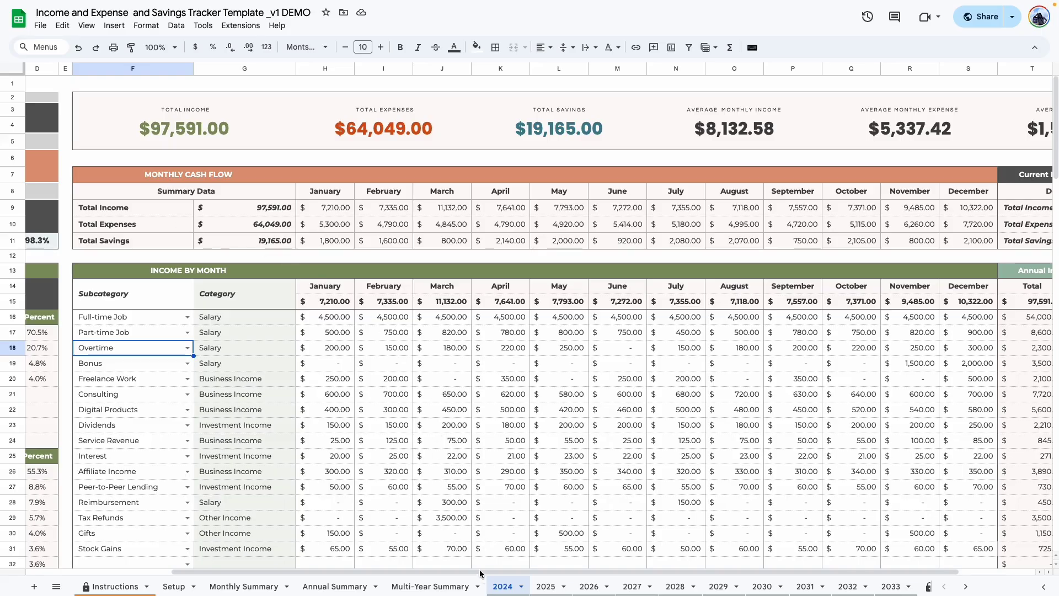
pyautogui.hscroll(3, 481, 570)
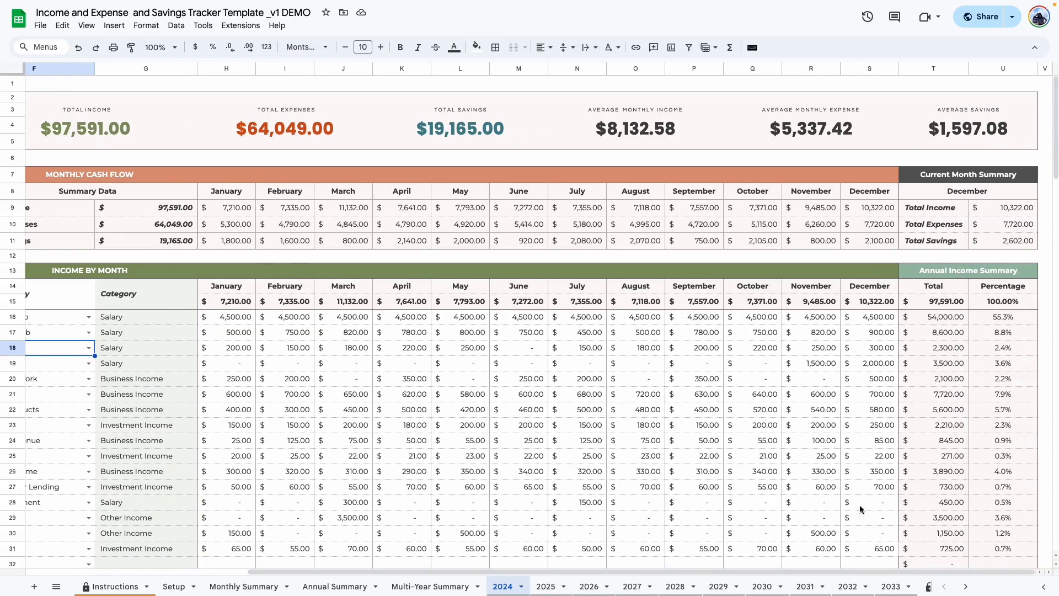
pyautogui.hscroll(-3, 530, 386)
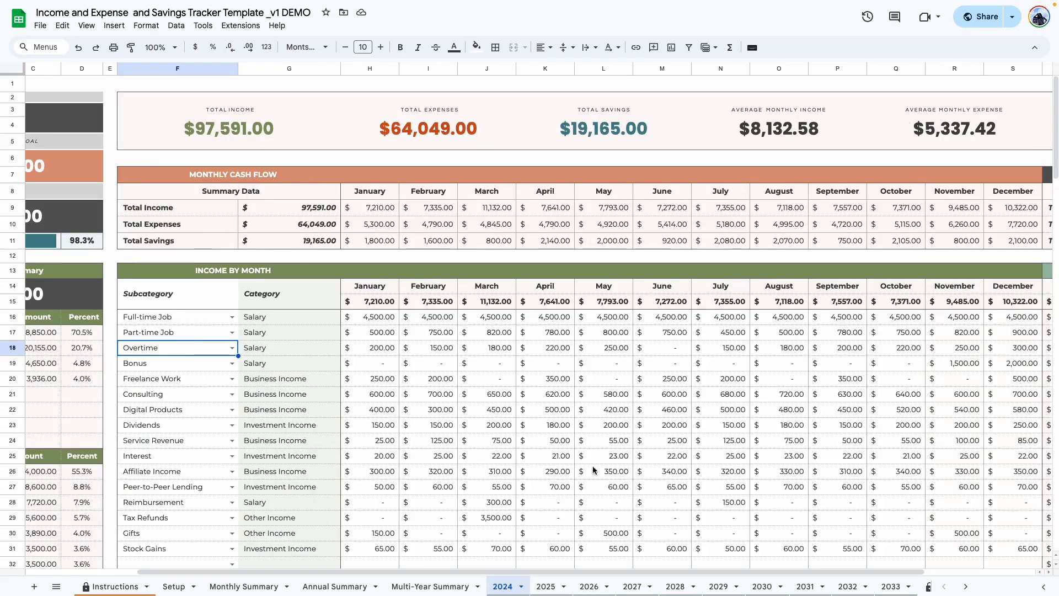
pyautogui.hscroll(3, 603, 452)
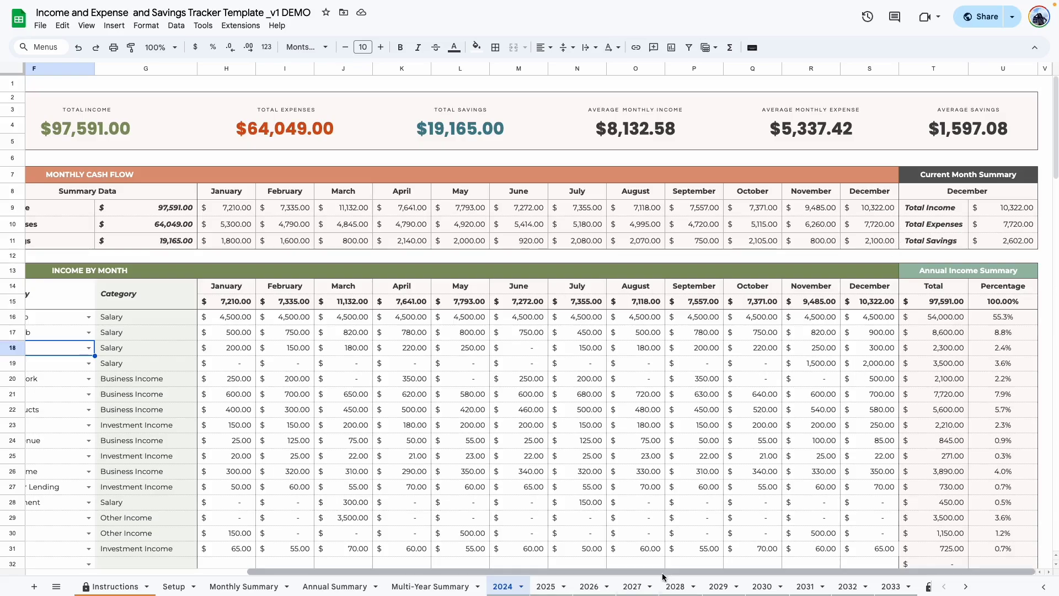
# - Examine the Total Income Summary by category and subcategory on the 2024 sheet
pyautogui.moveTo(666, 575); pyautogui.dragTo(446, 575)
pyautogui.scroll(-3, 68, 180)
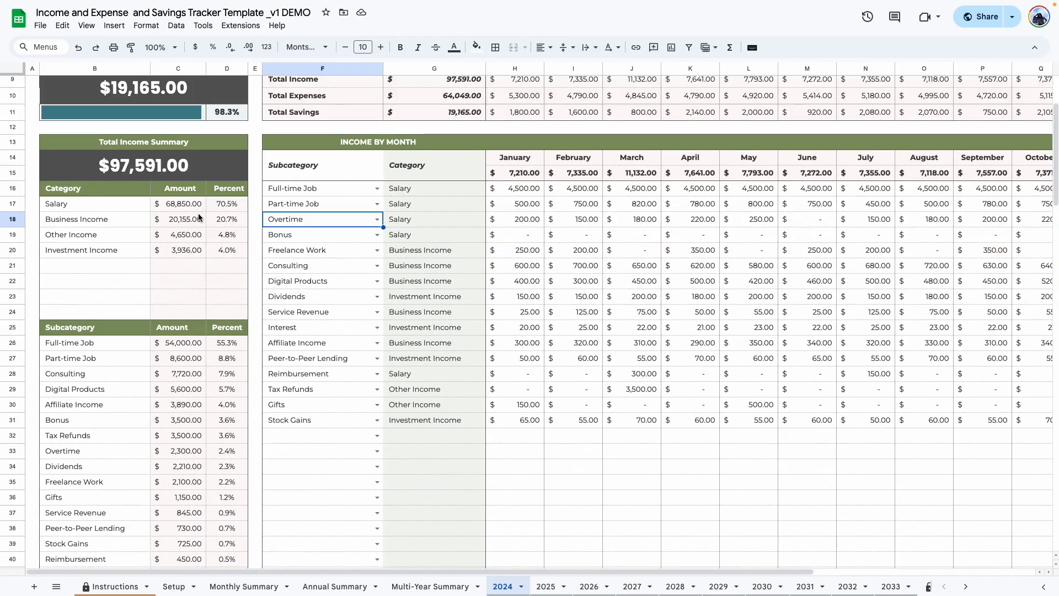
pyautogui.scroll(-5, 197, 218)
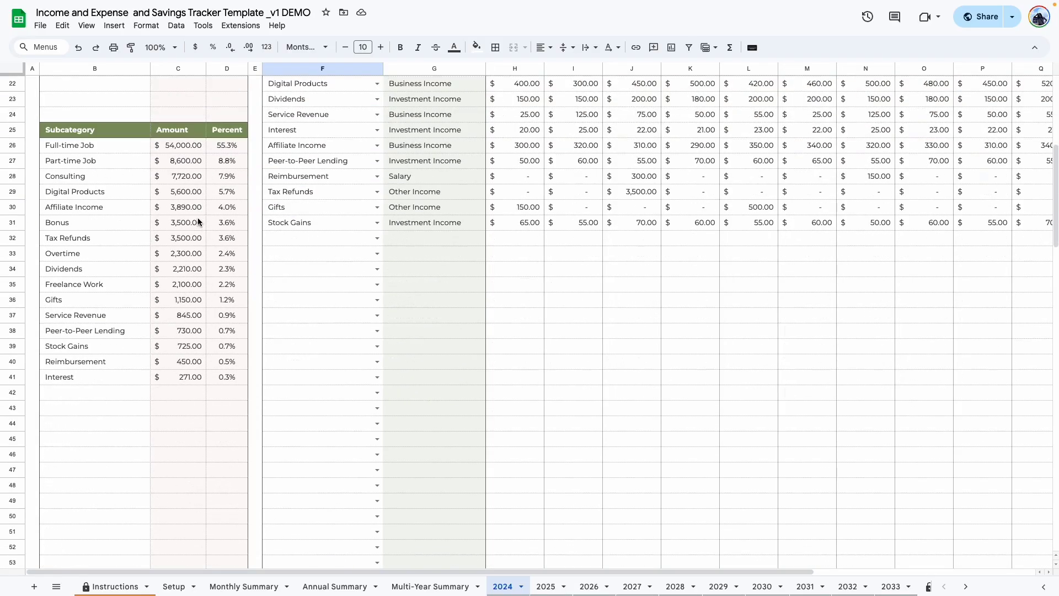
pyautogui.scroll(5, 198, 217)
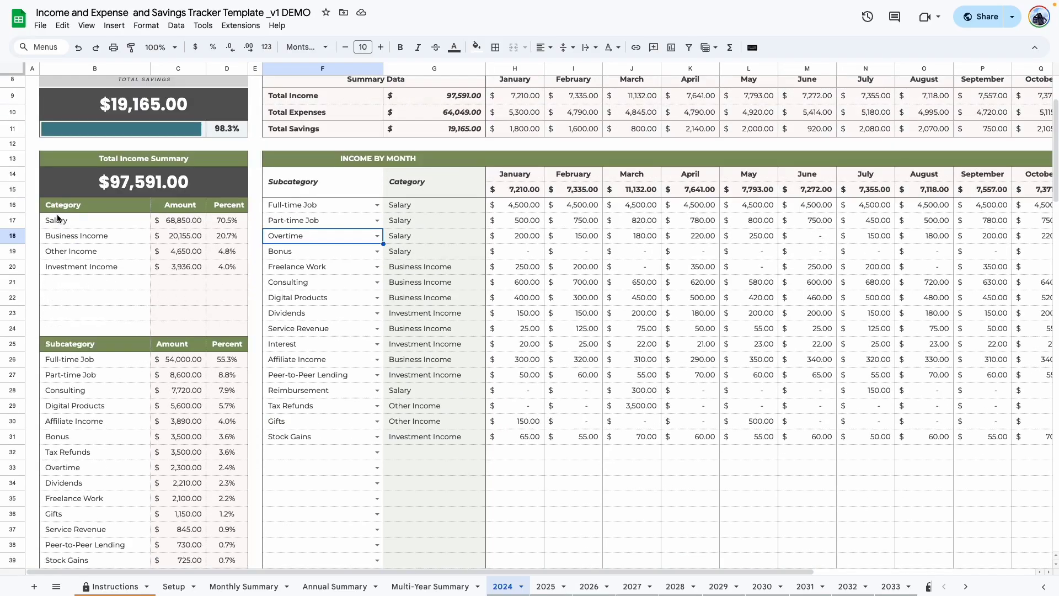
# - Examine the income subcategories, Total Expenses Summary and Total Savings Summary on the 2024 sheet
pyautogui.scroll(-2, 156, 315)
pyautogui.scroll(-14, 165, 313)
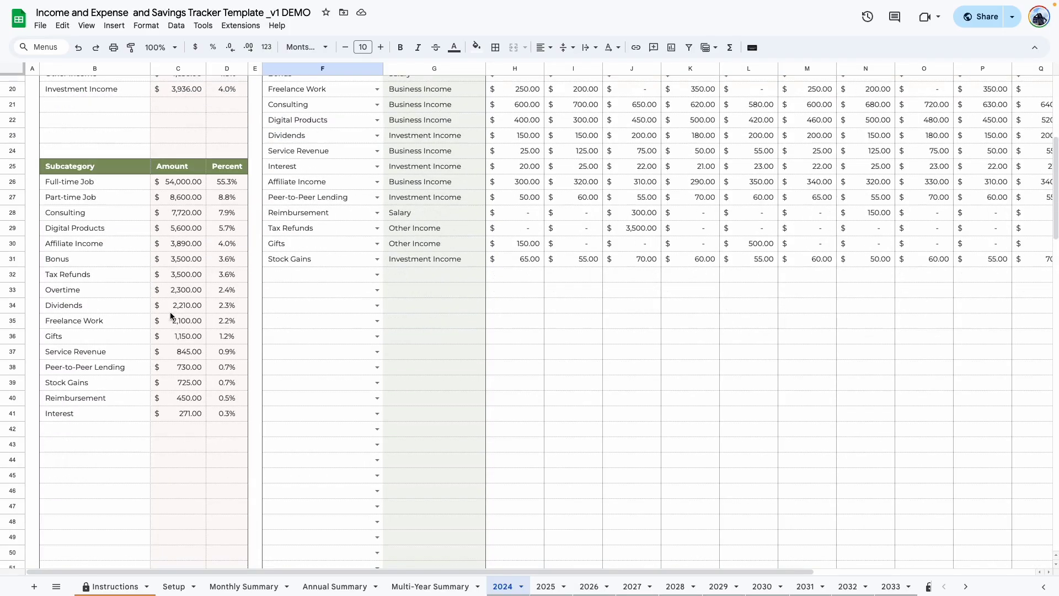
pyautogui.scroll(1, 134, 181)
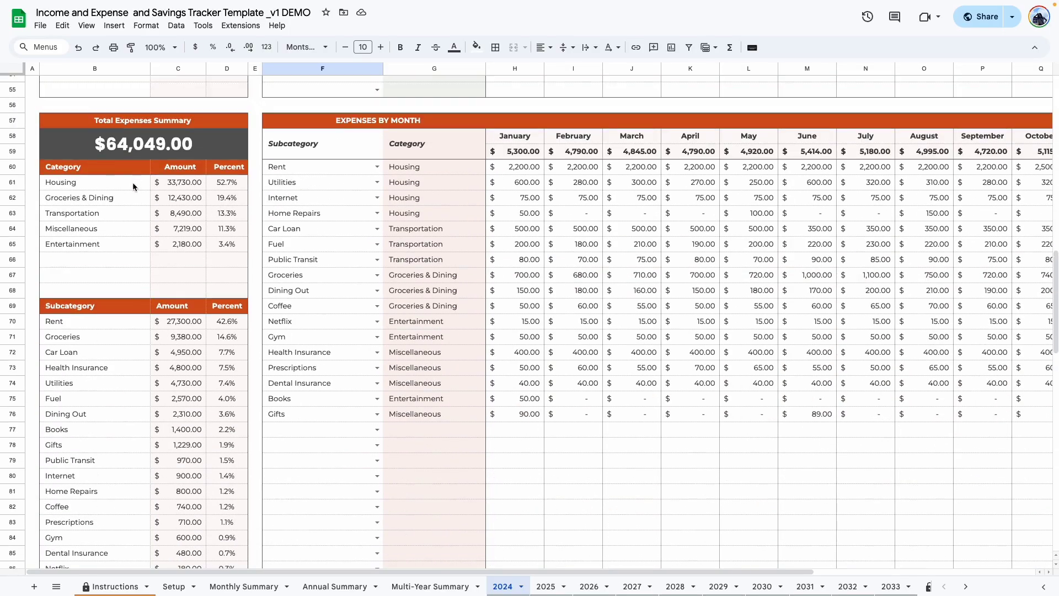
pyautogui.scroll(-14, 121, 331)
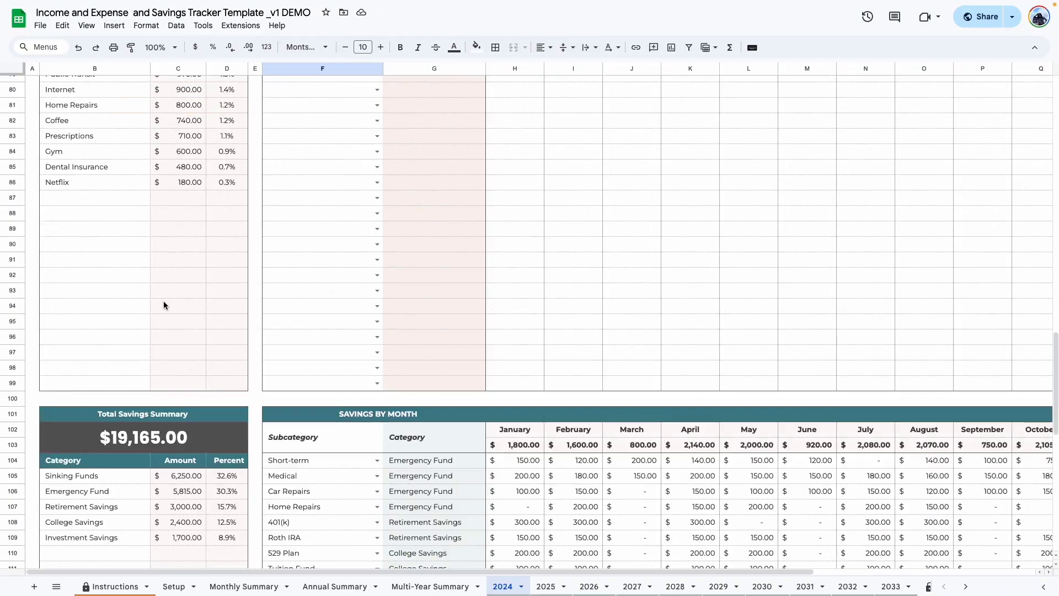
pyautogui.scroll(1, 144, 188)
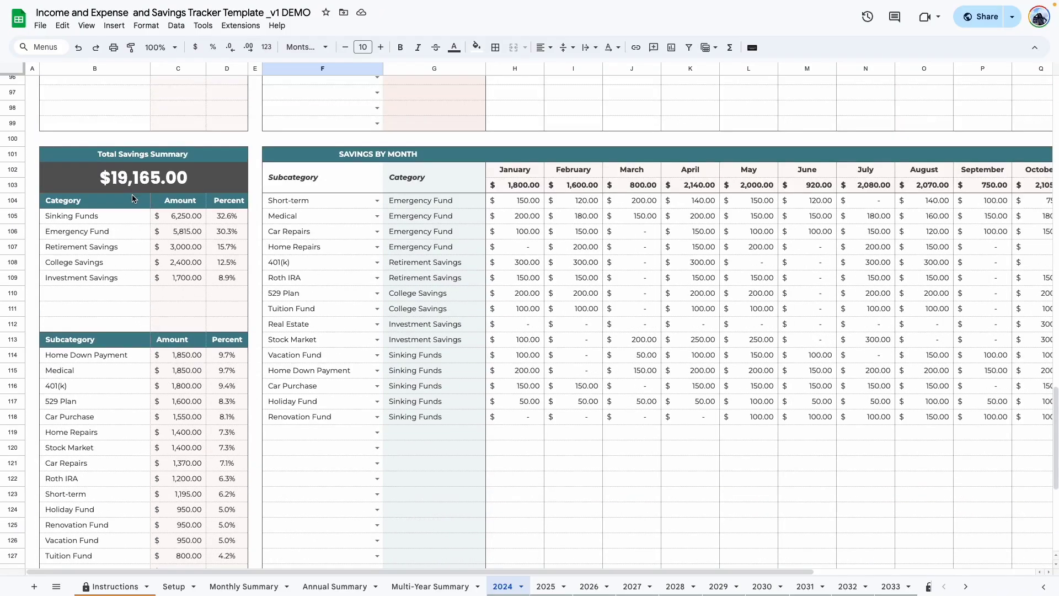
pyautogui.scroll(20, 250, 362)
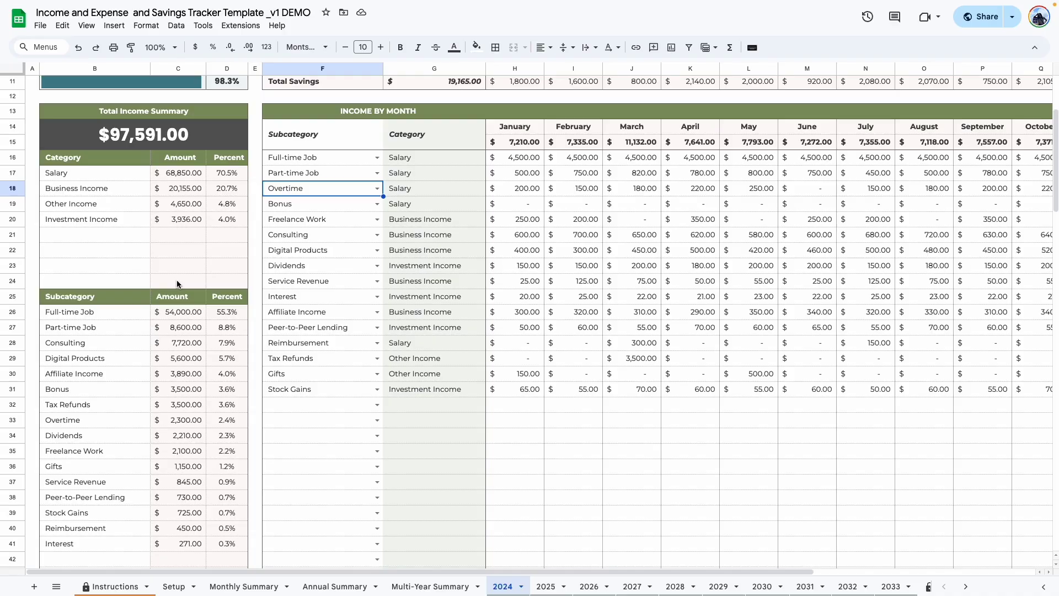
pyautogui.scroll(2, 176, 285)
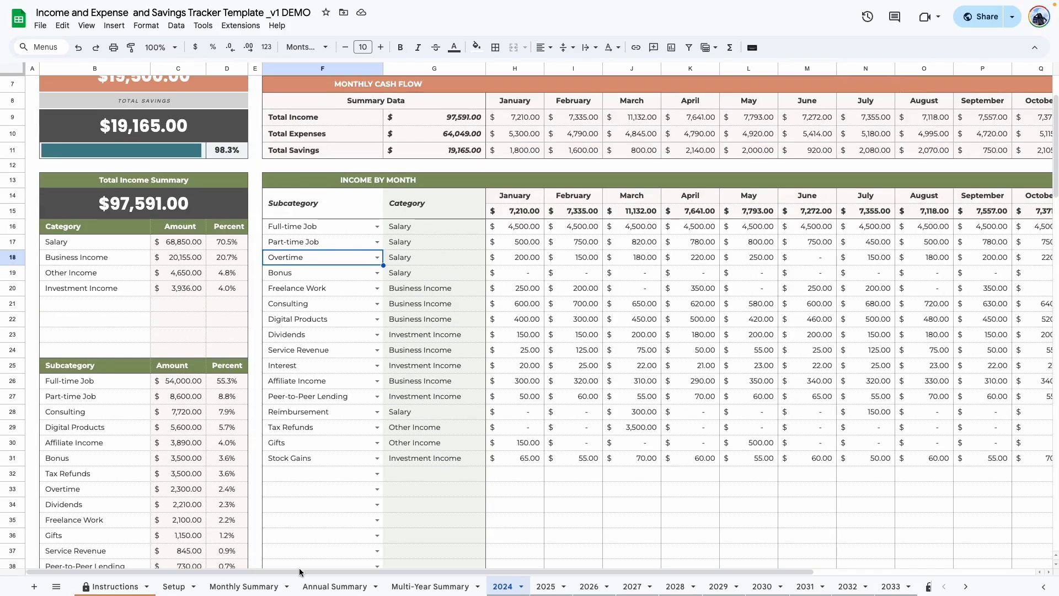
# - View the 2030 yearly sheet and open the blank 2033 sheet at its Income by Month table
pyautogui.press('Up')
pyautogui.press('Up')
pyautogui.hotkey('ctrl', 'shift', 'Down')
pyautogui.hscroll(2, 530, 331)
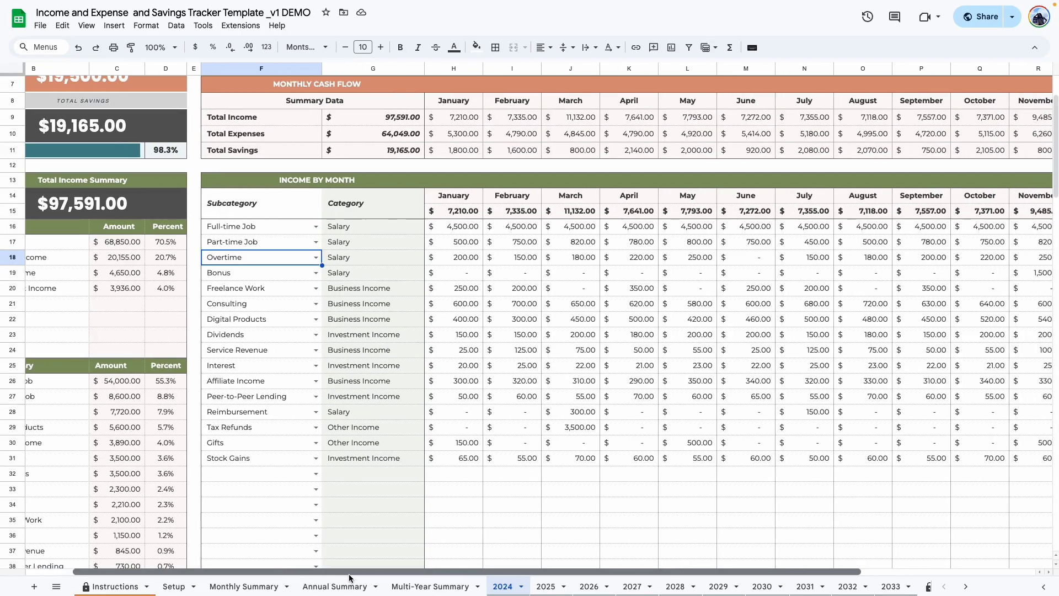
pyautogui.scroll(2, 530, 331)
pyautogui.click(764, 586)
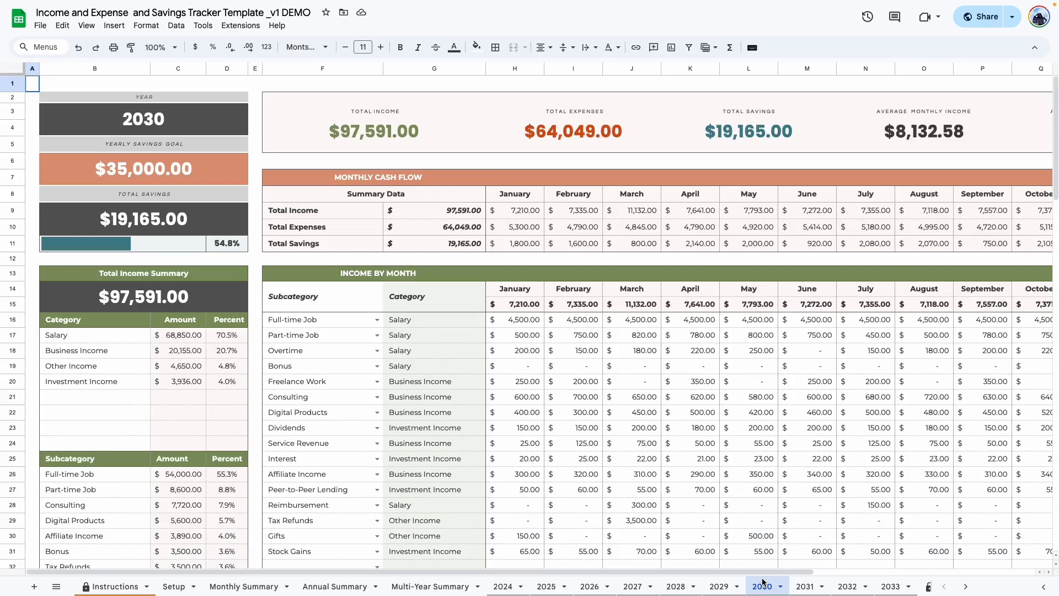
pyautogui.click(890, 586)
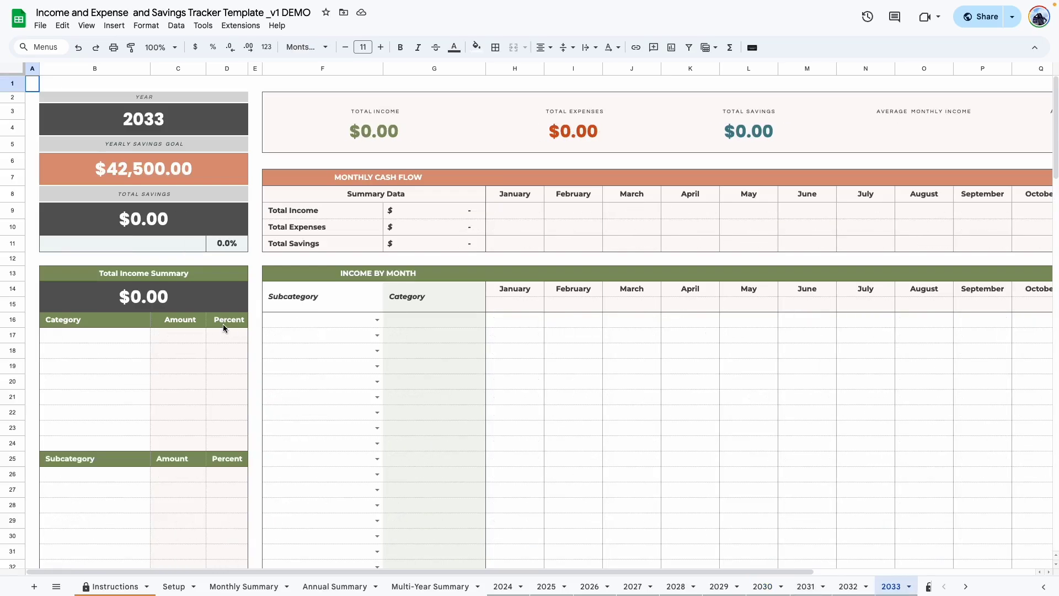
pyautogui.scroll(-1, 308, 290)
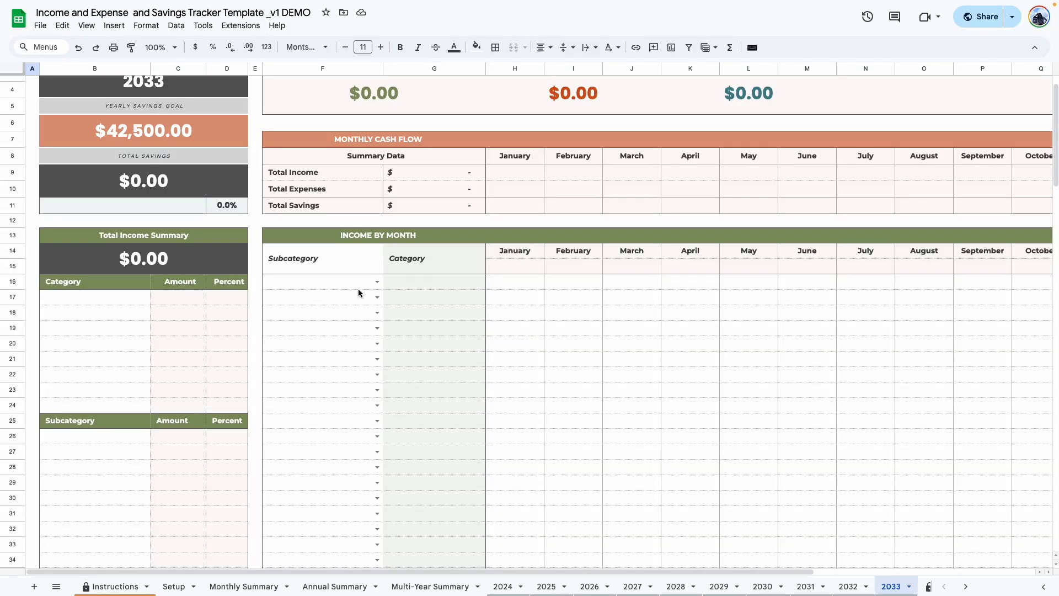
# - Choose Full-time Job as the first subcategory in the 2033 Income by Month table and clear it again
pyautogui.click(377, 283)
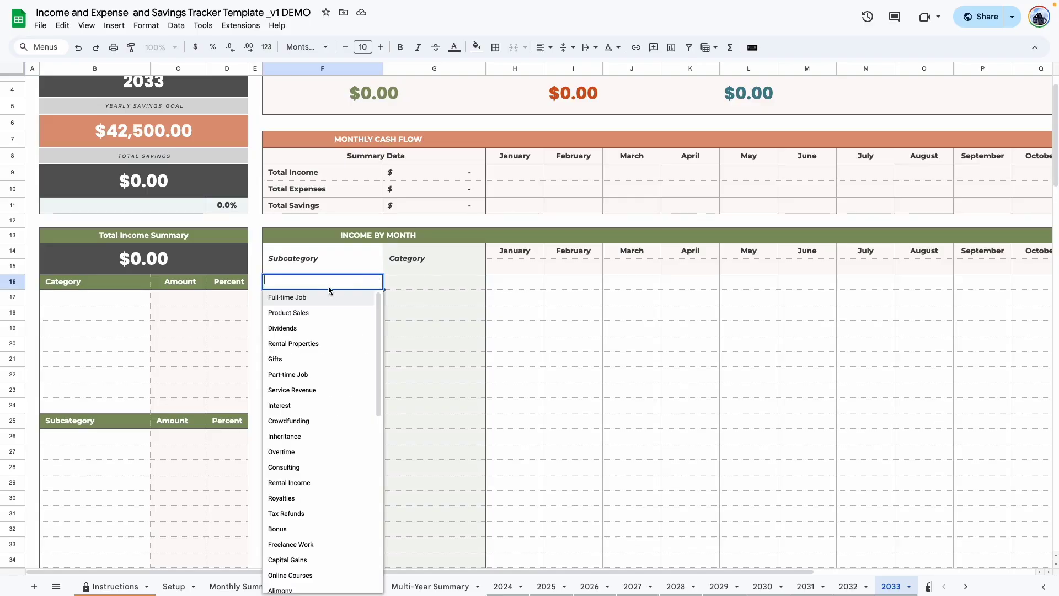
pyautogui.click(313, 299)
pyautogui.click(319, 306)
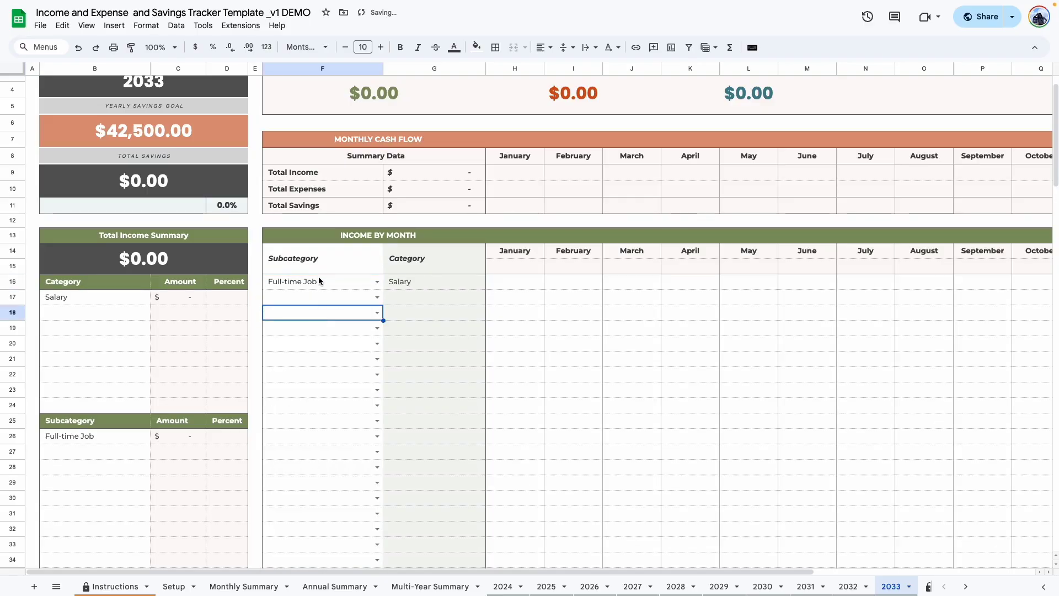
pyautogui.click(326, 284)
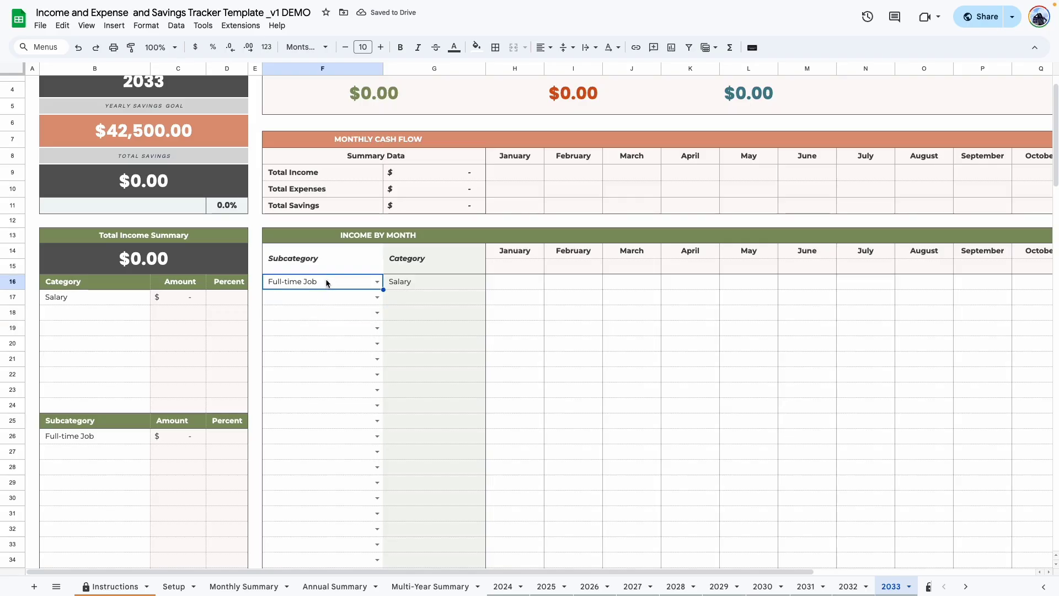
pyautogui.press('Delete')
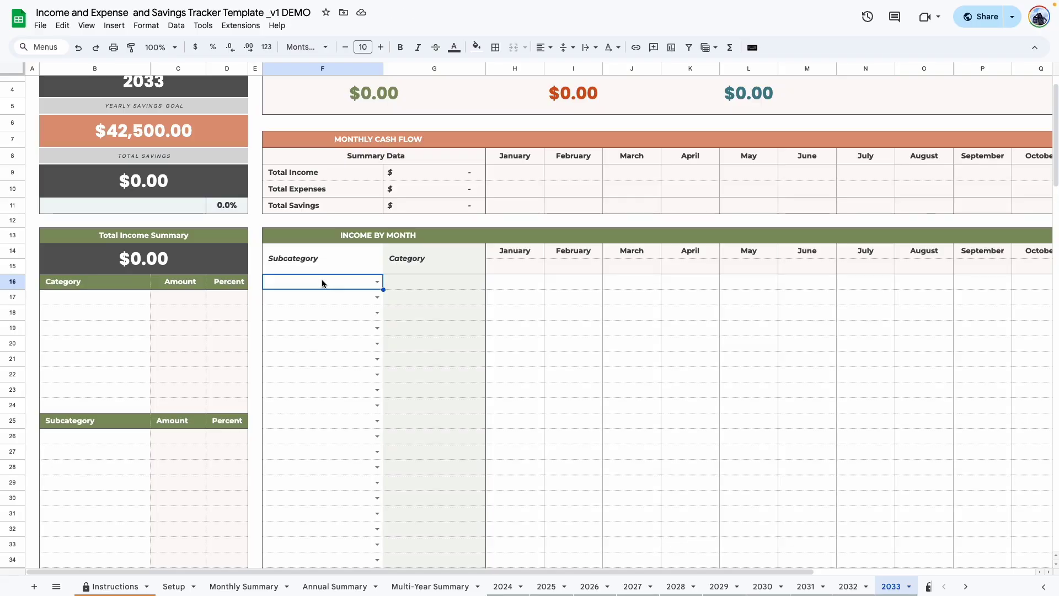
# - Enter Full-time Job as the first Income by Month subcategory by filtering the options with "f"
pyautogui.write('f')
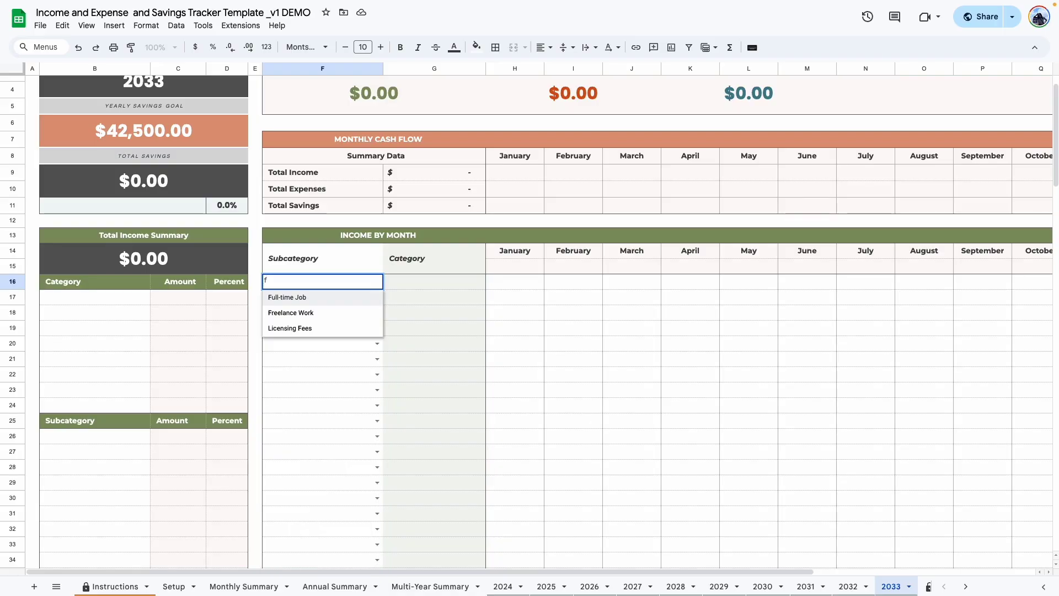
pyautogui.click(308, 299)
pyautogui.click(323, 358)
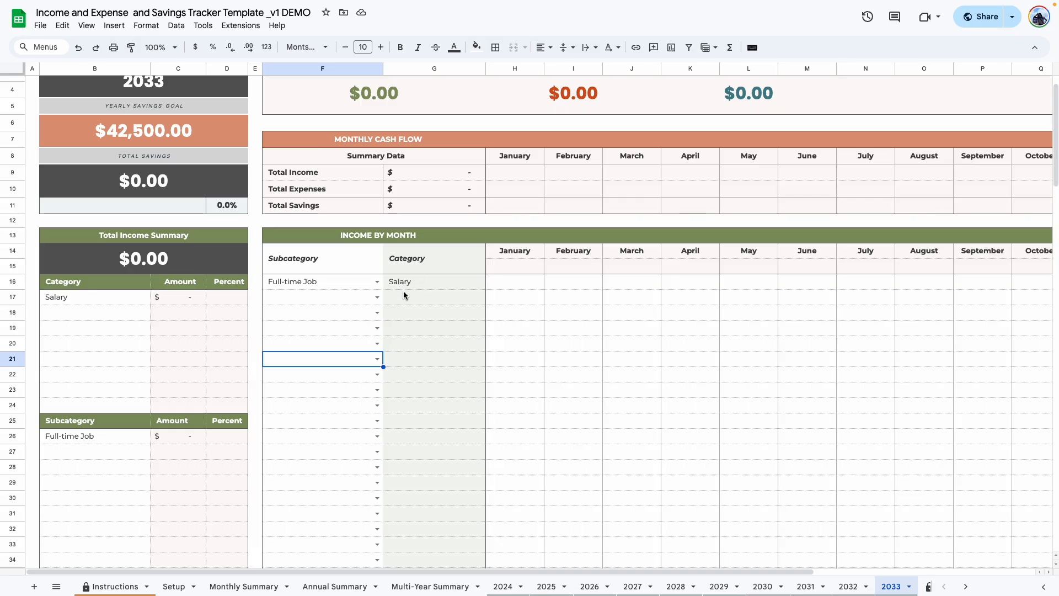
# - Look over the category lists on the Setup sheet and return to the 2033 sheet
pyautogui.click(176, 586)
pyautogui.click(349, 317)
pyautogui.moveTo(355, 163); pyautogui.dragTo(793, 168)
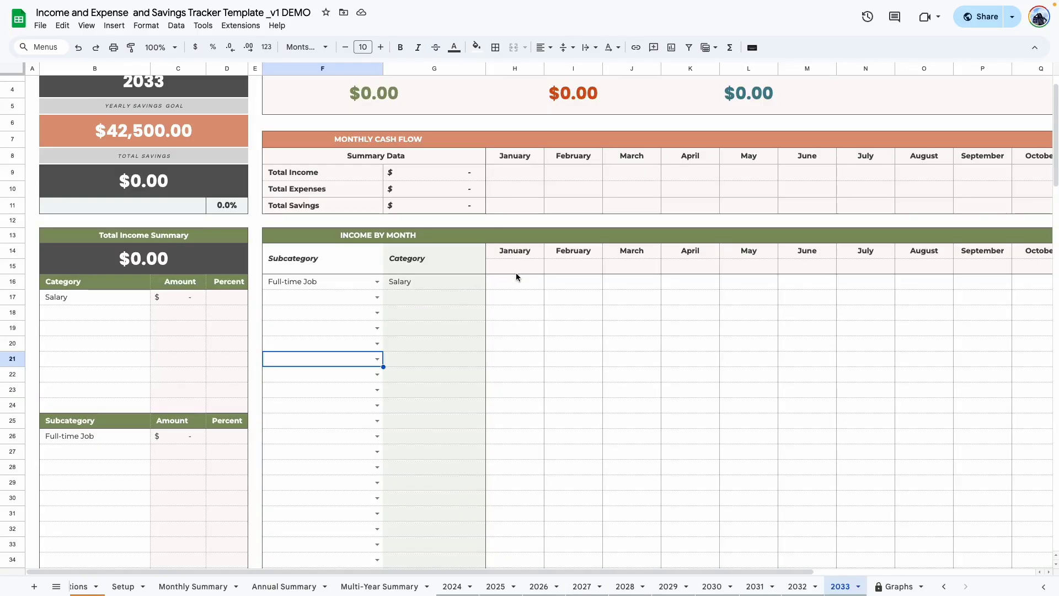
# - Enter 2000 as the January income for Full-time Job
pyautogui.click(514, 280)
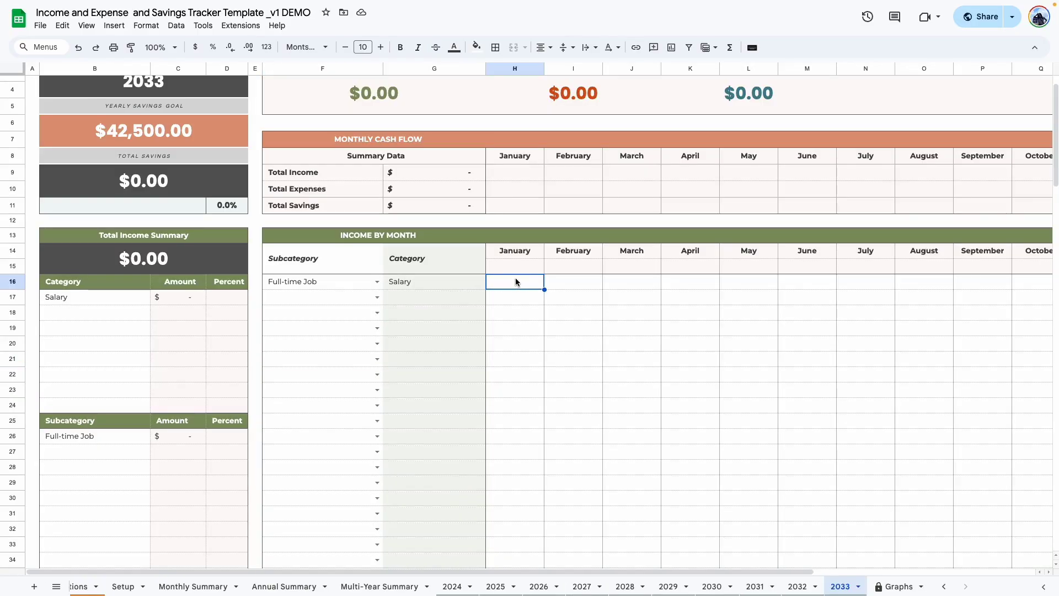
pyautogui.write('2,00')
pyautogui.write('000')
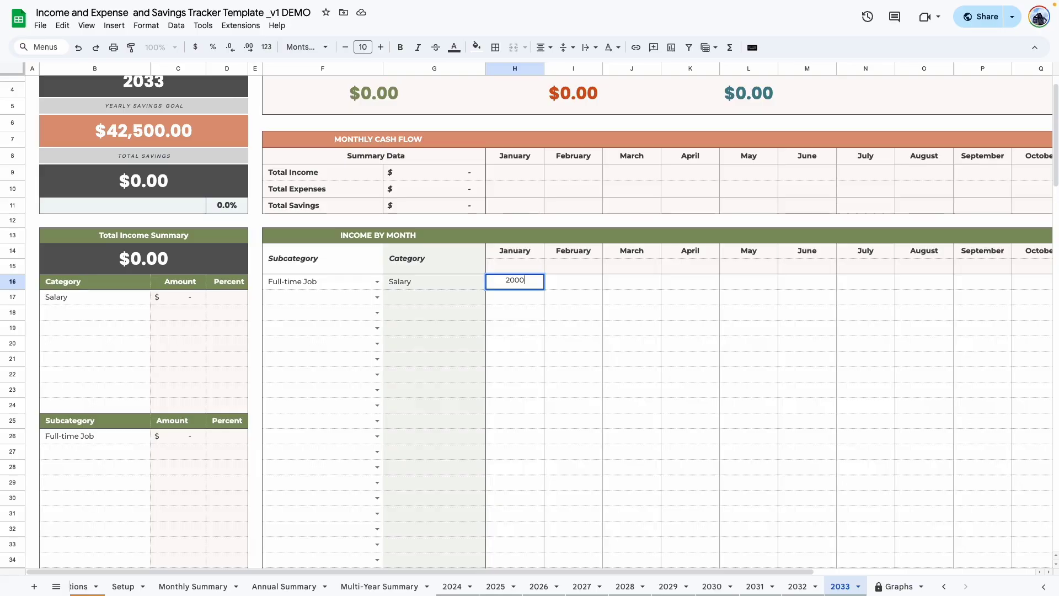
pyautogui.press('Return')
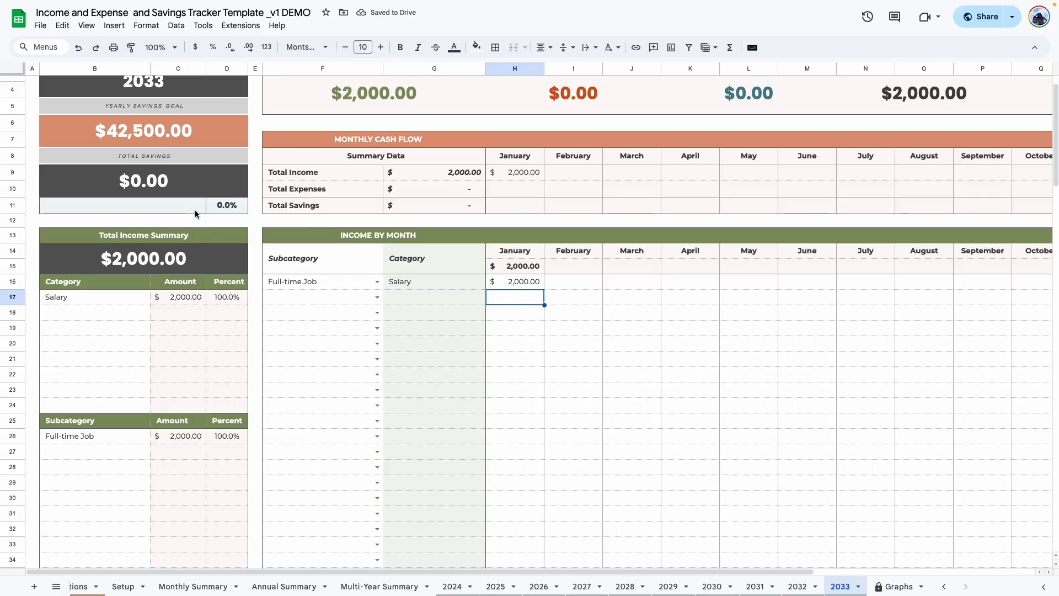
# - Add Part-time Job as the second income subcategory with a January amount of 500
pyautogui.scroll(1, 195, 213)
pyautogui.click(377, 302)
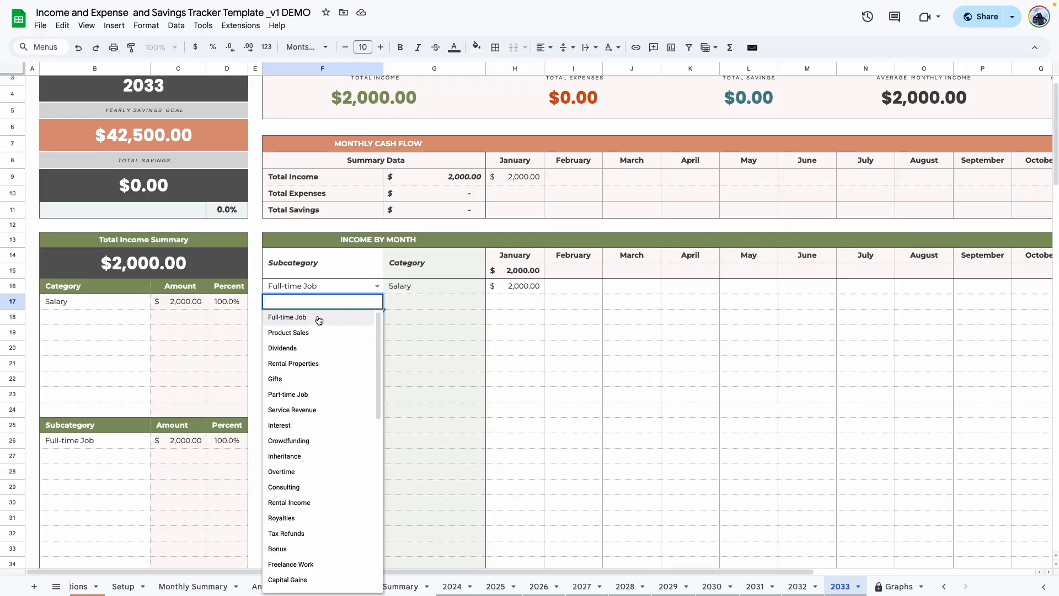
pyautogui.click(311, 395)
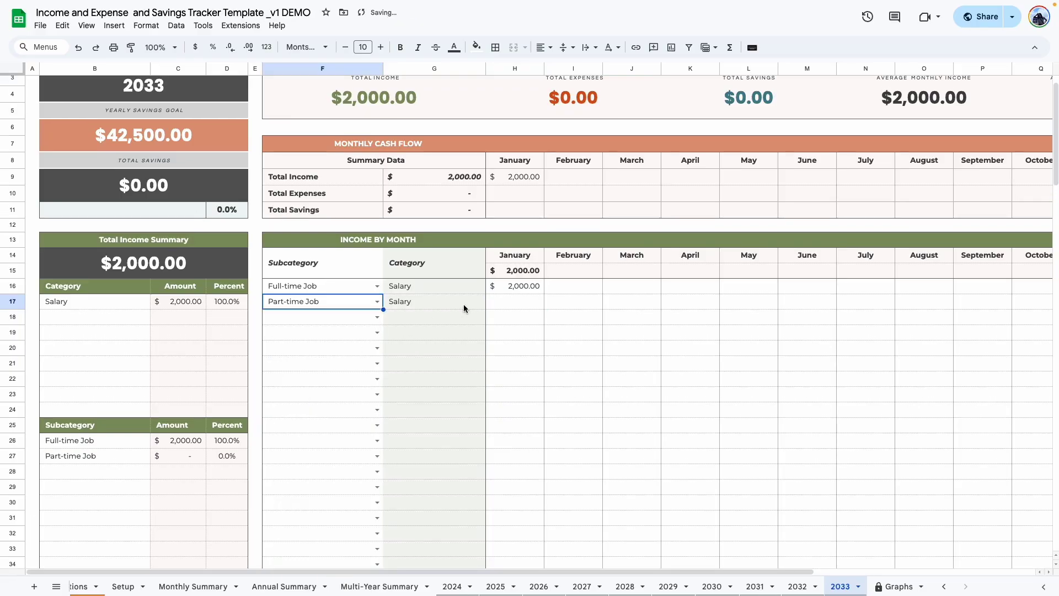
pyautogui.click(523, 306)
pyautogui.write('500')
pyautogui.press('Return')
# - Add Freelance Work as the third income subcategory with a January amount of 100
pyautogui.click(377, 316)
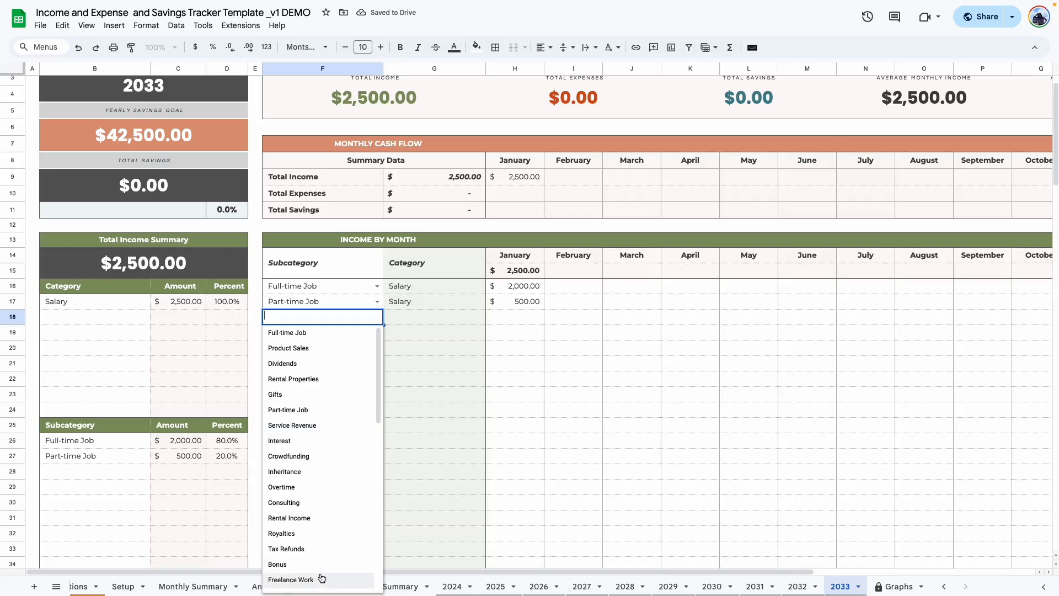
pyautogui.click(298, 579)
pyautogui.click(533, 317)
pyautogui.write('100')
pyautogui.press('Return')
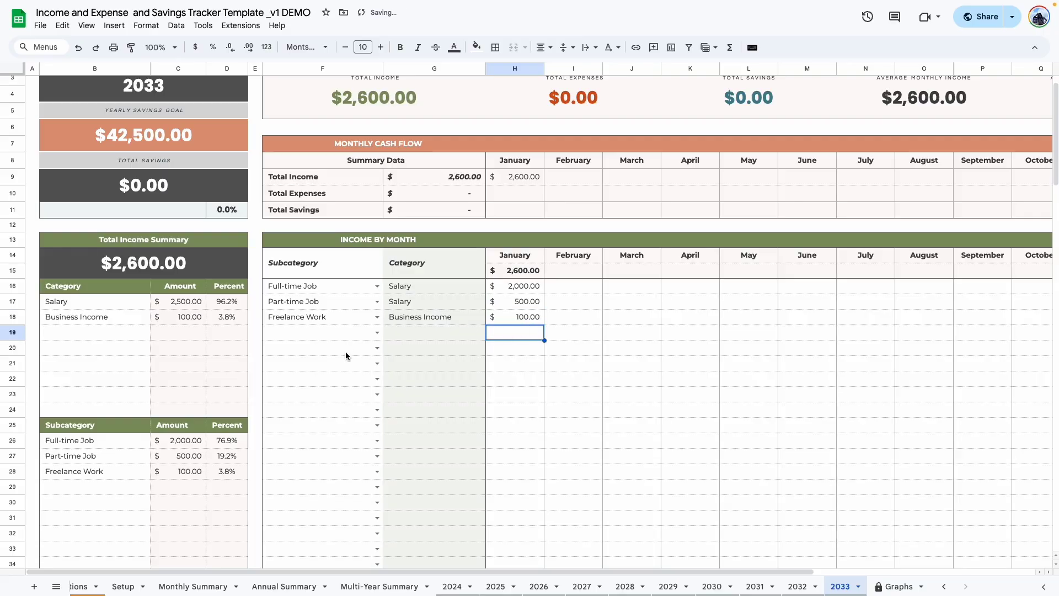
pyautogui.click(365, 363)
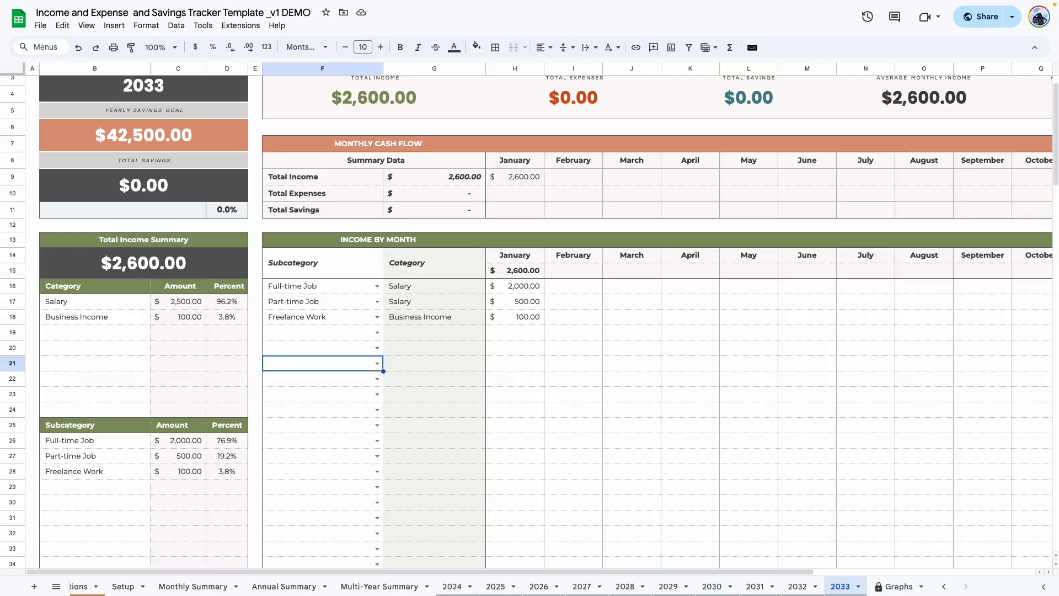
pyautogui.click(566, 288)
pyautogui.moveTo(635, 287); pyautogui.dragTo(631, 320)
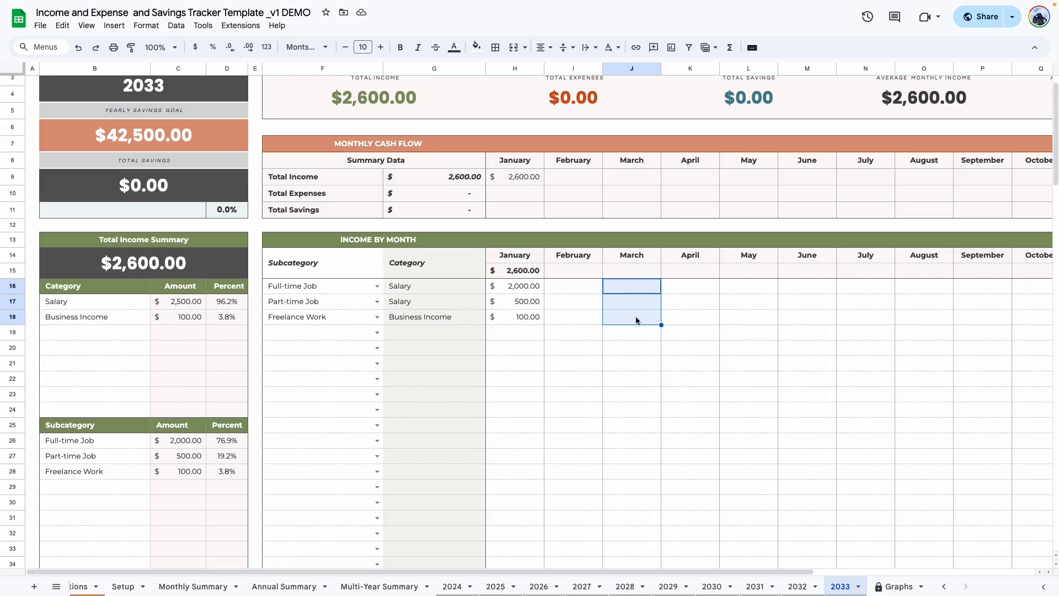
pyautogui.moveTo(683, 293); pyautogui.dragTo(691, 338)
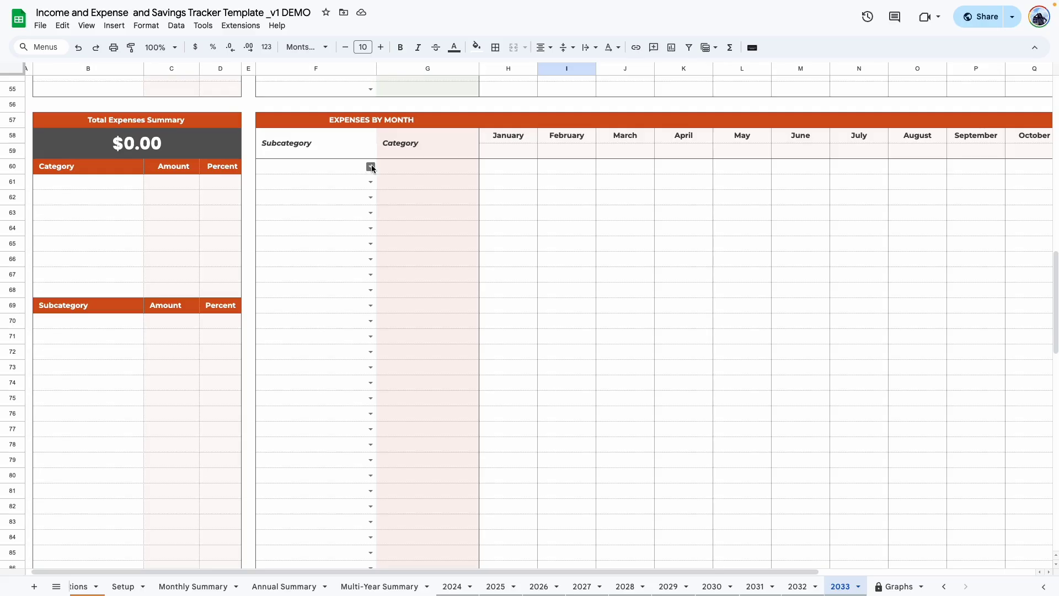
# - Add Rent as the first Expenses by Month subcategory on the 2033 sheet with a January amount of 850
pyautogui.click(370, 167)
pyautogui.click(293, 185)
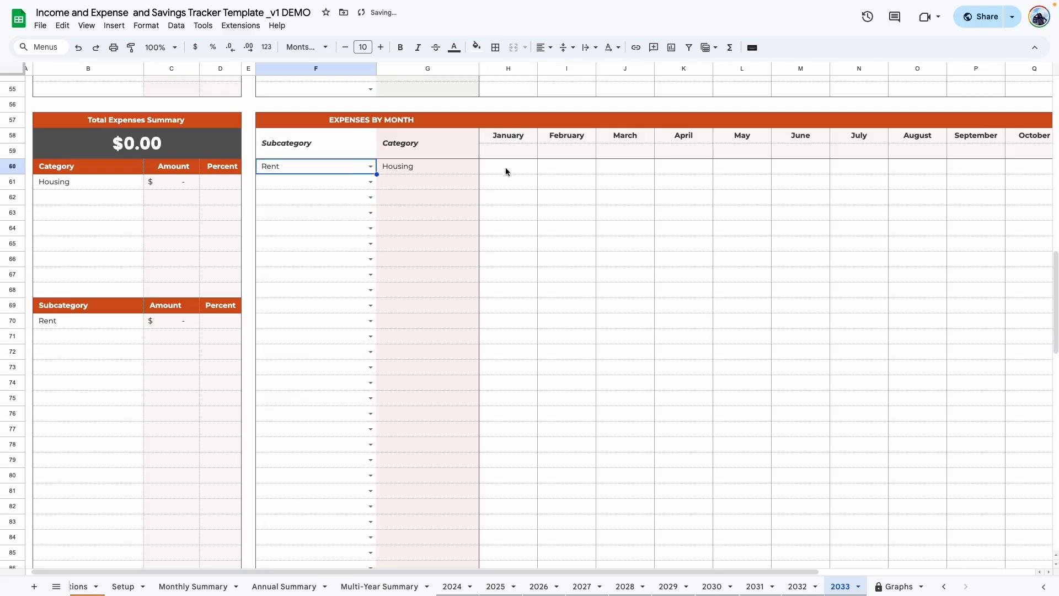
pyautogui.click(489, 171)
pyautogui.write('850')
pyautogui.press('Return')
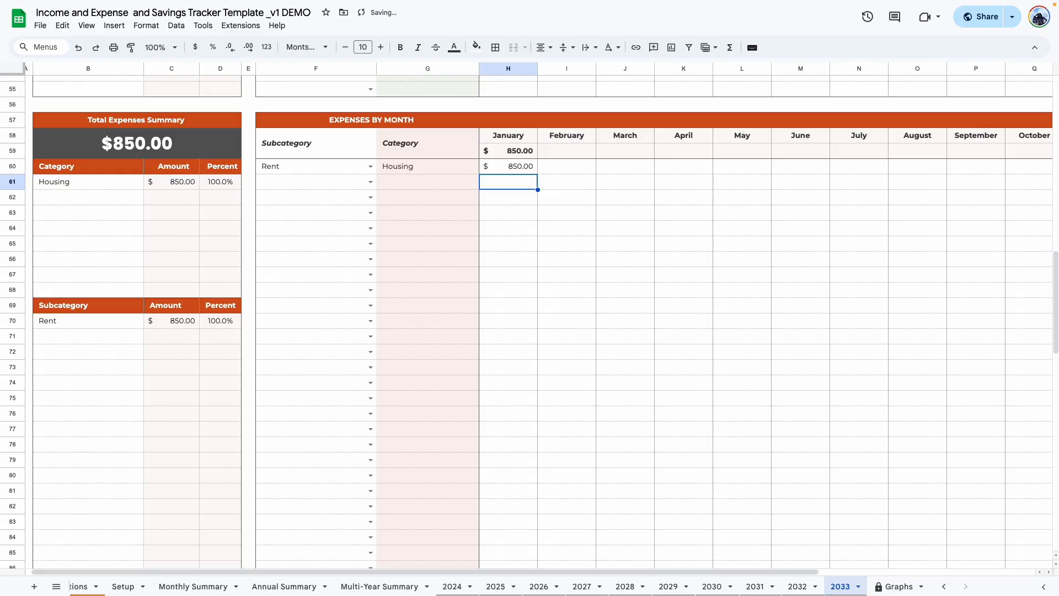
# - Add Groceries as the second expense subcategory with a January amount of 200
pyautogui.click(370, 182)
pyautogui.click(275, 228)
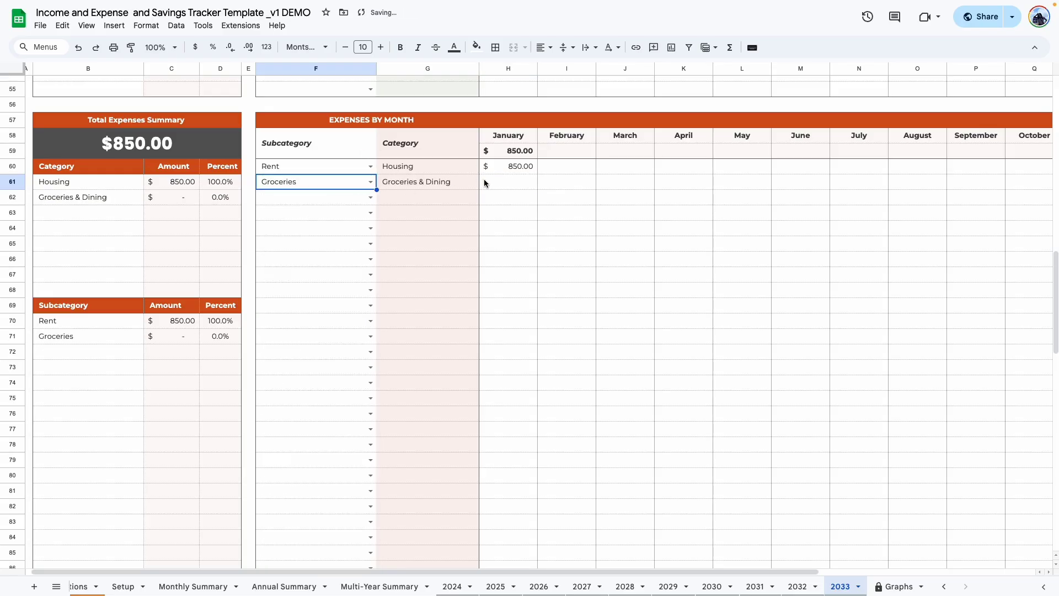
pyautogui.click(491, 186)
pyautogui.write('200')
pyautogui.press('Return')
# - Add Dining Out as the third expense subcategory with a January amount of 300
pyautogui.click(371, 197)
pyautogui.click(278, 335)
pyautogui.click(519, 205)
pyautogui.write('300')
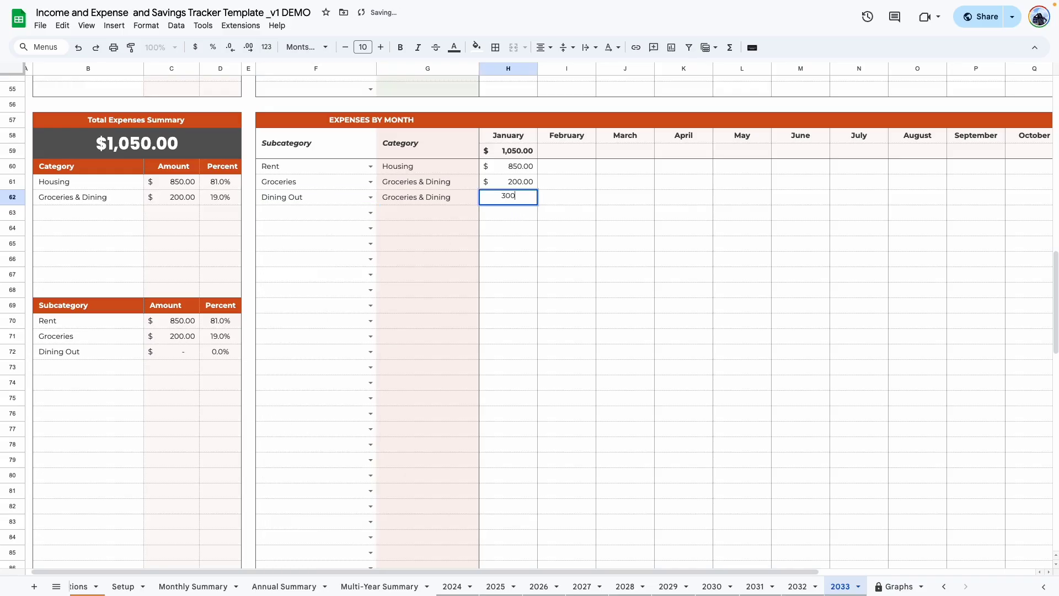
pyautogui.press('Return')
pyautogui.click(534, 282)
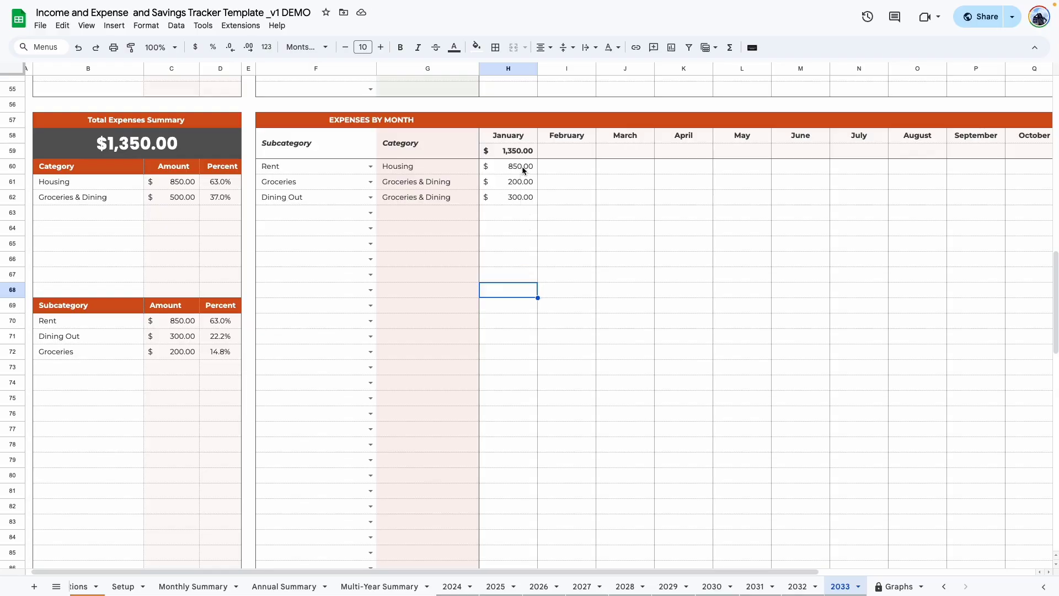
# - Copy the January amounts for Rent, Groceries and Dining Out into February of Expenses by Month, pasting values only
pyautogui.moveTo(520, 198); pyautogui.dragTo(521, 168)
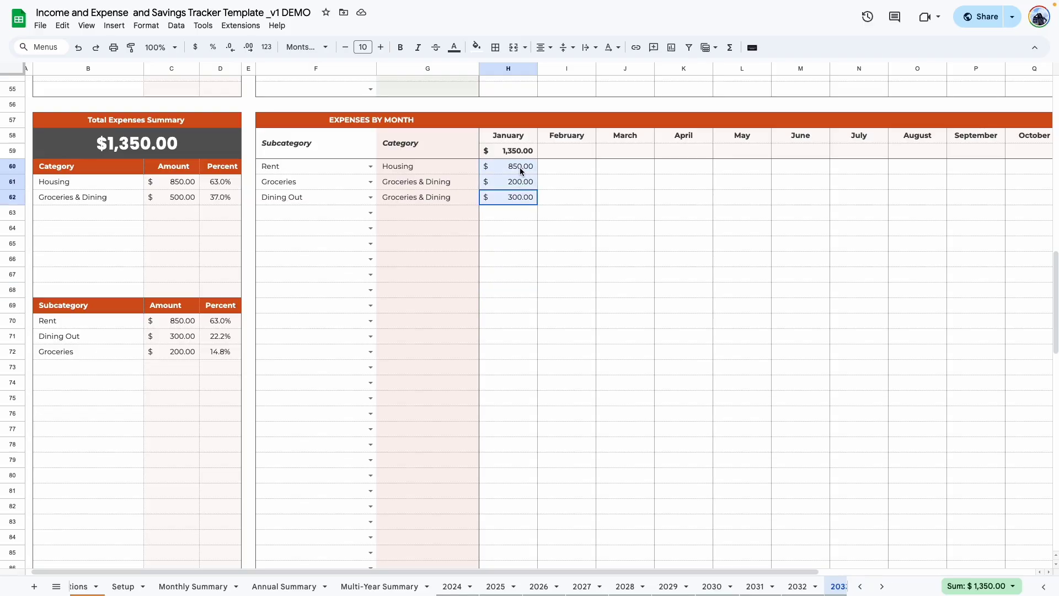
pyautogui.rightClick(521, 168)
pyautogui.click(571, 198)
pyautogui.click(552, 171)
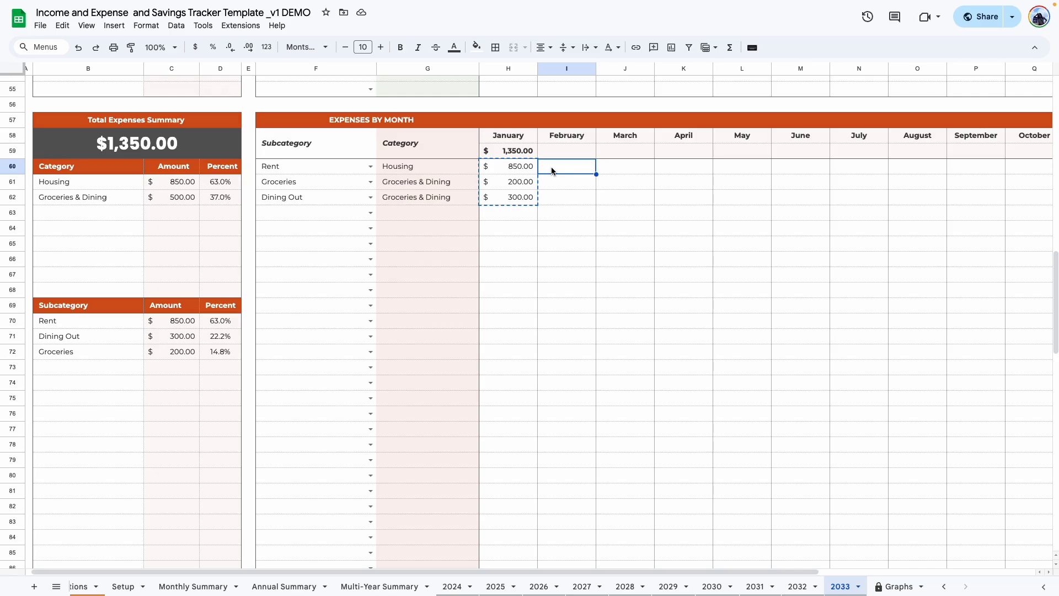
pyautogui.rightClick(553, 171)
pyautogui.moveTo(591, 227)
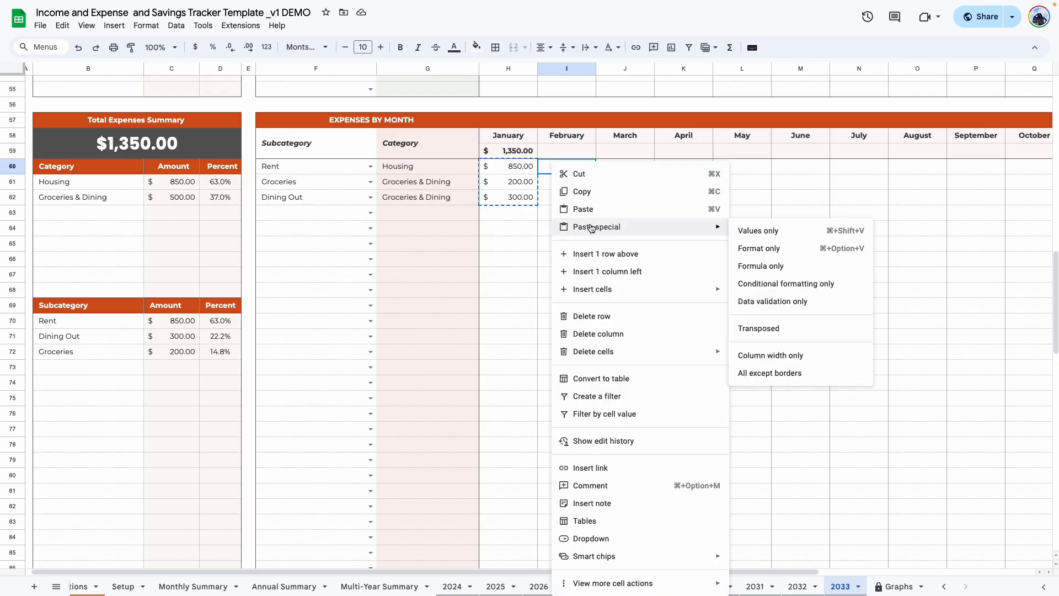
pyautogui.click(778, 230)
pyautogui.click(508, 243)
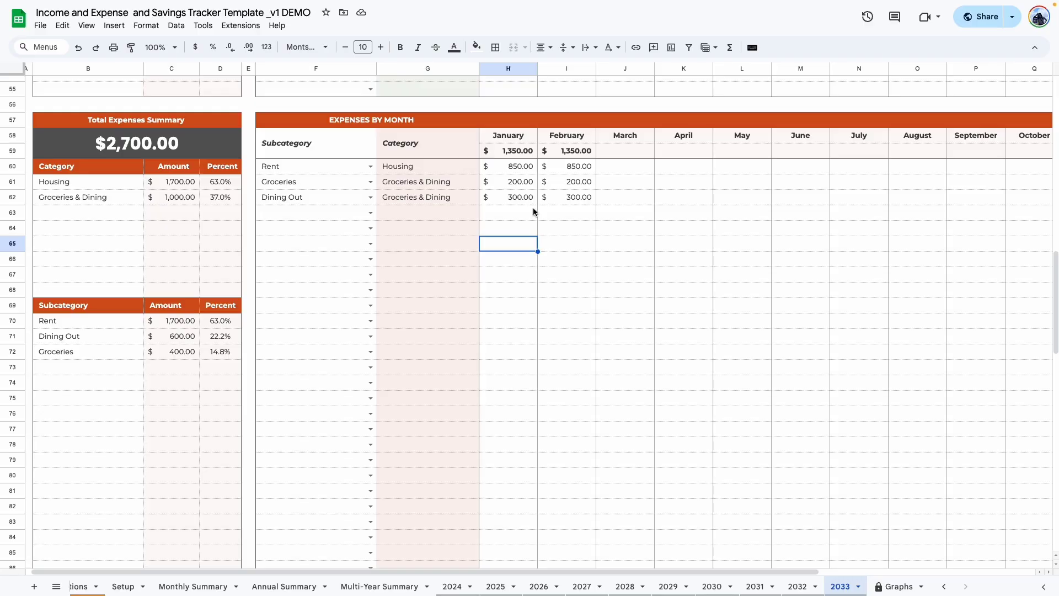
# - Change the February Dining Out expense to 320
pyautogui.click(563, 199)
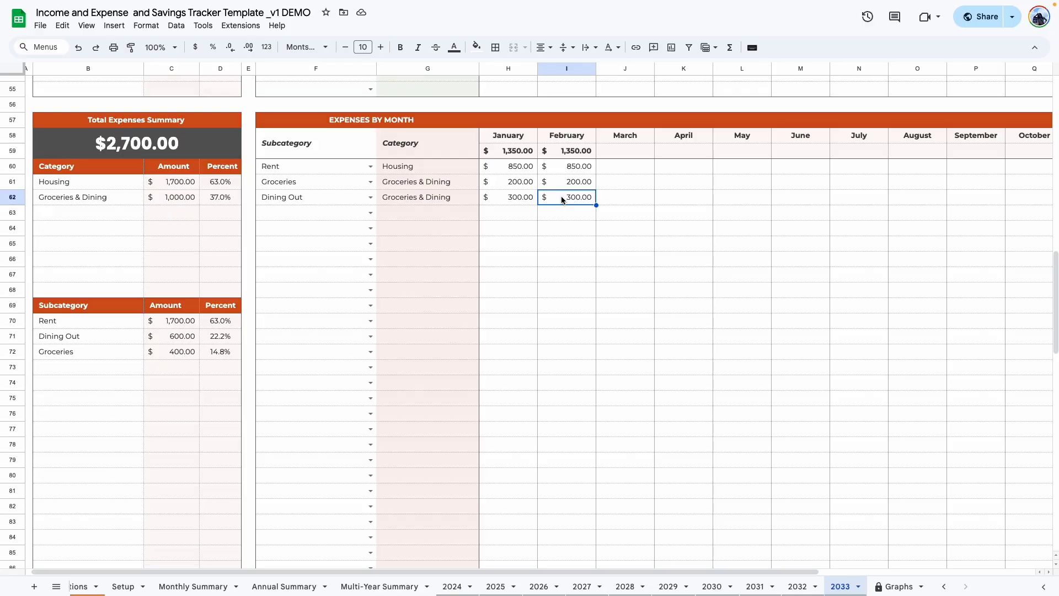
pyautogui.write('320')
pyautogui.press('Return')
pyautogui.click(553, 258)
# - Open the subcategory choices for the first row of Savings by Month on the 2033 sheet
pyautogui.scroll(-10, 389, 251)
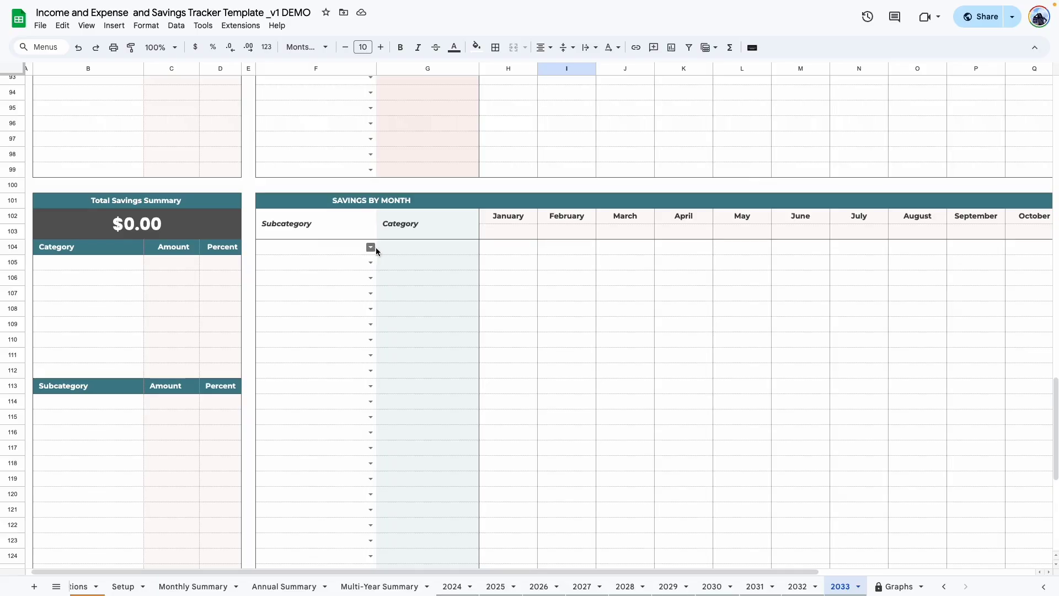
pyautogui.click(371, 247)
# - Review the 2033 totals for income, expenses and savings and the monthly averages above the Monthly Cash Flow table
pyautogui.scroll(15, 598, 346)
pyautogui.scroll(14, 598, 346)
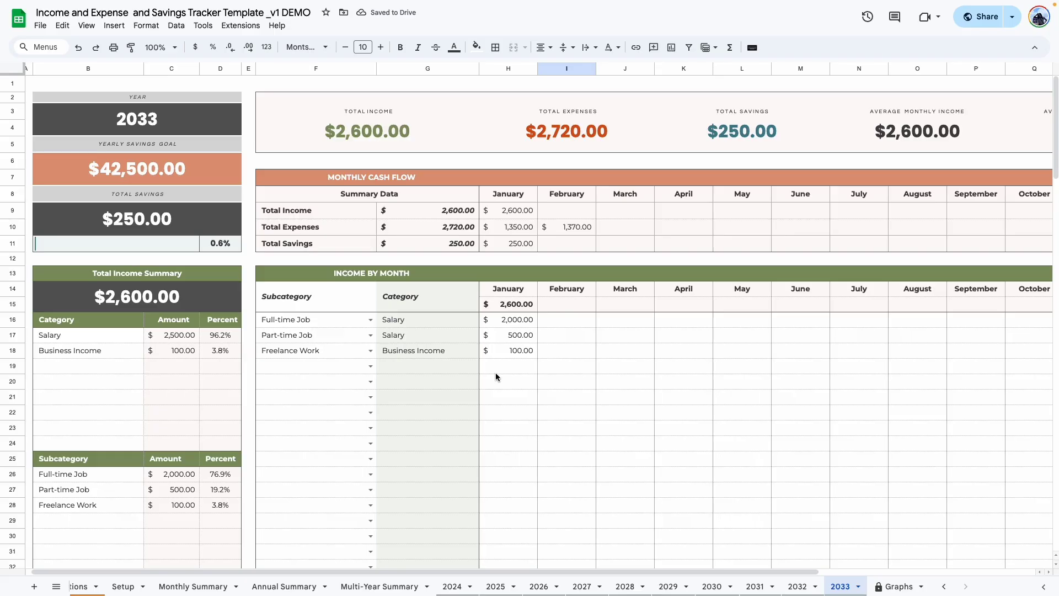
pyautogui.moveTo(561, 571); pyautogui.dragTo(686, 570)
pyautogui.click(229, 132)
pyautogui.click(431, 136)
pyautogui.click(599, 134)
pyautogui.click(698, 132)
pyautogui.moveTo(809, 570); pyautogui.dragTo(899, 571)
pyautogui.click(840, 133)
pyautogui.click(963, 135)
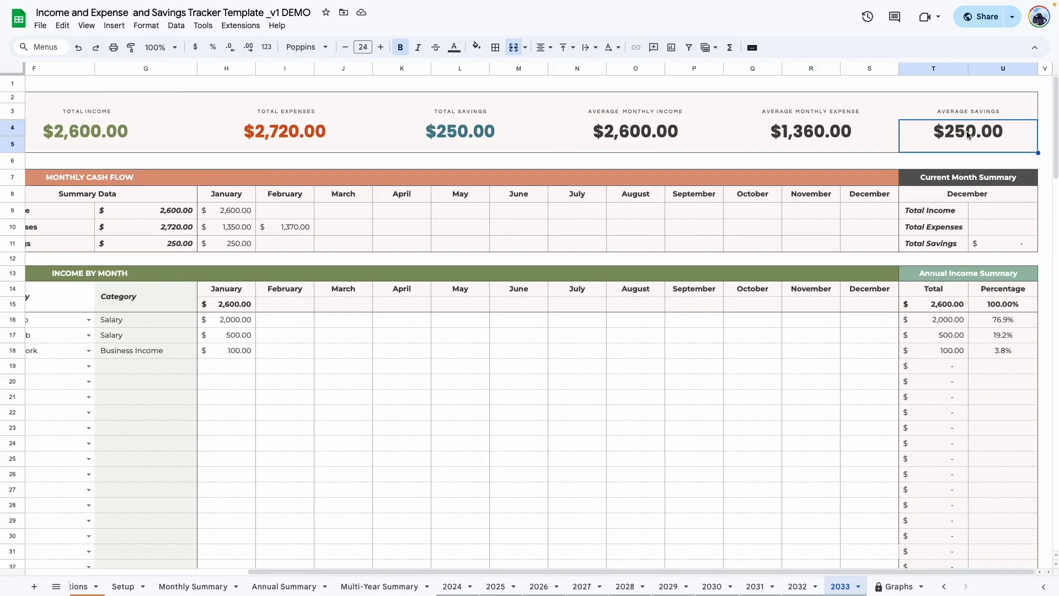
pyautogui.moveTo(822, 571); pyautogui.dragTo(590, 571)
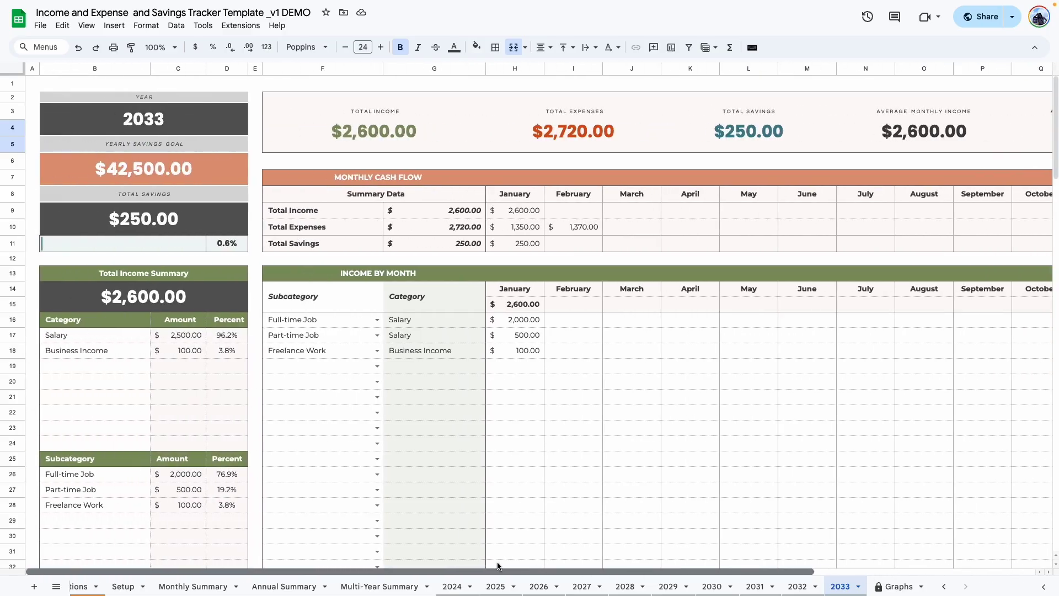
# - Examine the category and subcategory breakdowns in the Total Income Summary and Total Expenses Summary of the 2033 sheet
pyautogui.scroll(-1, 165, 323)
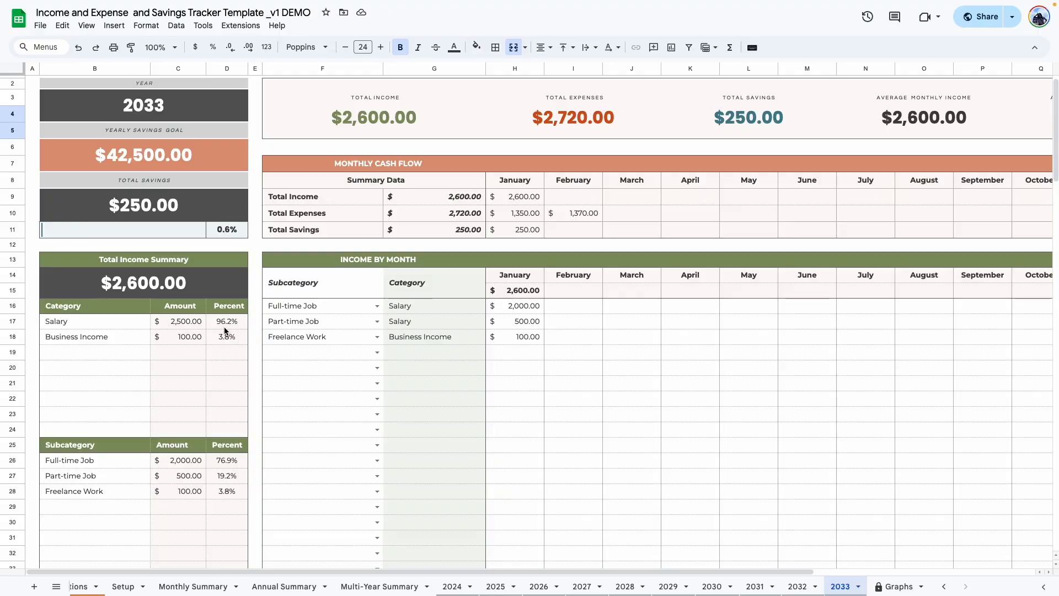
pyautogui.scroll(-1, 209, 332)
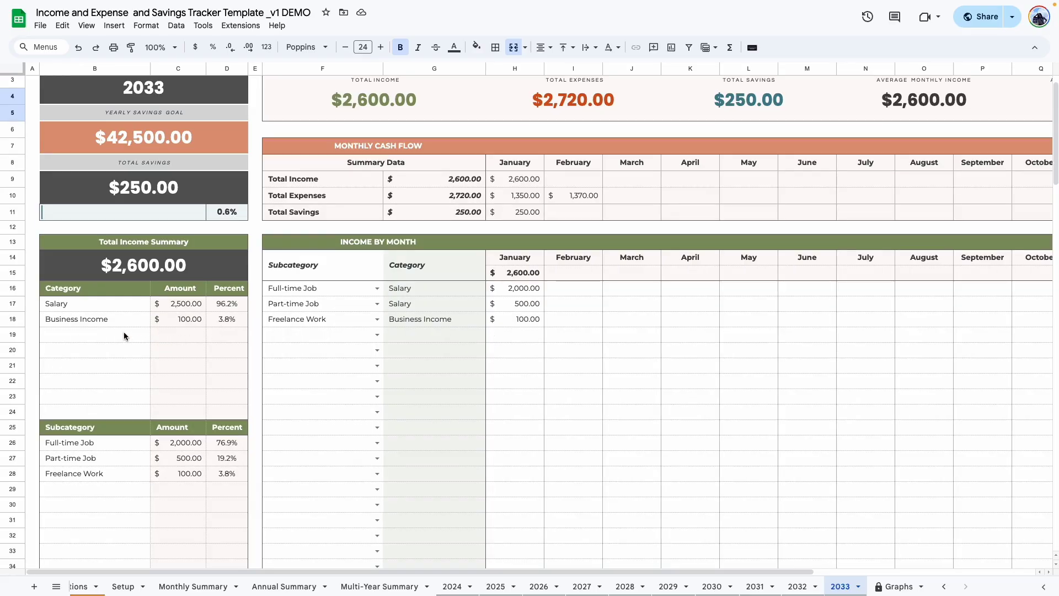
pyautogui.scroll(-3, 122, 333)
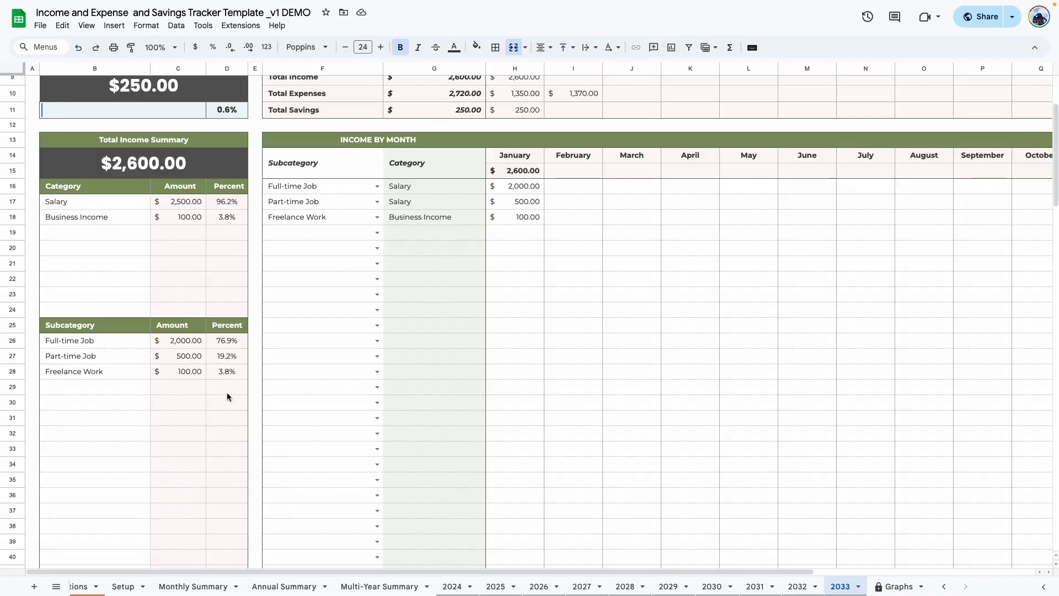
pyautogui.scroll(-10, 227, 392)
pyautogui.scroll(-15, 220, 390)
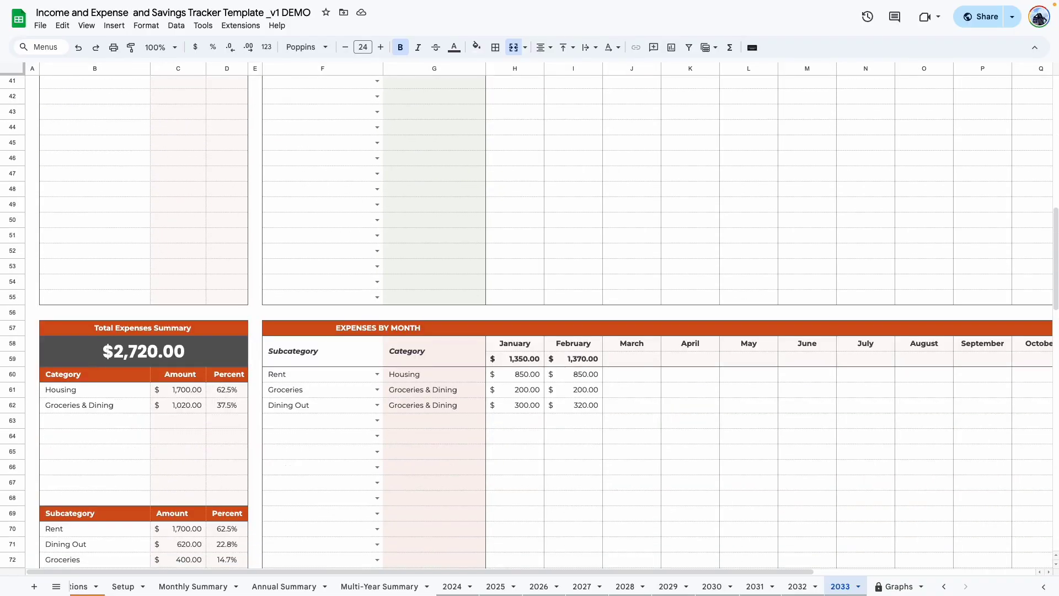
pyautogui.scroll(20, 213, 340)
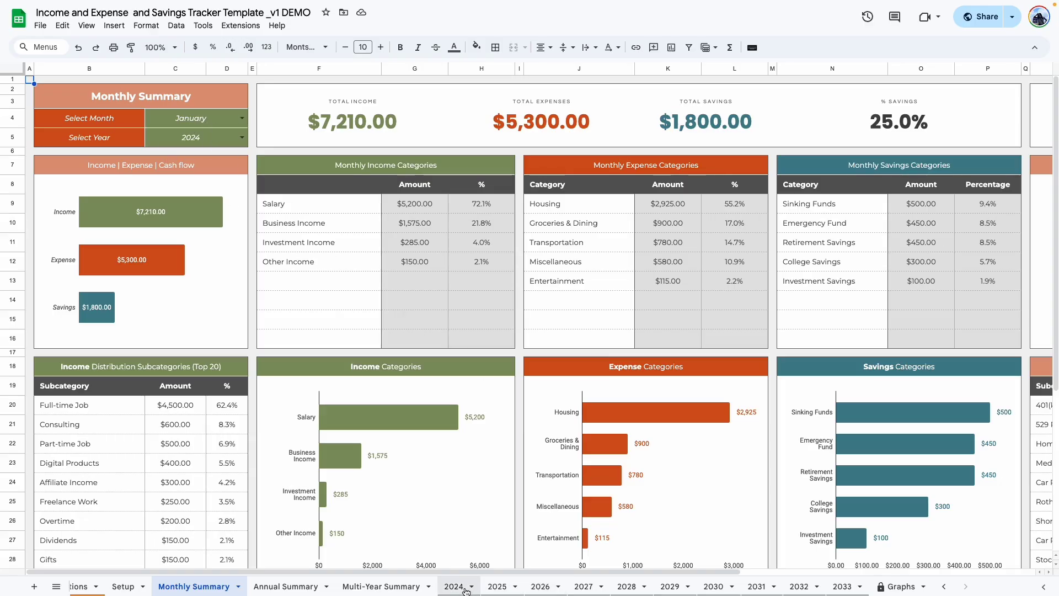
# - Preview the 2024 Monthly Summary for February and May
pyautogui.click(242, 119)
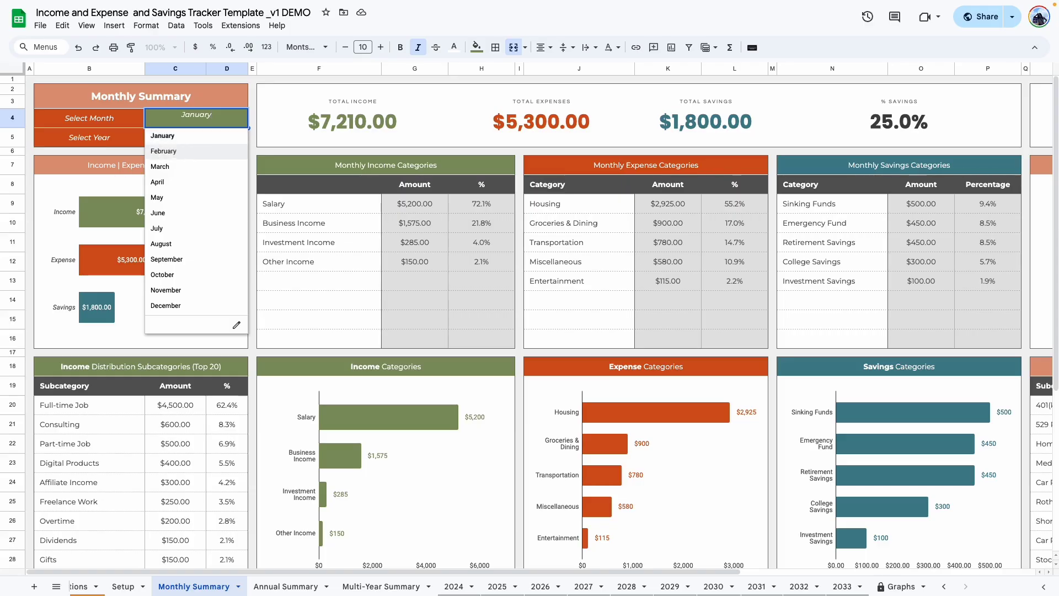
pyautogui.click(163, 150)
pyautogui.click(242, 119)
pyautogui.click(194, 173)
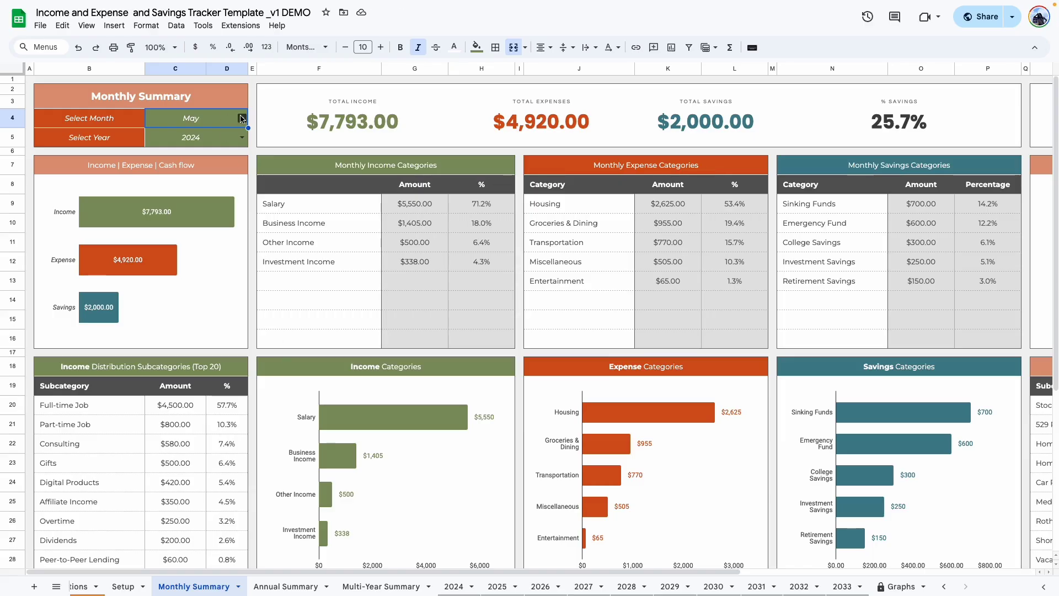
# - Set the Monthly Summary to the year 2033 and the month January
pyautogui.click(240, 139)
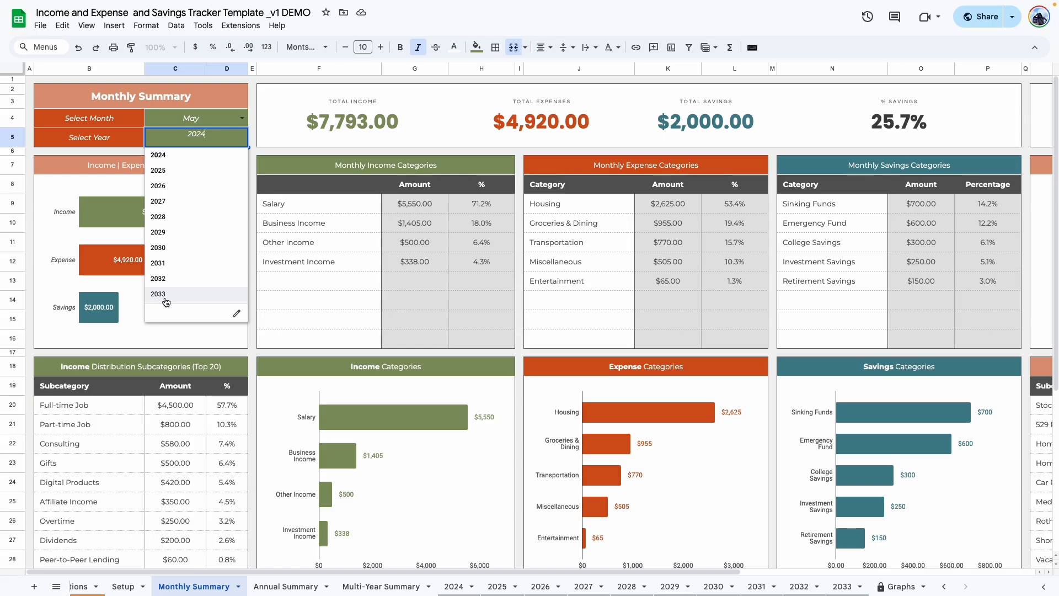
pyautogui.click(163, 298)
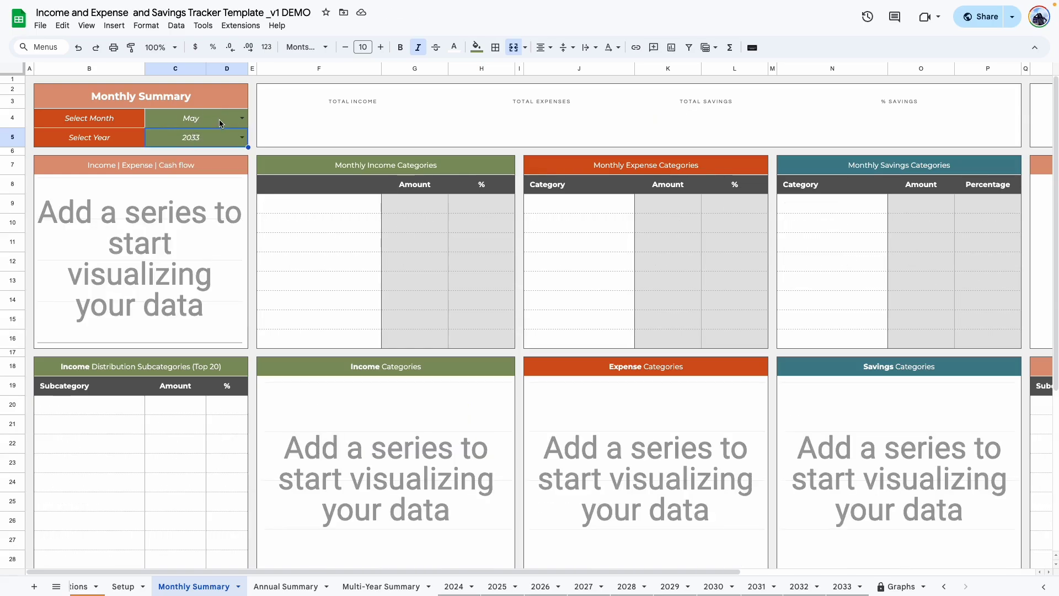
pyautogui.click(242, 118)
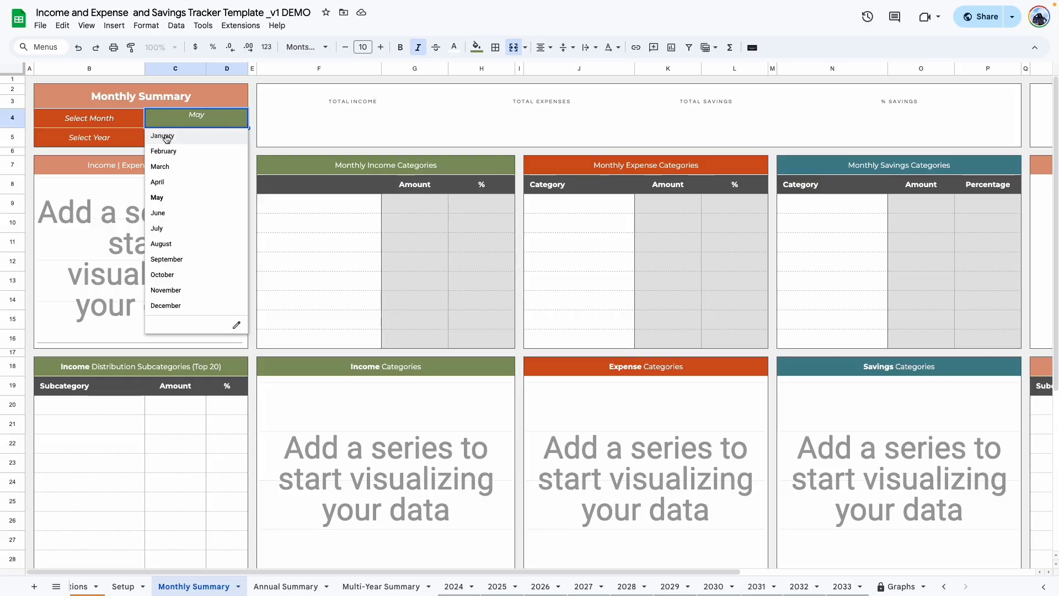
pyautogui.click(166, 138)
pyautogui.click(284, 242)
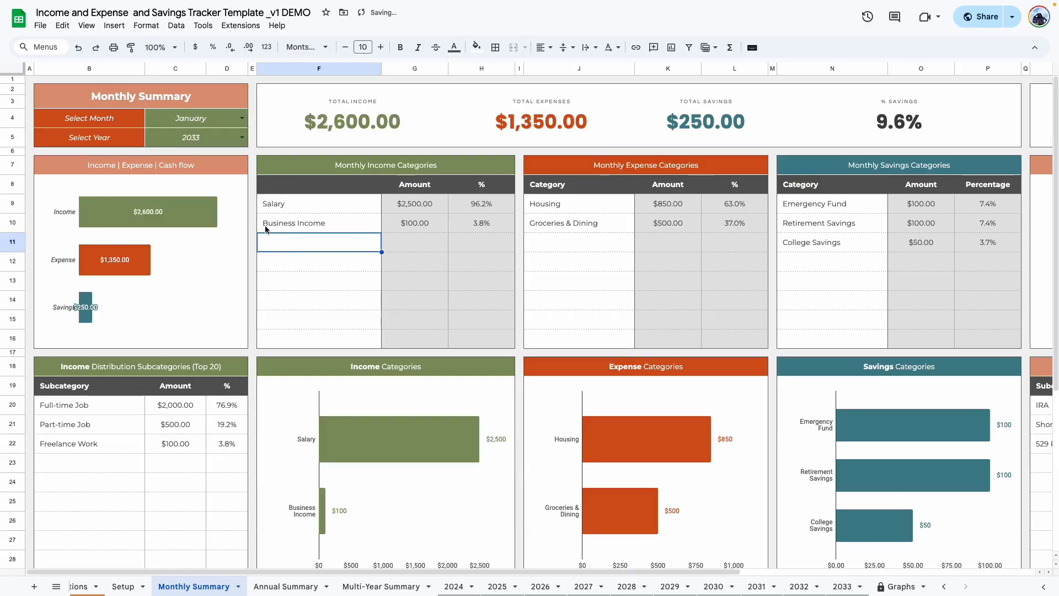
pyautogui.click(307, 282)
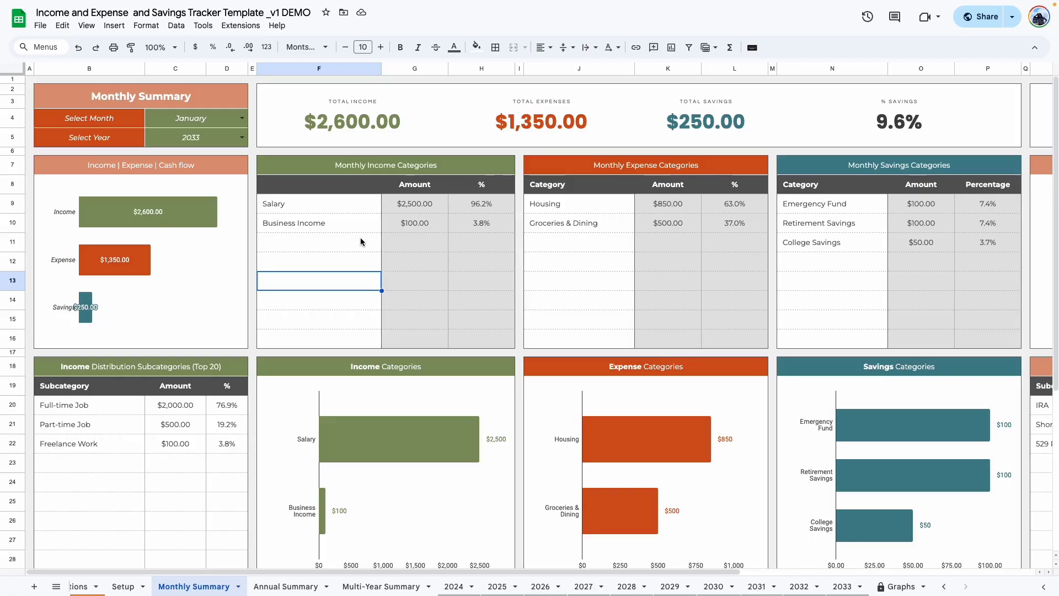
# - Review the January 2033 totals, the savings percentage and the yearly savings and expenses goals in the Monthly Summary
pyautogui.moveTo(353, 124); pyautogui.dragTo(803, 129)
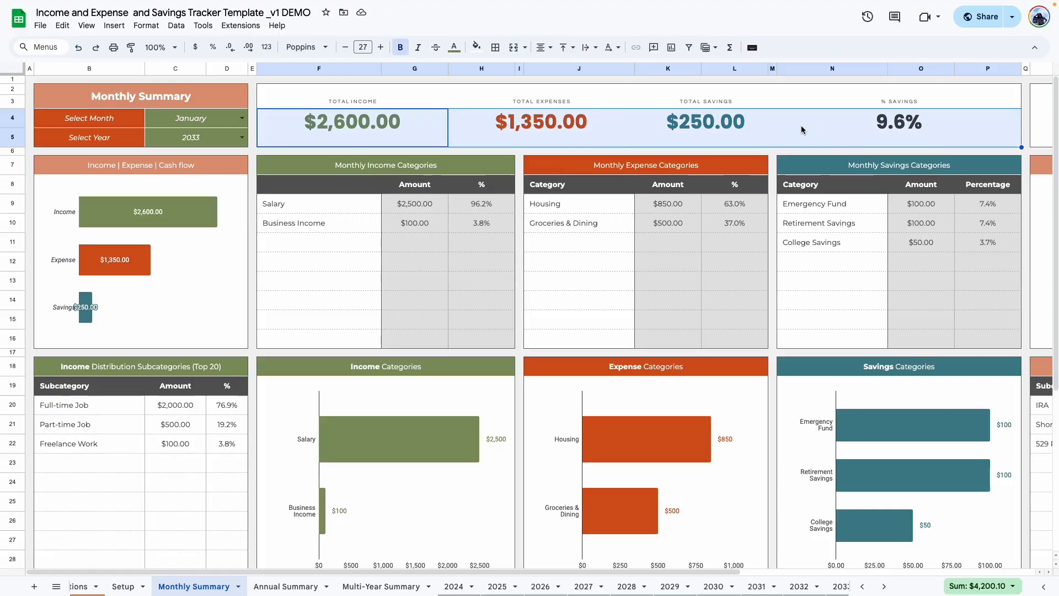
pyautogui.click(803, 128)
pyautogui.hscroll(5, 851, 574)
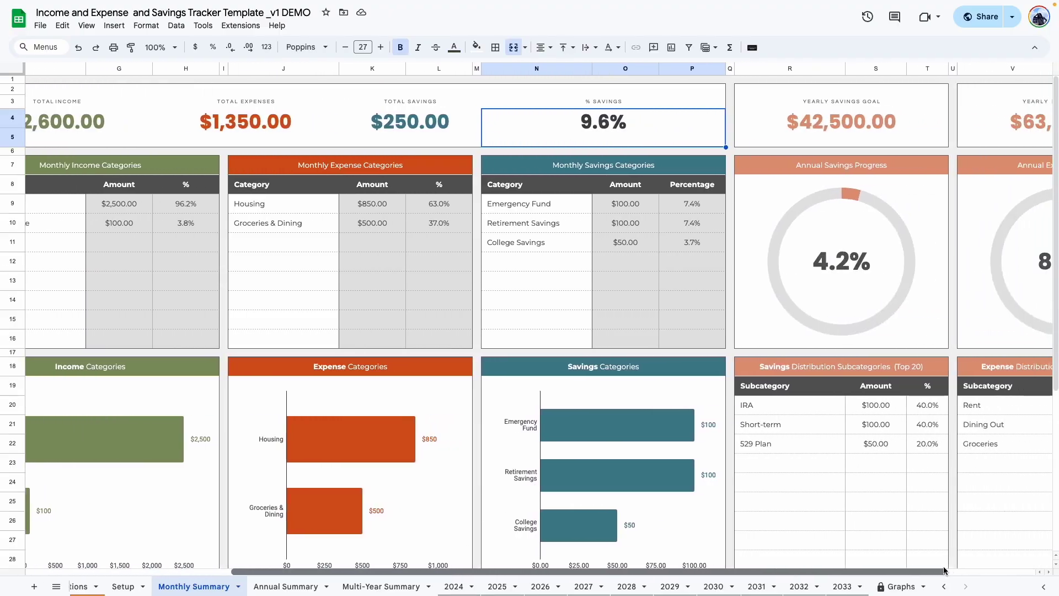
pyautogui.click(749, 135)
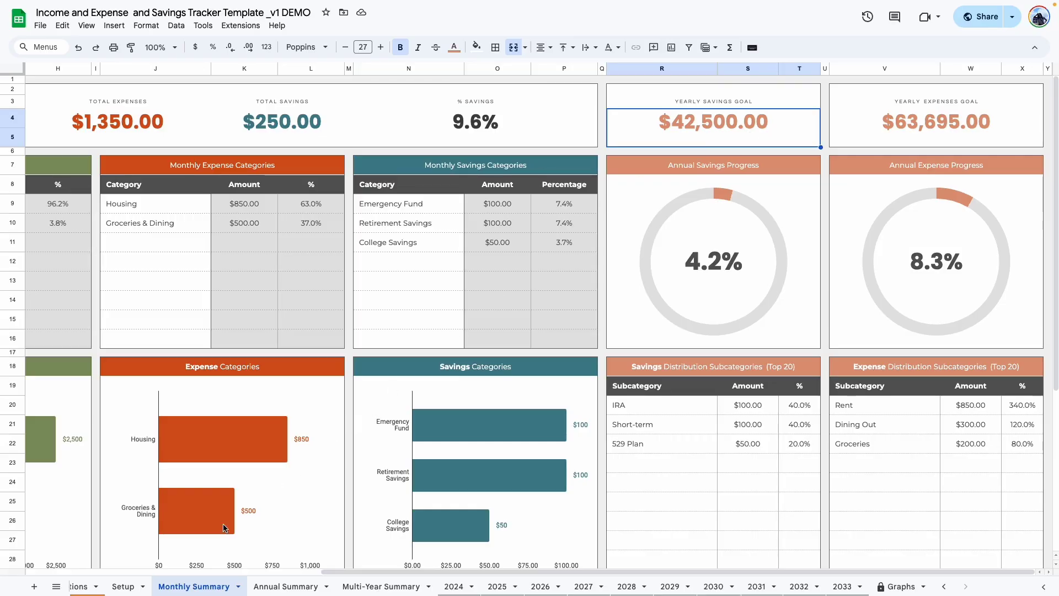
pyautogui.click(947, 128)
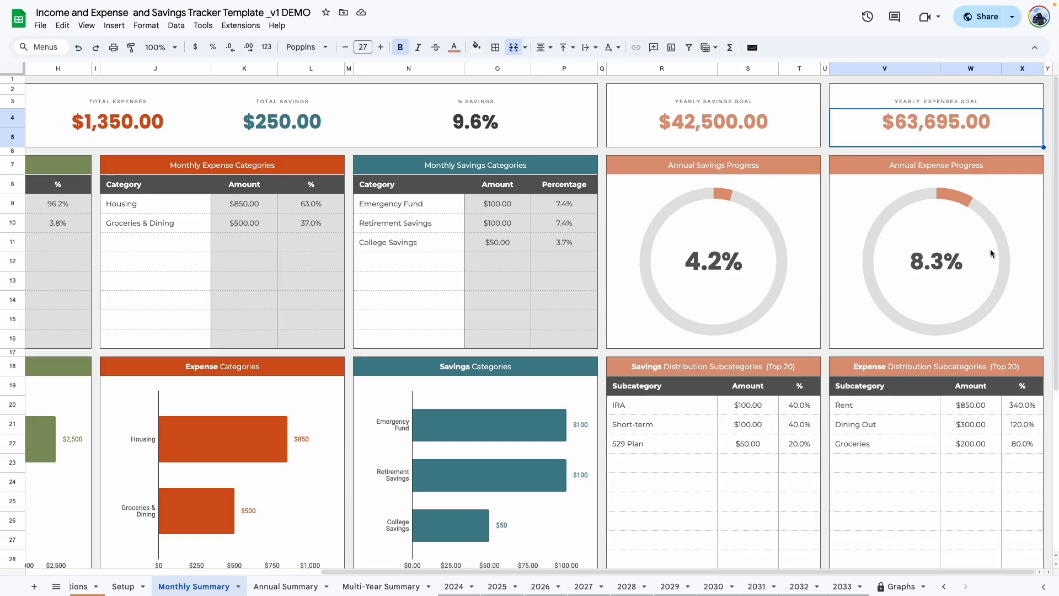
pyautogui.hscroll(-8, 933, 182)
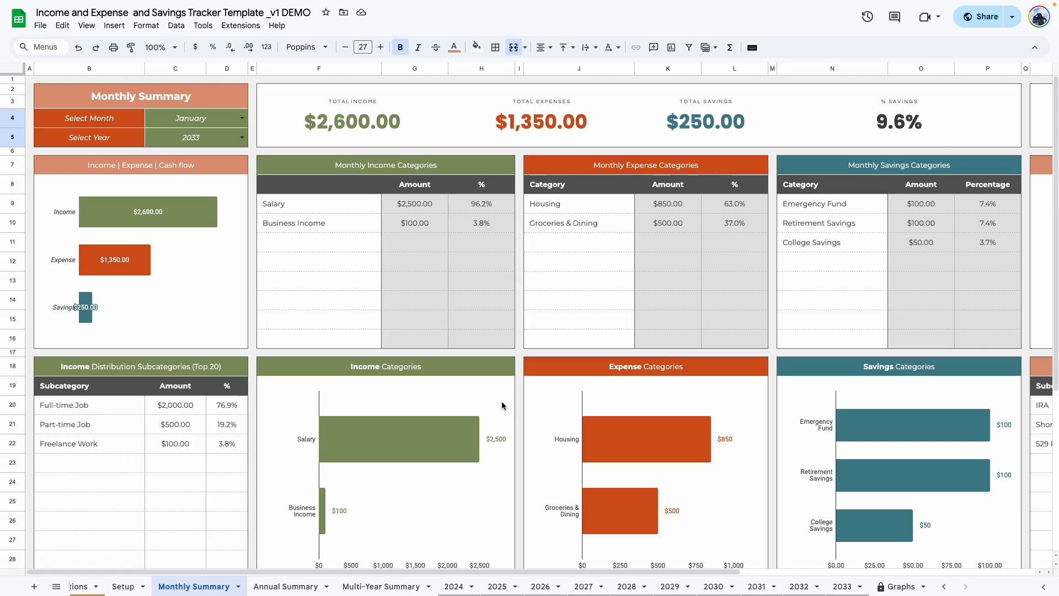
# - Examine the category bar charts, the subcategory pie charts and the Top 20 distribution tables of the Monthly Summary
pyautogui.scroll(-2, 502, 403)
pyautogui.scroll(-2, 502, 402)
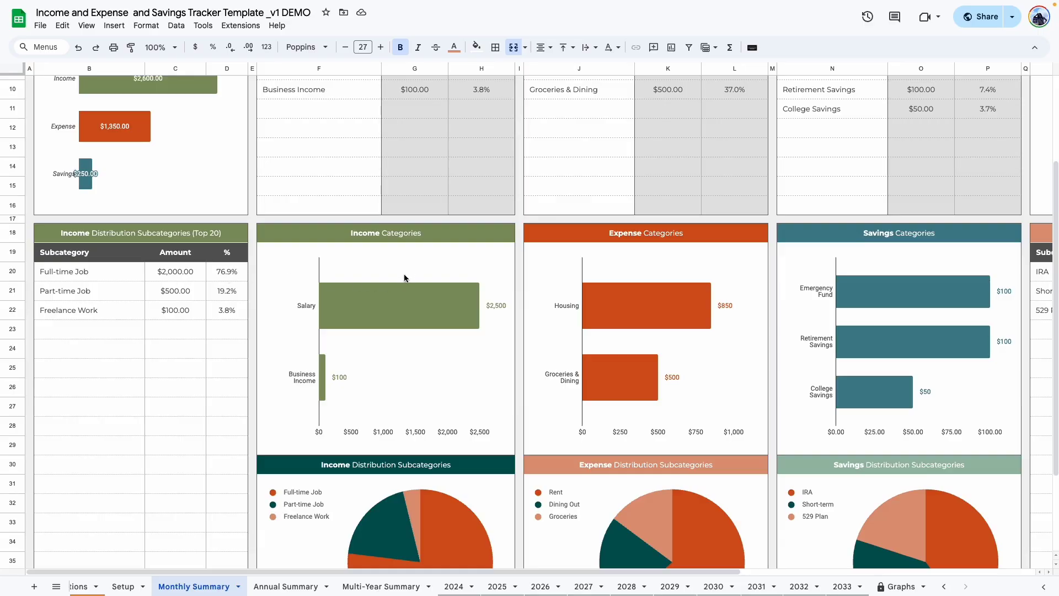
pyautogui.scroll(-1, 431, 342)
pyautogui.moveTo(560, 572); pyautogui.dragTo(855, 572)
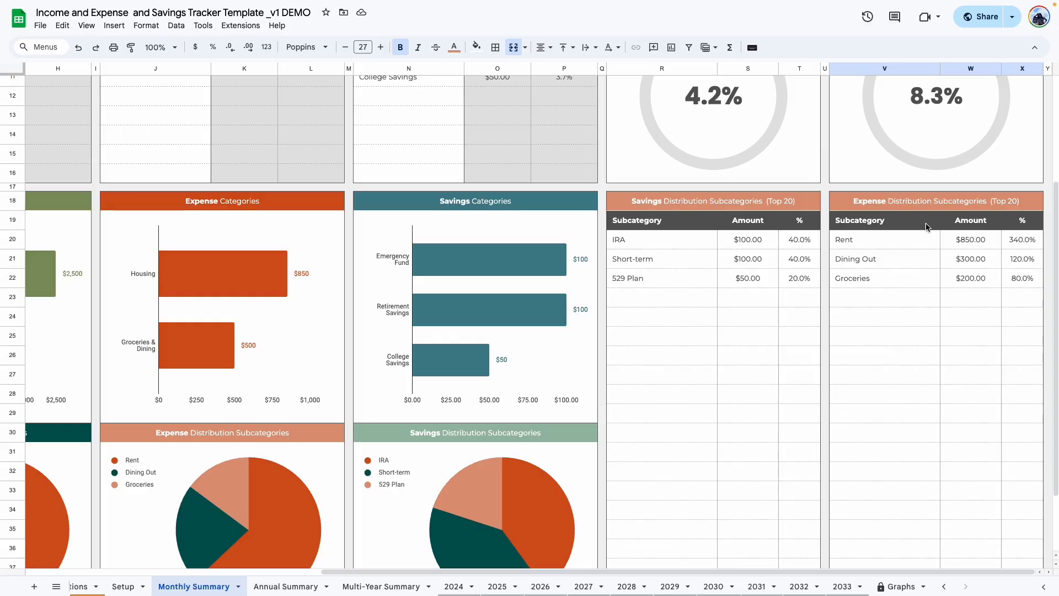
pyautogui.moveTo(665, 573); pyautogui.dragTo(446, 560)
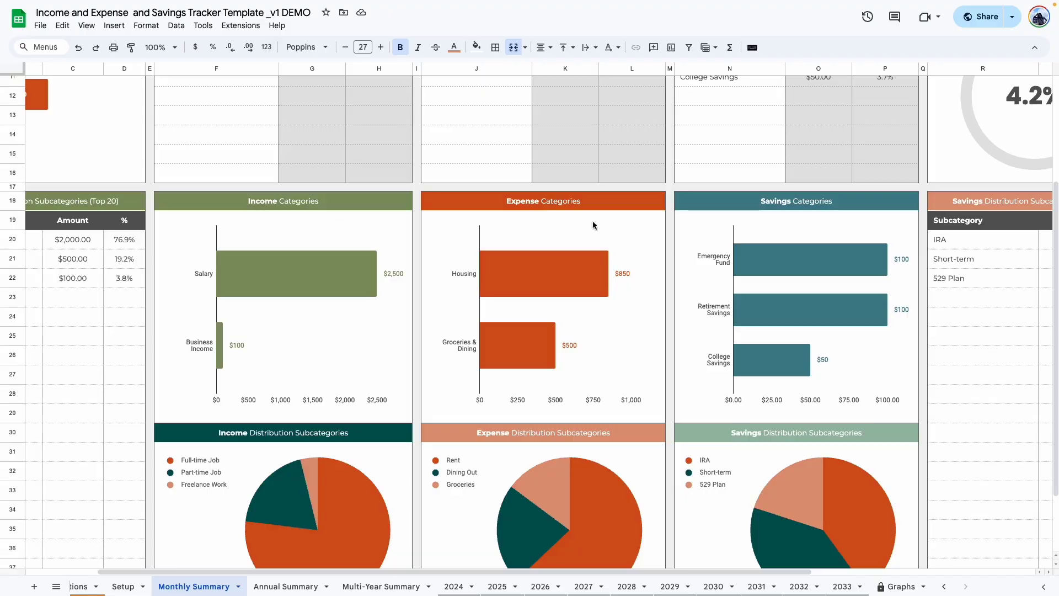
pyautogui.scroll(-3, 266, 373)
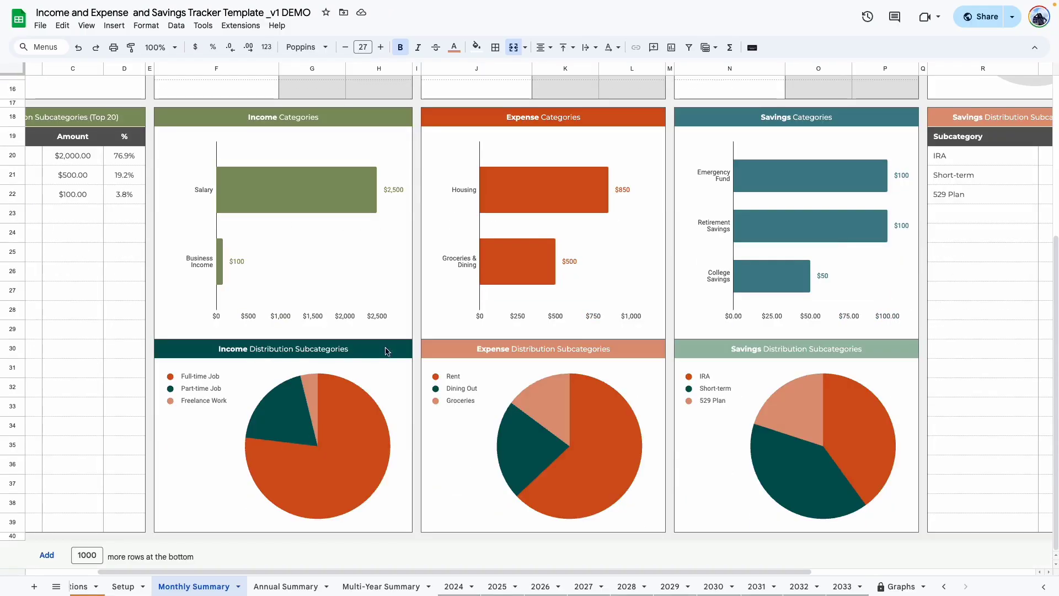
pyautogui.scroll(3, 416, 375)
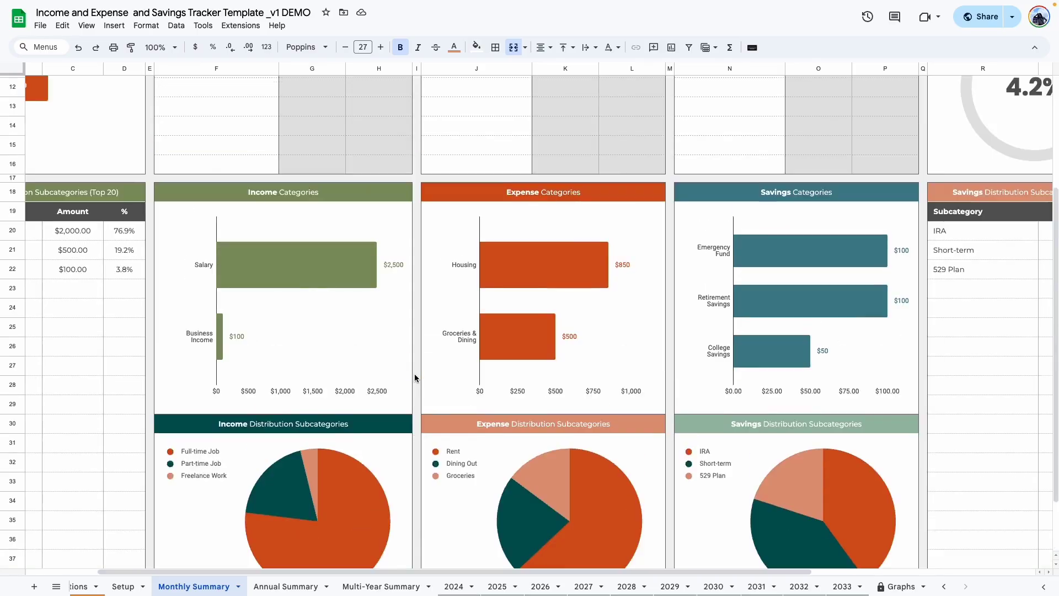
pyautogui.scroll(-3, 743, 309)
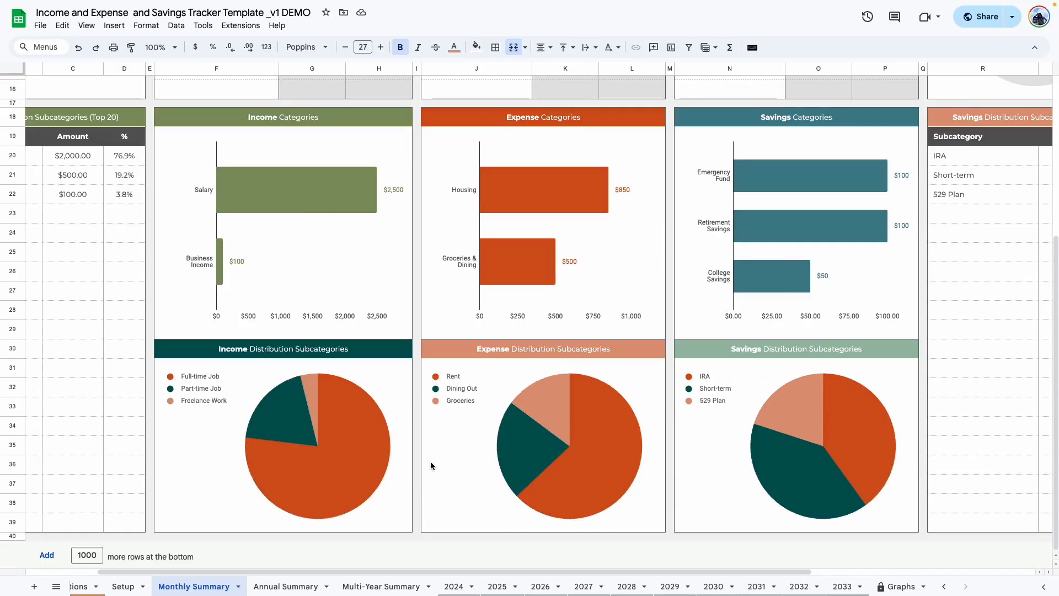
pyautogui.scroll(5, 672, 453)
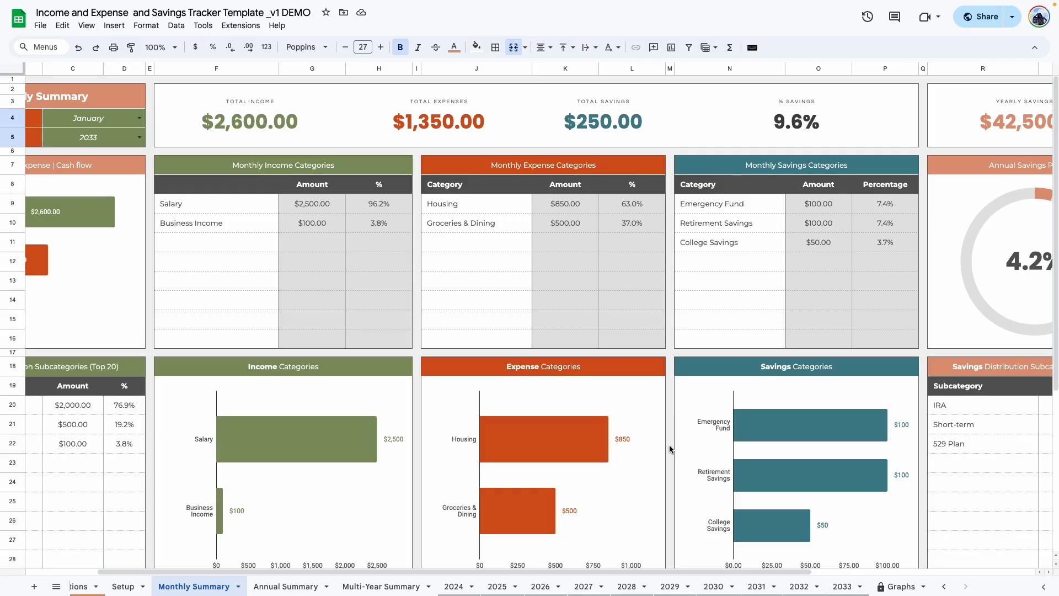
# - Show the Annual Summary for 2033 and examine its category breakdowns and monthly income and expense charts
pyautogui.click(291, 584)
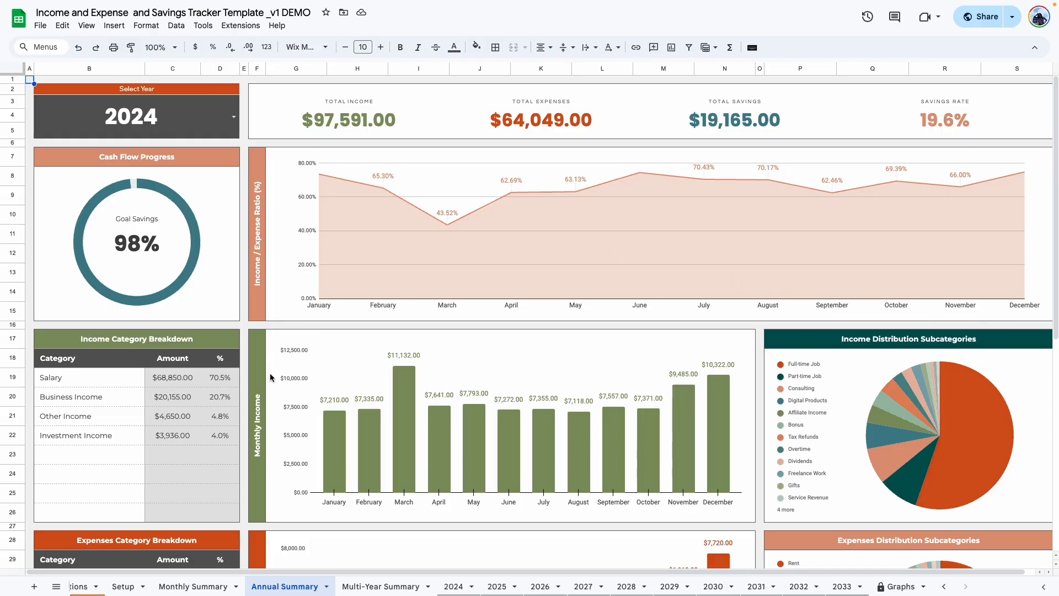
pyautogui.click(234, 117)
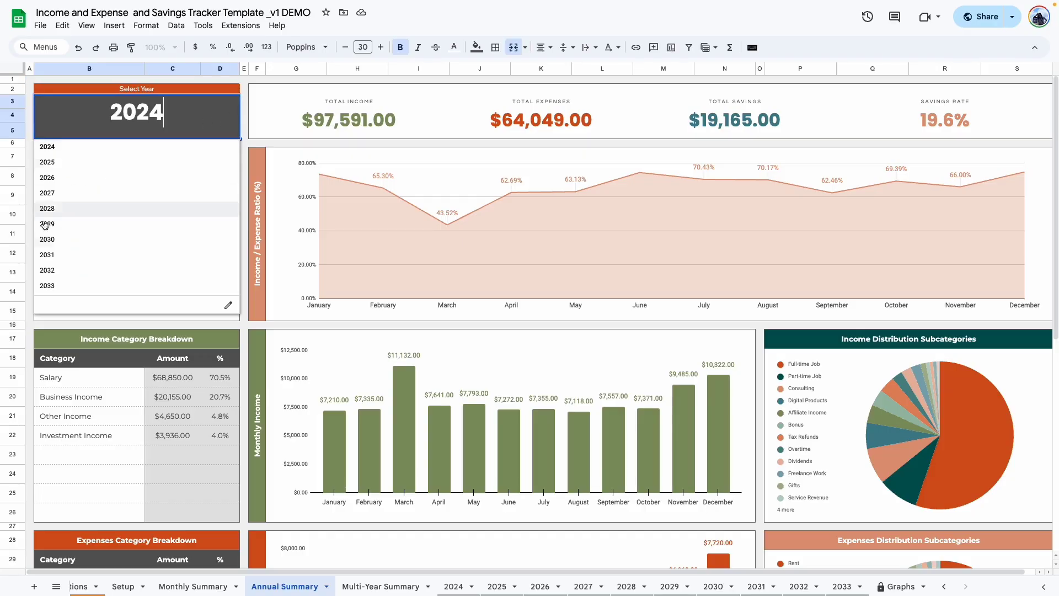
pyautogui.click(48, 286)
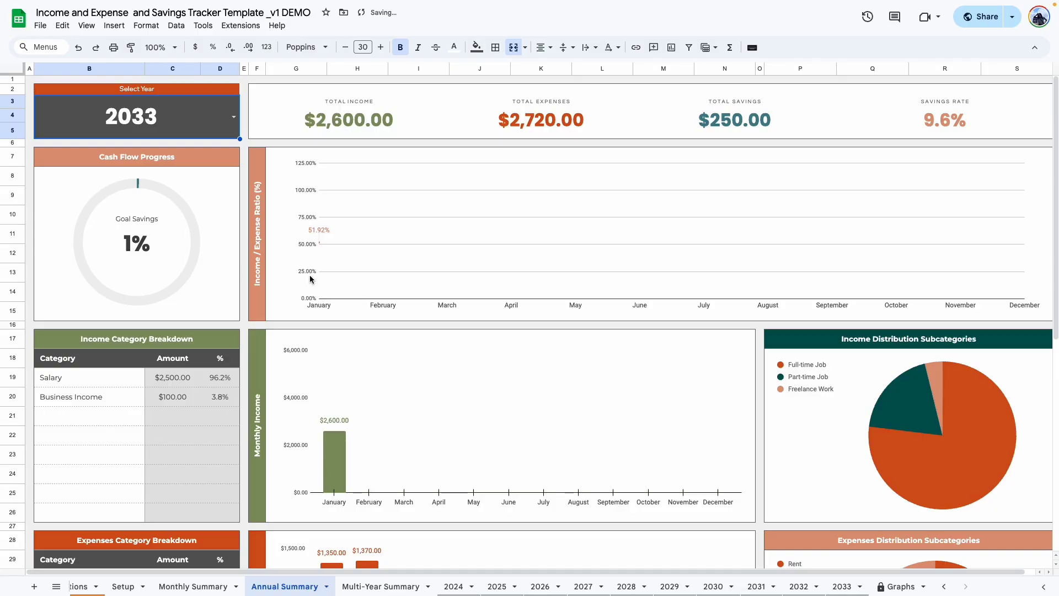
pyautogui.scroll(-3, 310, 279)
pyautogui.scroll(3, 310, 282)
pyautogui.scroll(-5, 321, 244)
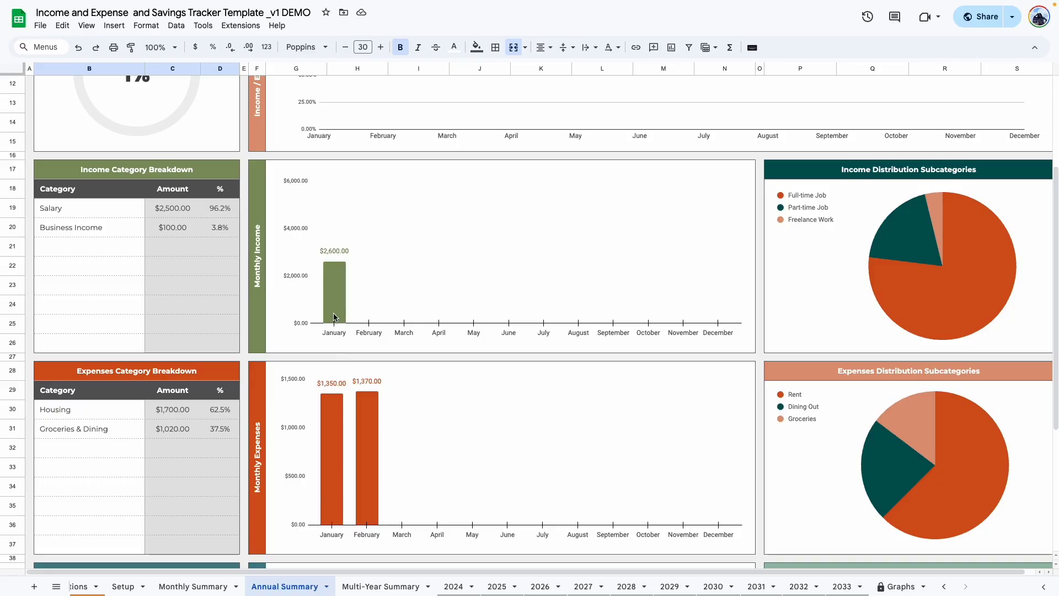
pyautogui.scroll(-6, 334, 463)
pyautogui.scroll(10, 336, 440)
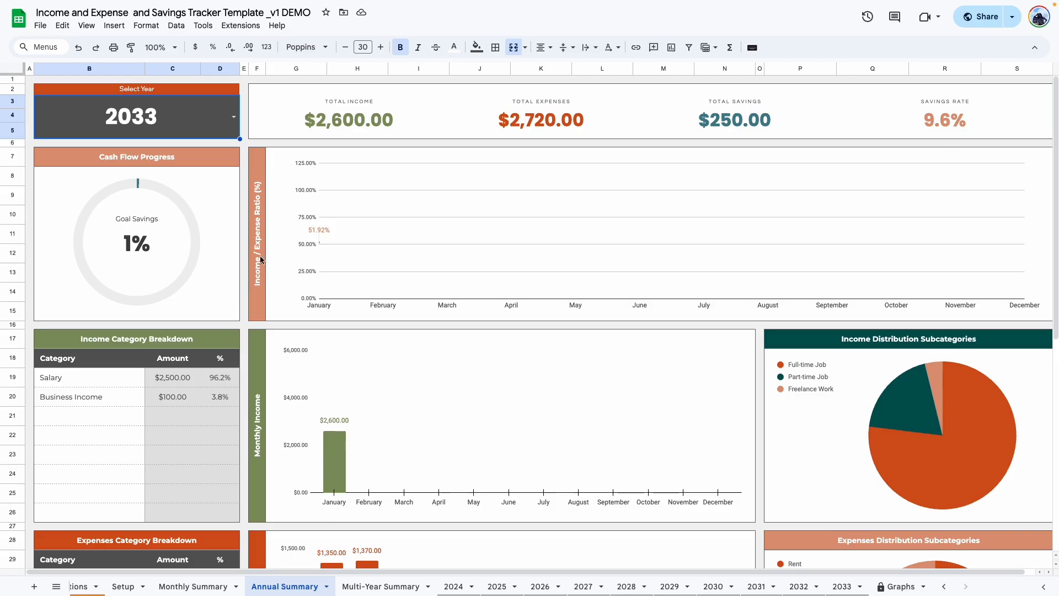
# - Switch the Annual Summary to 2024 and examine its category breakdowns, monthly bar charts and subcategory distribution pie charts
pyautogui.click(234, 117)
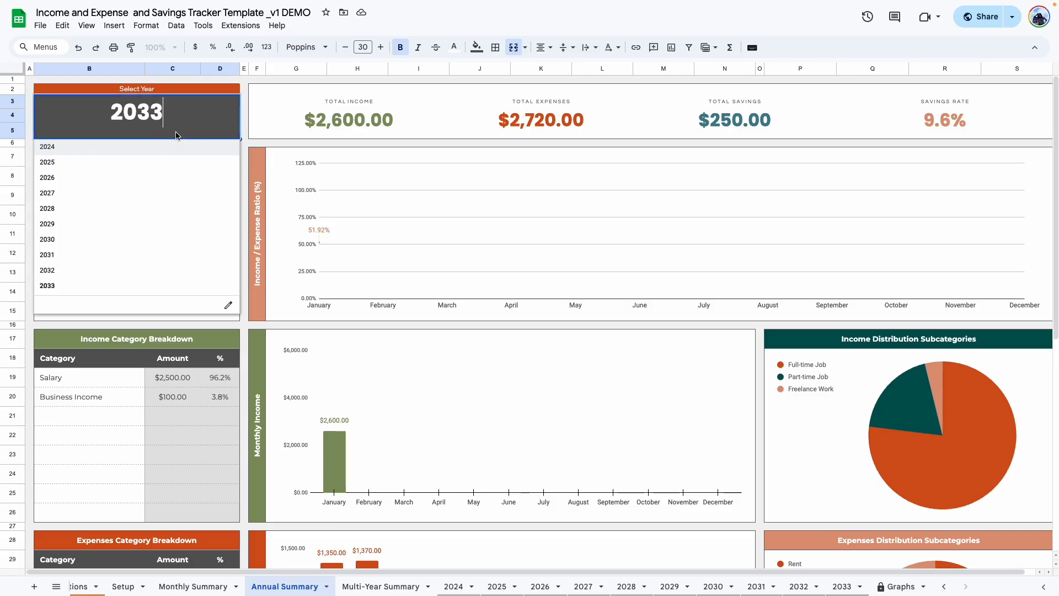
pyautogui.click(86, 148)
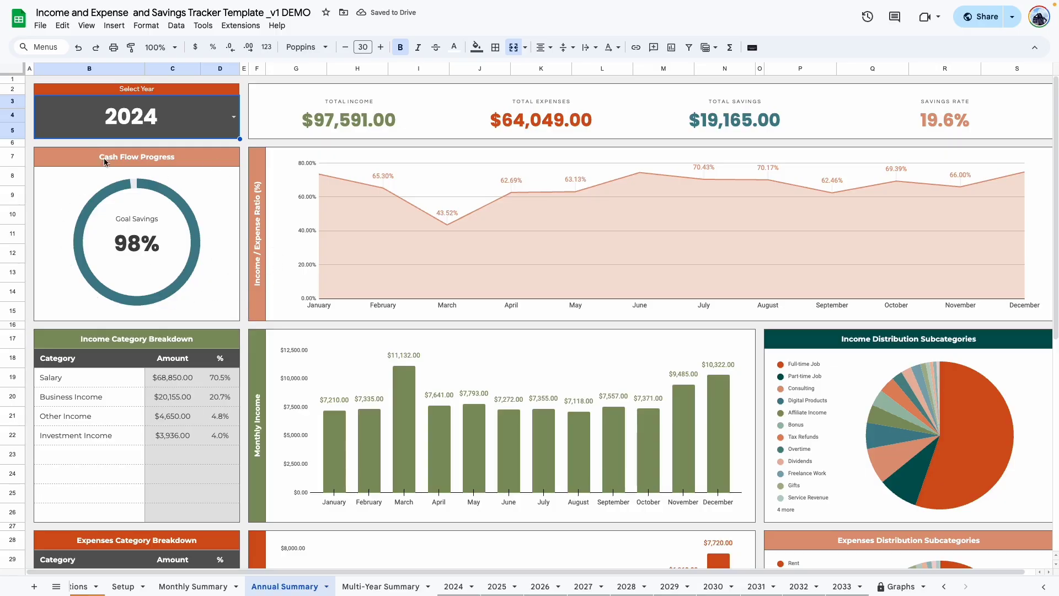
pyautogui.scroll(-2, 171, 241)
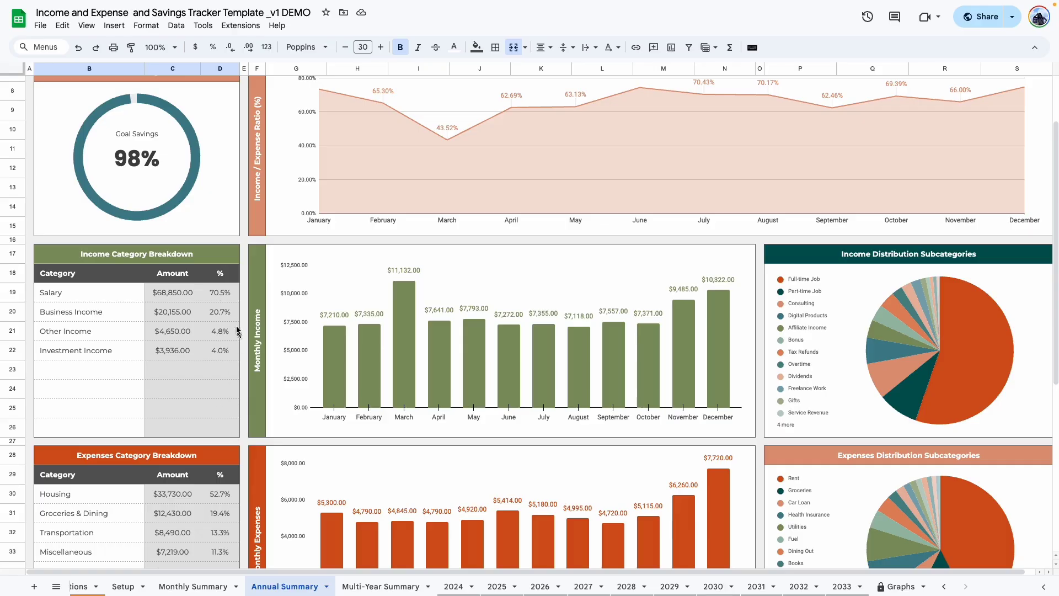
pyautogui.scroll(-3, 219, 333)
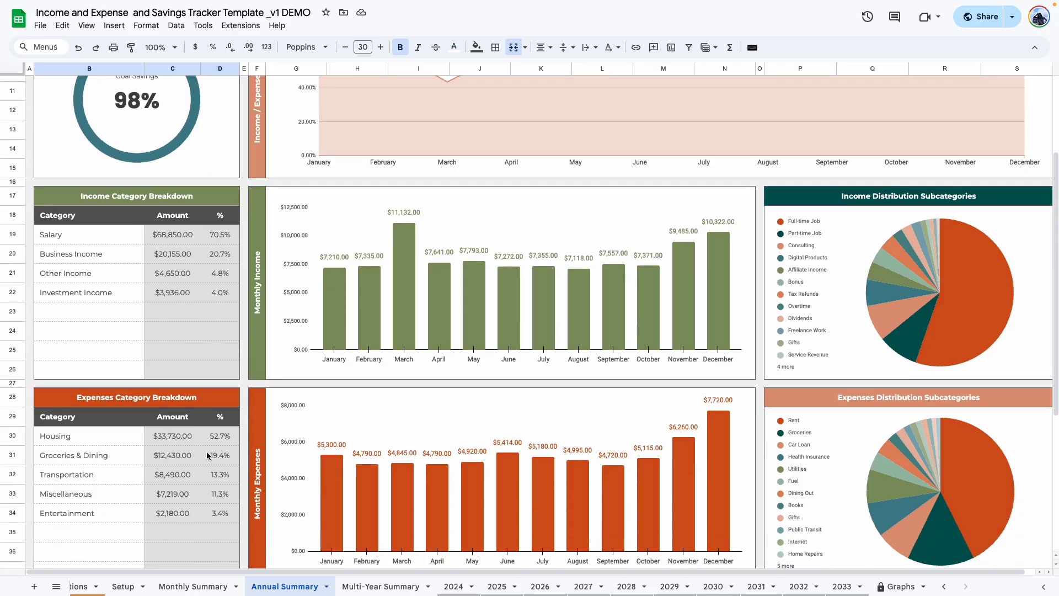
pyautogui.scroll(-10, 206, 455)
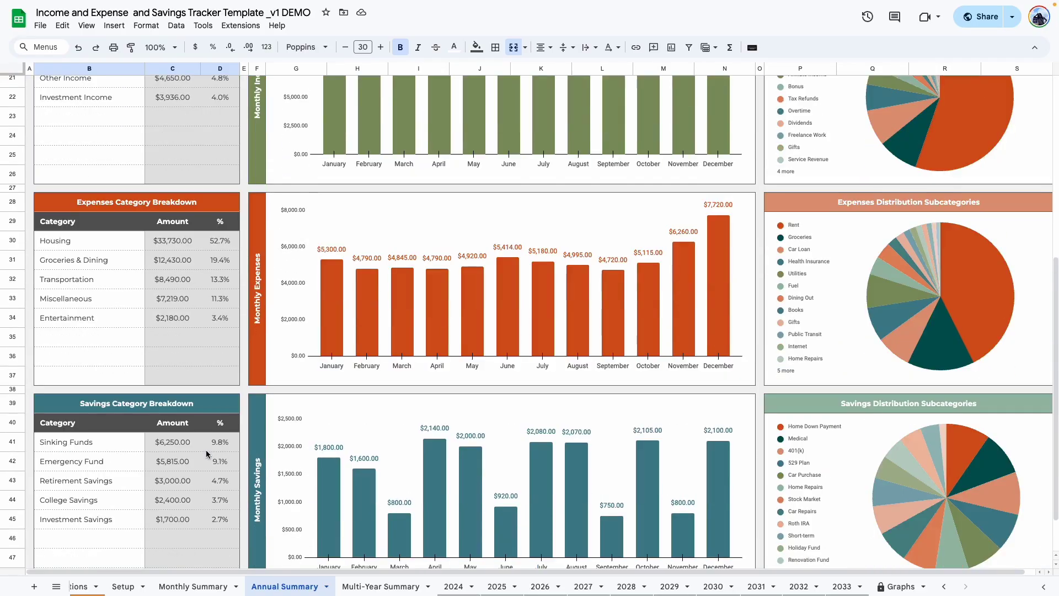
pyautogui.scroll(11, 206, 455)
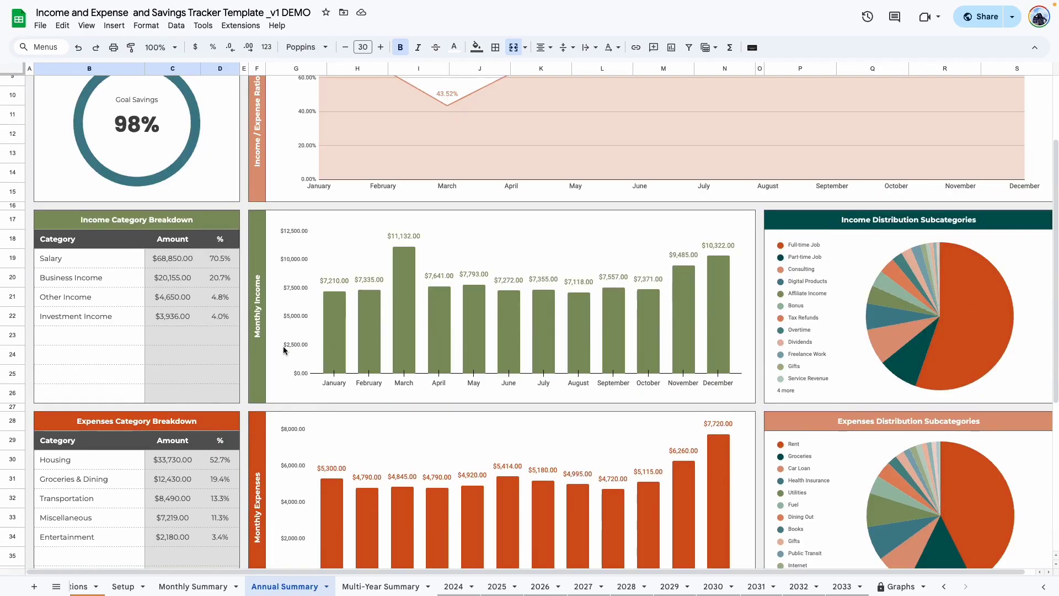
pyautogui.scroll(-7, 420, 424)
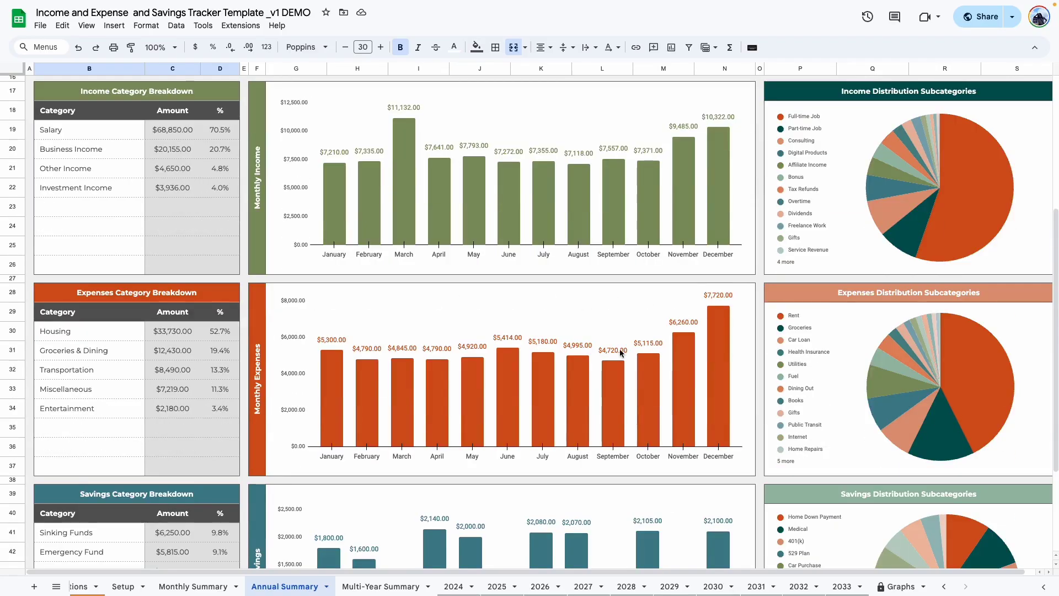
pyautogui.scroll(1, 319, 299)
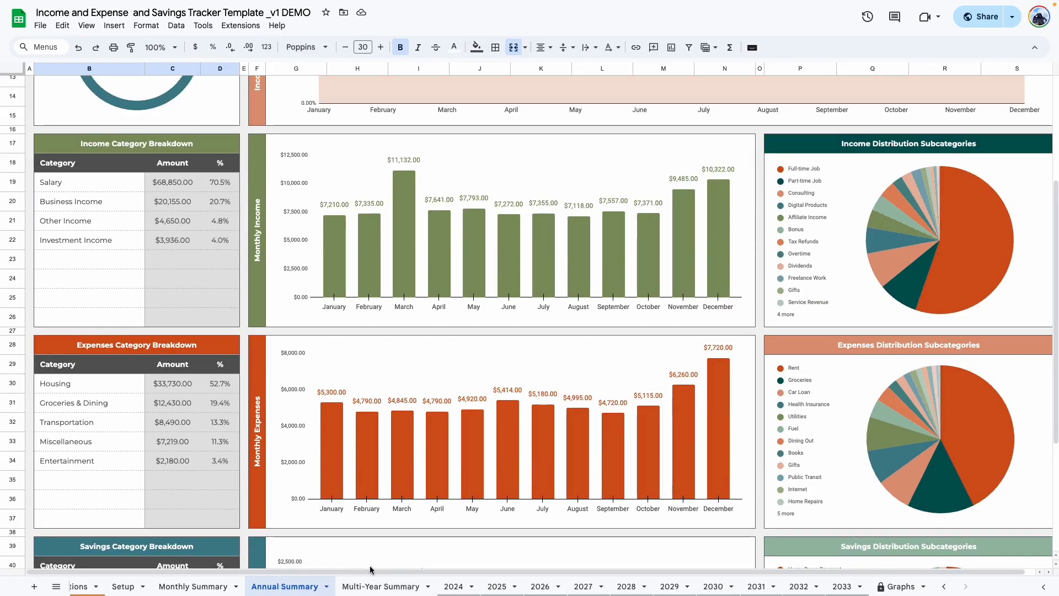
pyautogui.hscroll(1, 387, 571)
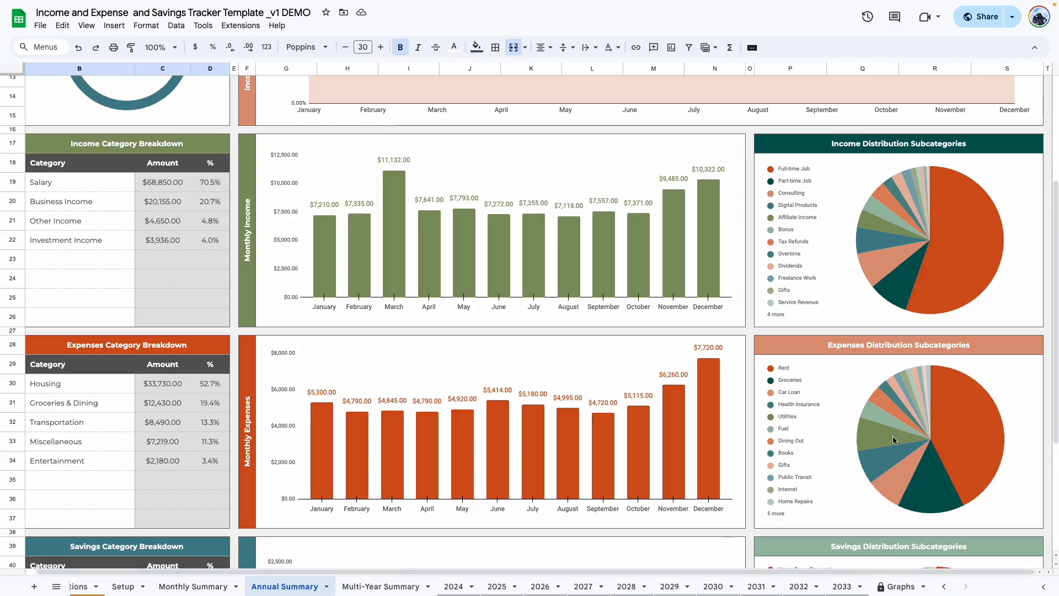
pyautogui.scroll(-5, 873, 353)
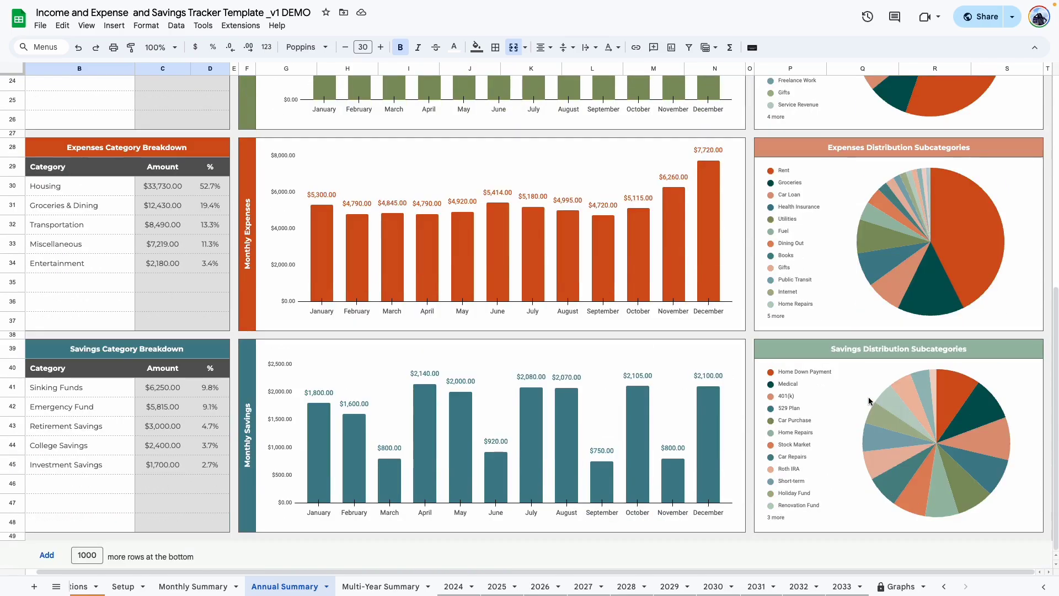
pyautogui.scroll(9, 591, 330)
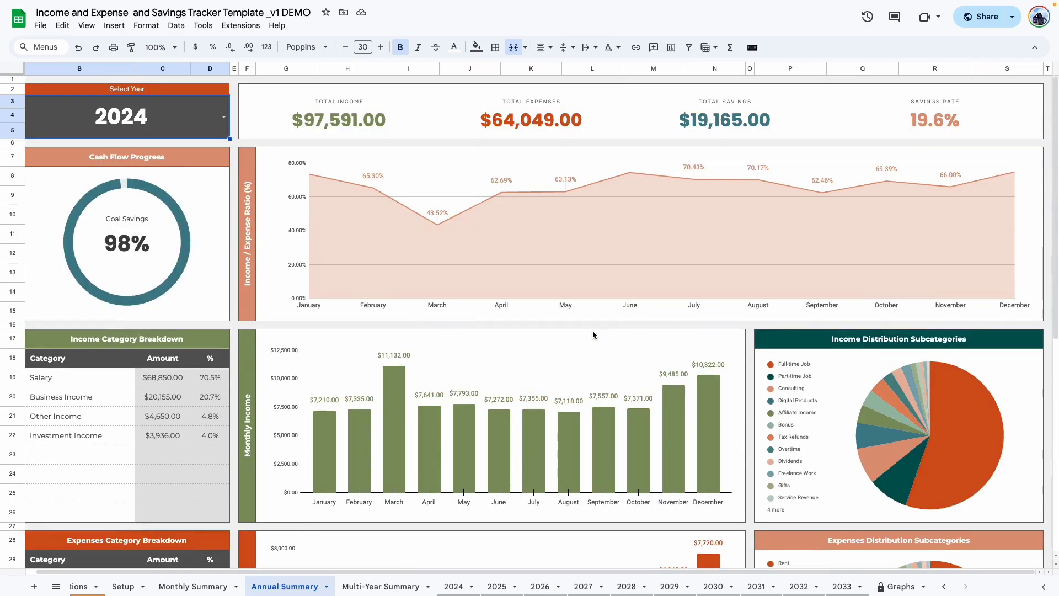
# - Open the Multi-Year Summary and review total income, total expenses, total savings, savings rate and average annual savings
pyautogui.click(379, 590)
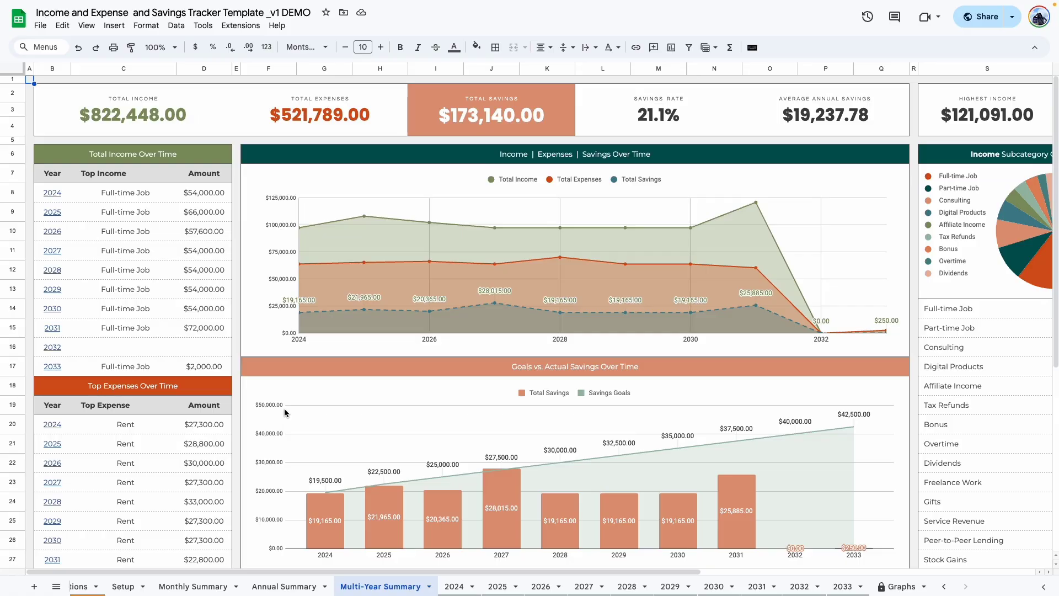
pyautogui.click(108, 115)
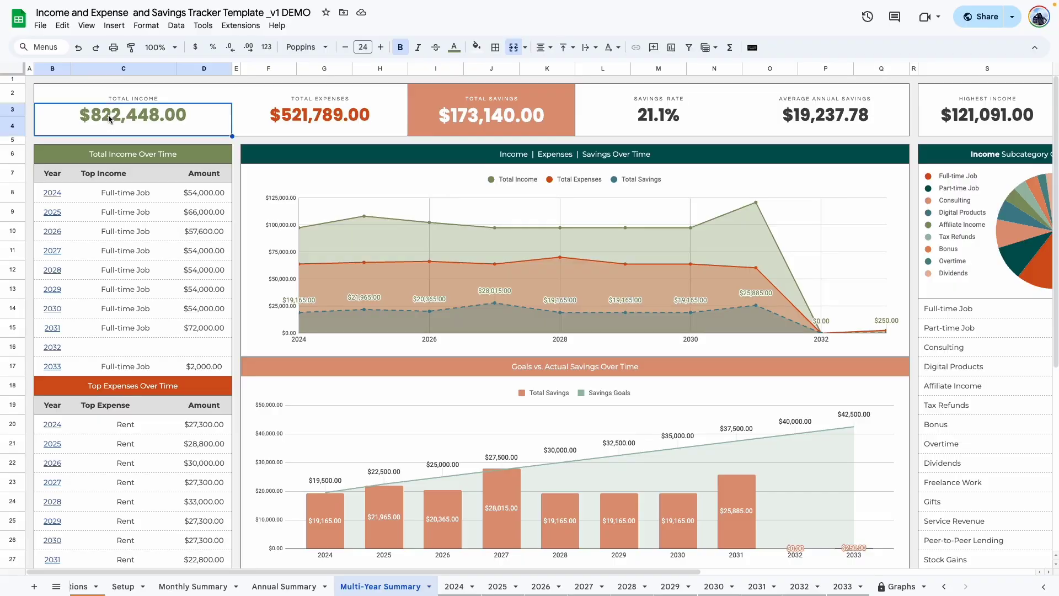
pyautogui.click(341, 116)
pyautogui.click(460, 116)
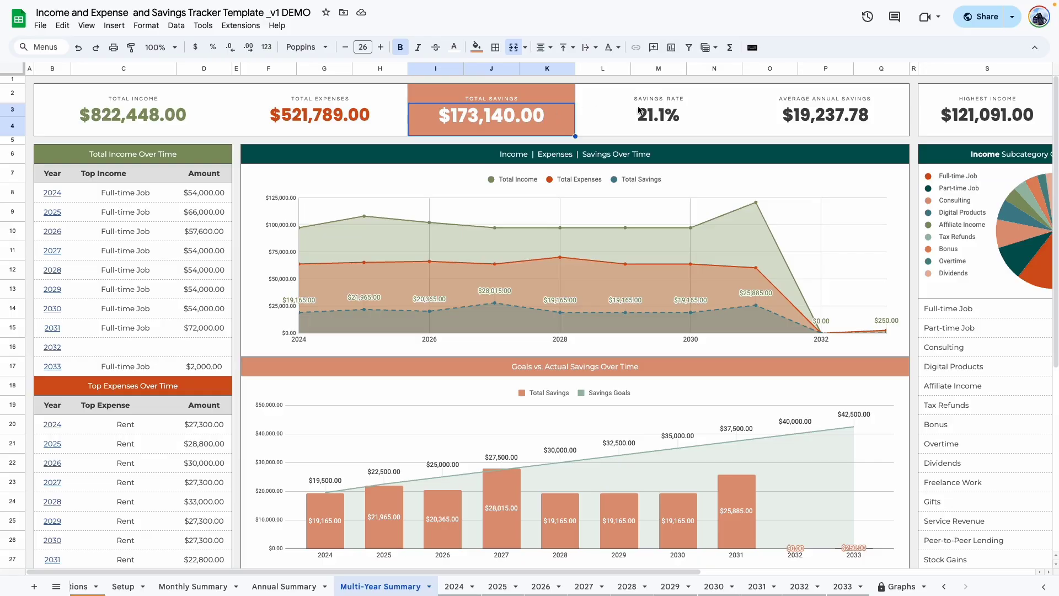
pyautogui.click(660, 115)
pyautogui.click(839, 127)
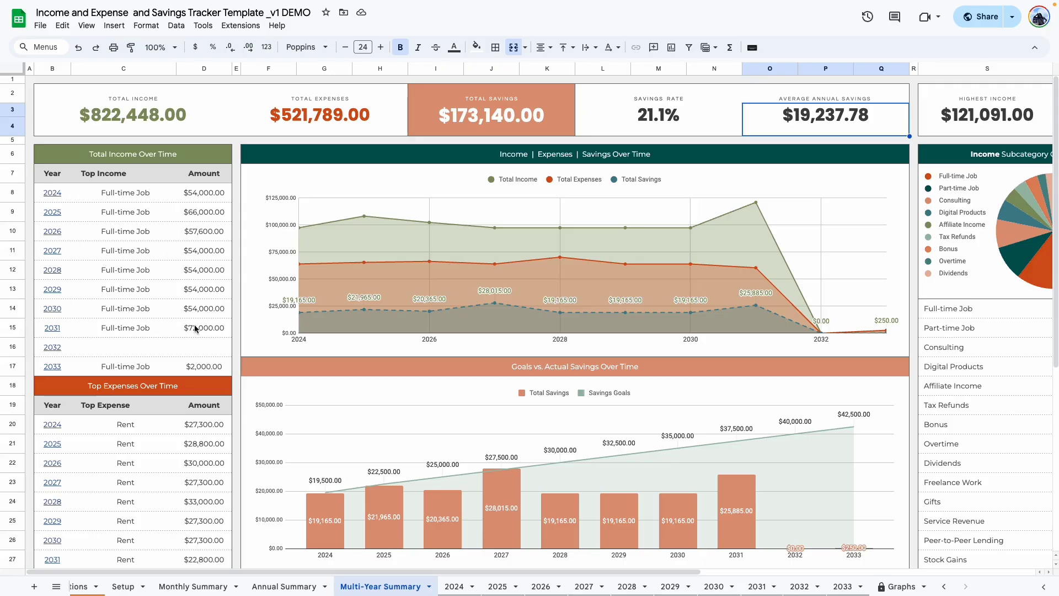
# - Examine the yearly tables of top income, top expenses and top savings over time in the Multi-Year Summary
pyautogui.scroll(-3, 220, 281)
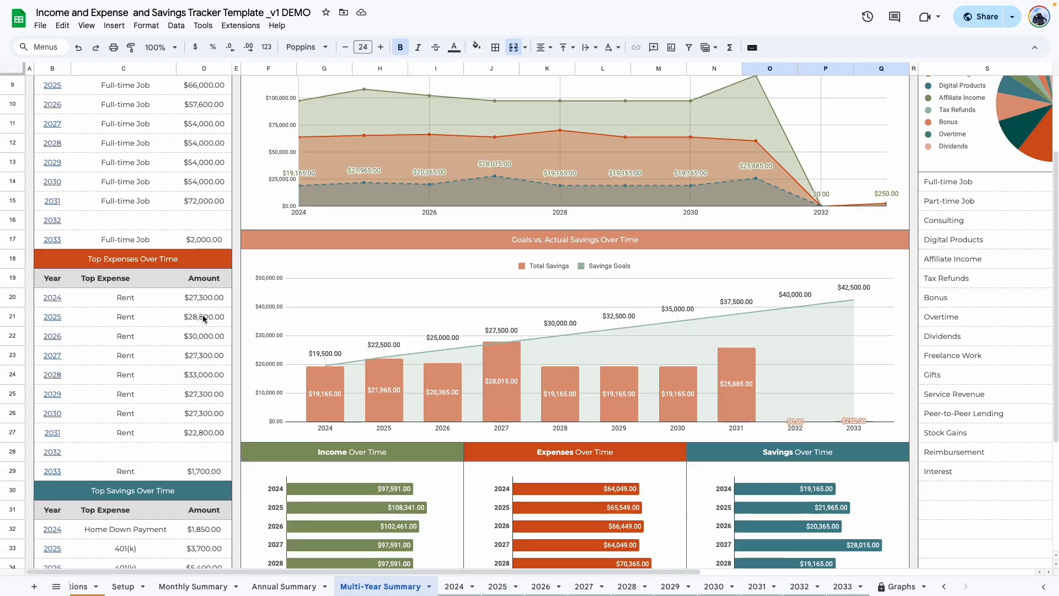
pyautogui.scroll(-2, 203, 317)
pyautogui.scroll(-2, 203, 318)
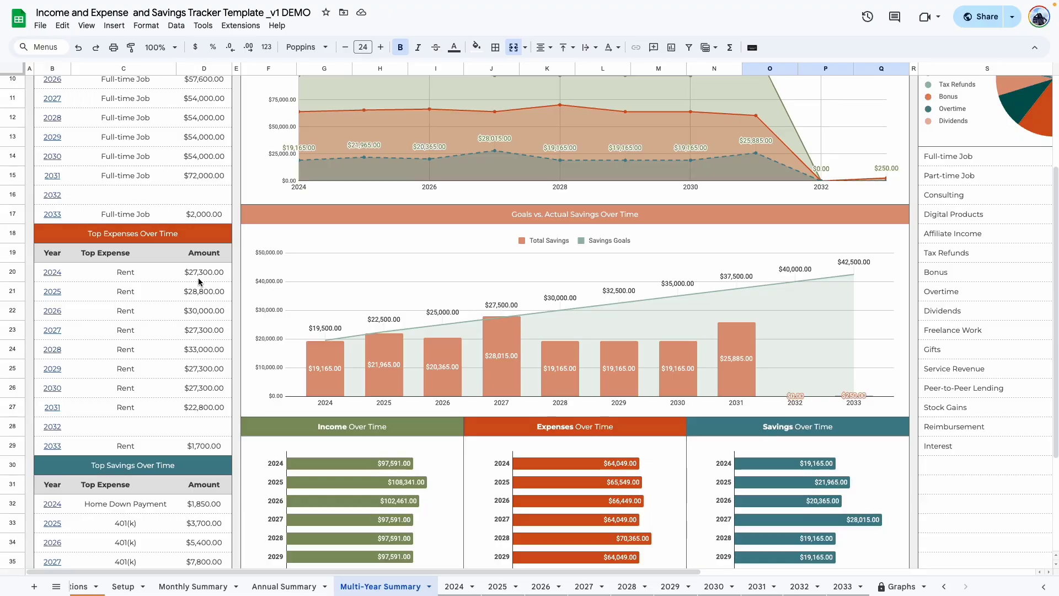
pyautogui.scroll(-3, 199, 282)
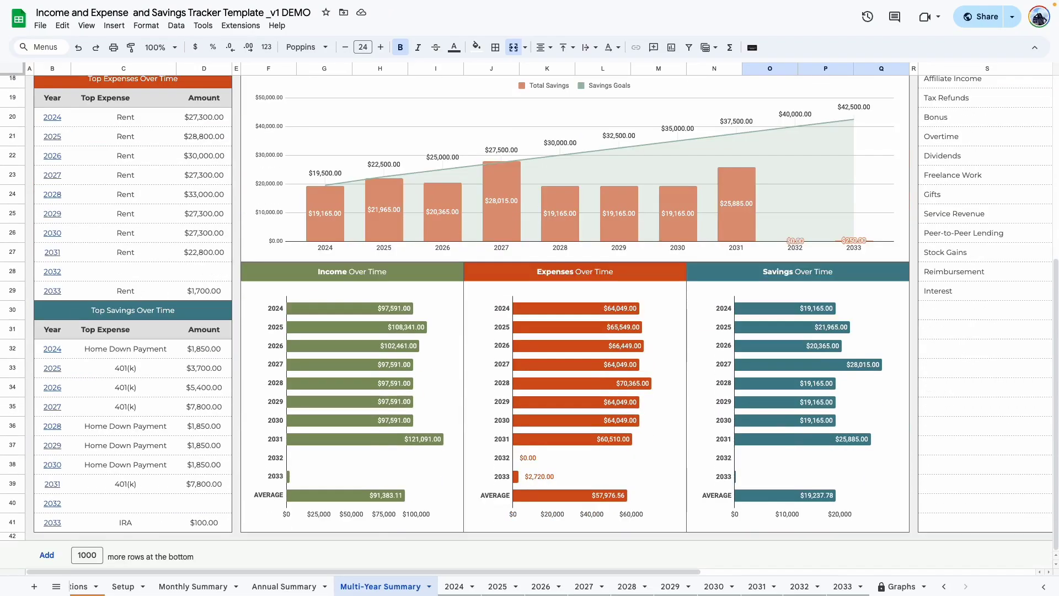
pyautogui.scroll(6, 349, 218)
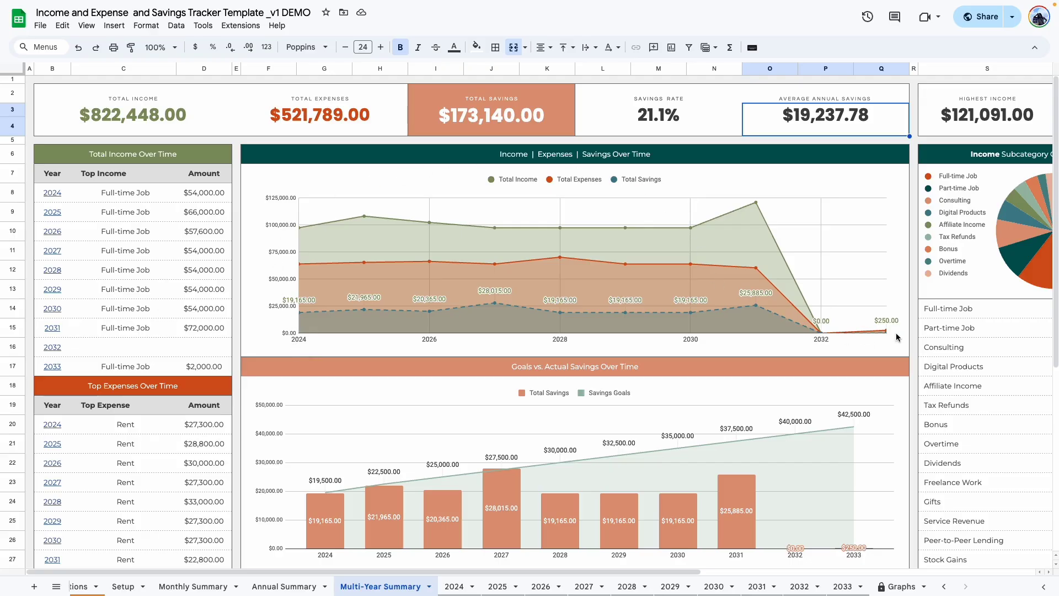
# - Review the Goals vs. Actual Savings chart and the income, expenses and savings over time bar charts
pyautogui.scroll(-3, 846, 310)
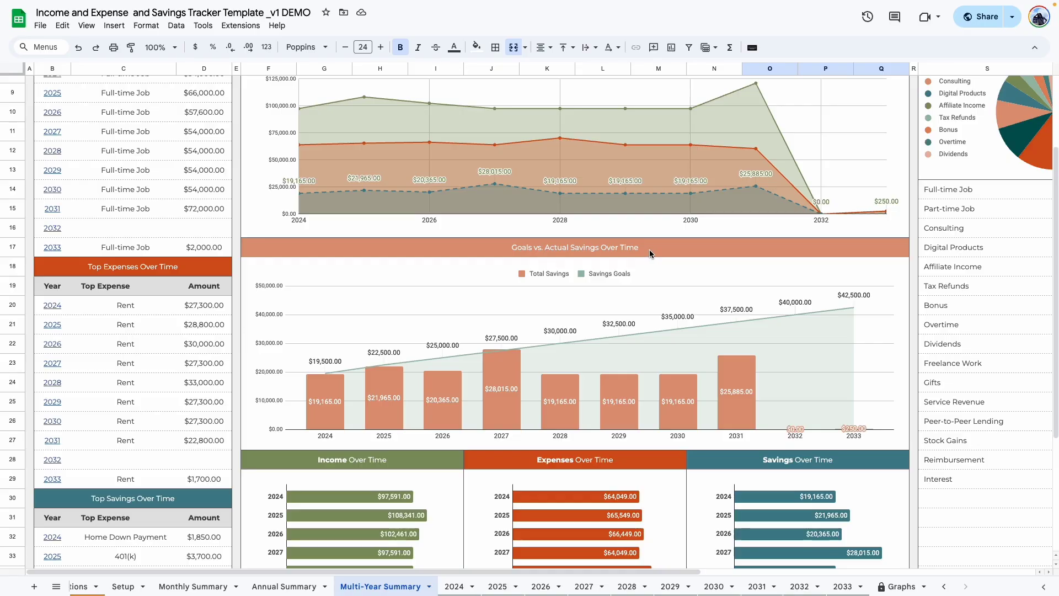
pyautogui.scroll(-1, 650, 254)
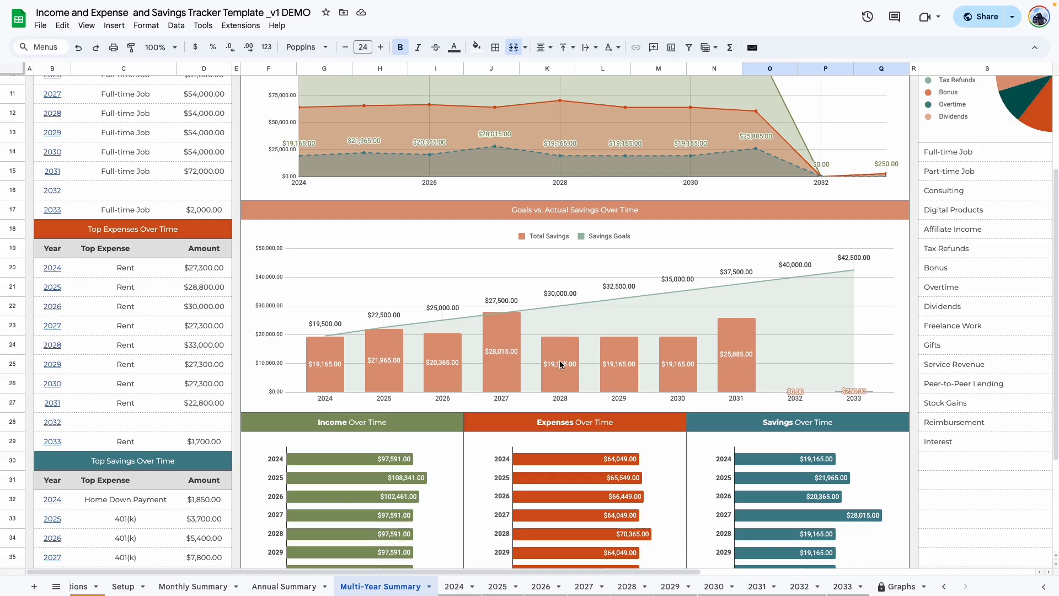
pyautogui.scroll(-3, 562, 365)
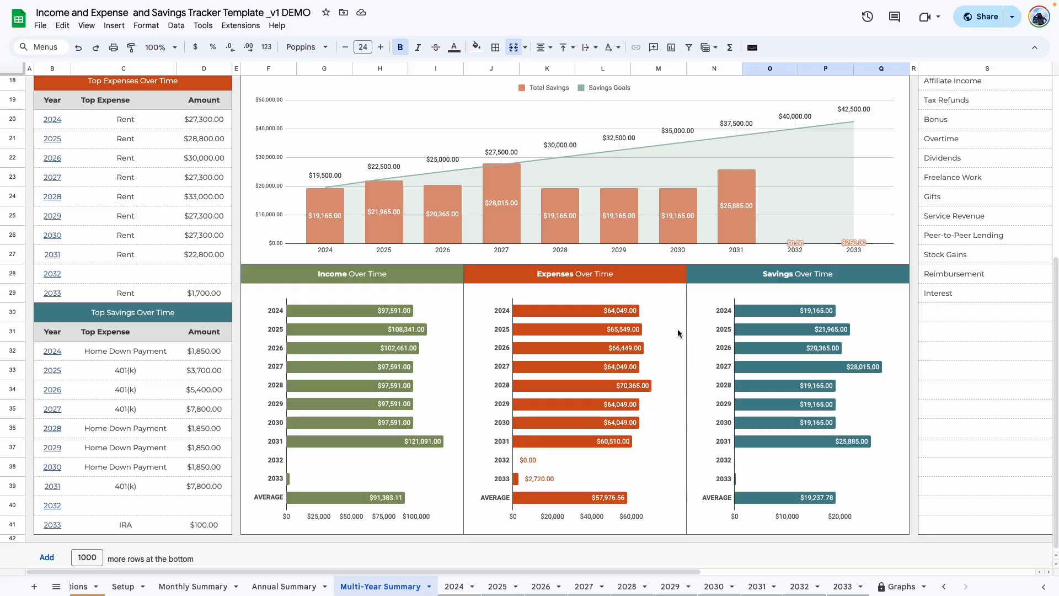
# - Review the highest income, highest expenses and highest savings figures with their years in the Multi-Year Summary
pyautogui.moveTo(579, 571); pyautogui.dragTo(865, 583)
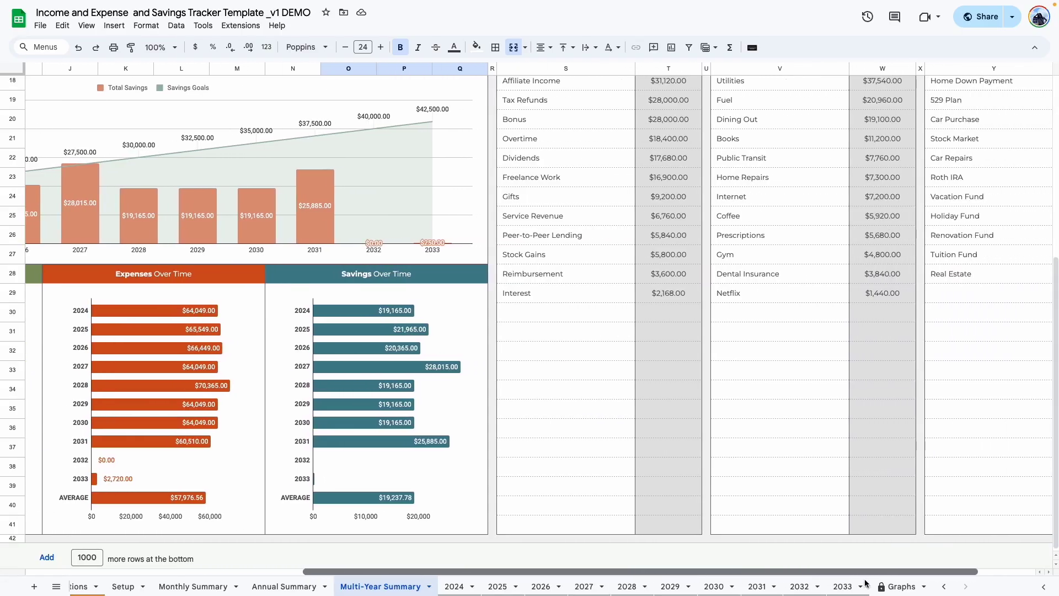
pyautogui.scroll(5, 756, 454)
pyautogui.hscroll(2, 756, 454)
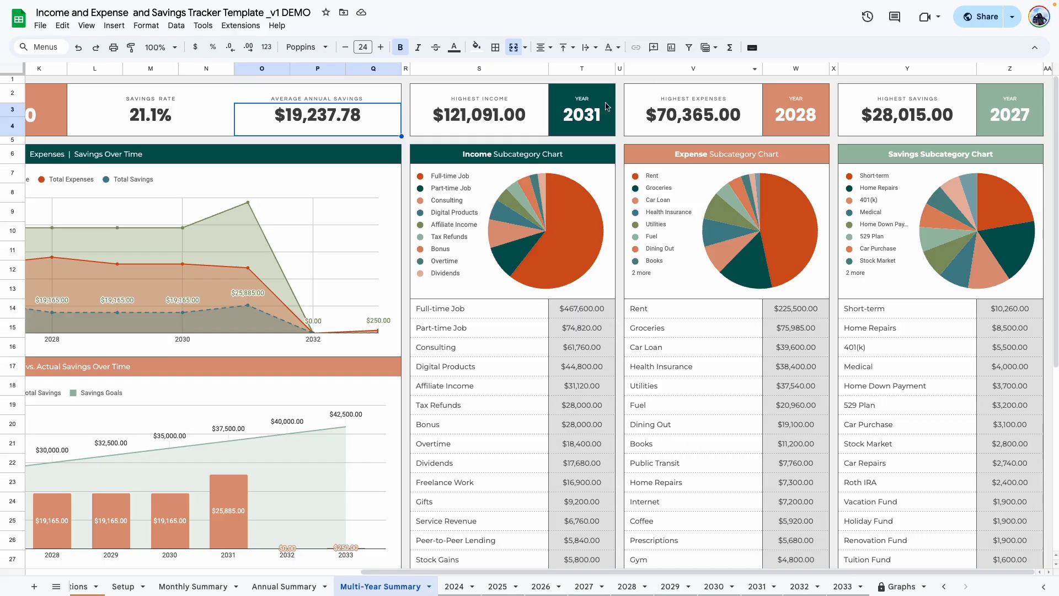
pyautogui.click(589, 124)
pyautogui.click(475, 108)
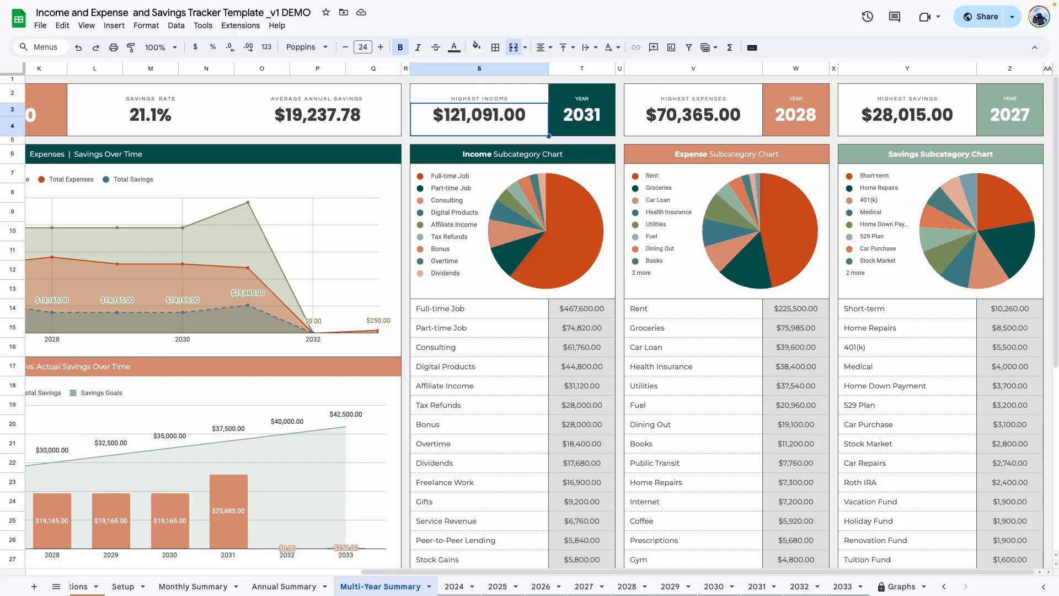
pyautogui.click(580, 118)
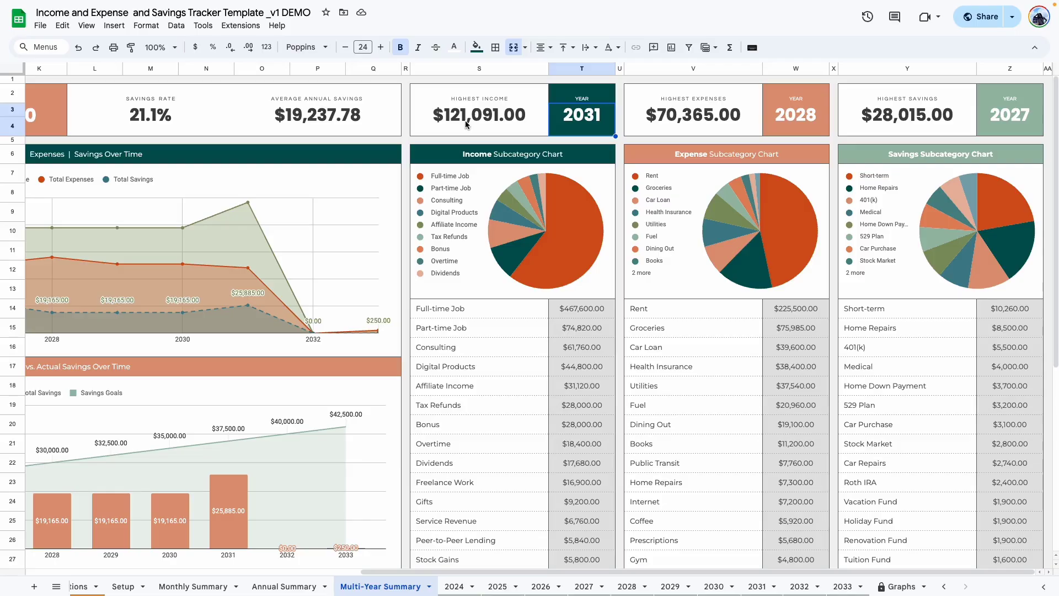
pyautogui.click(797, 115)
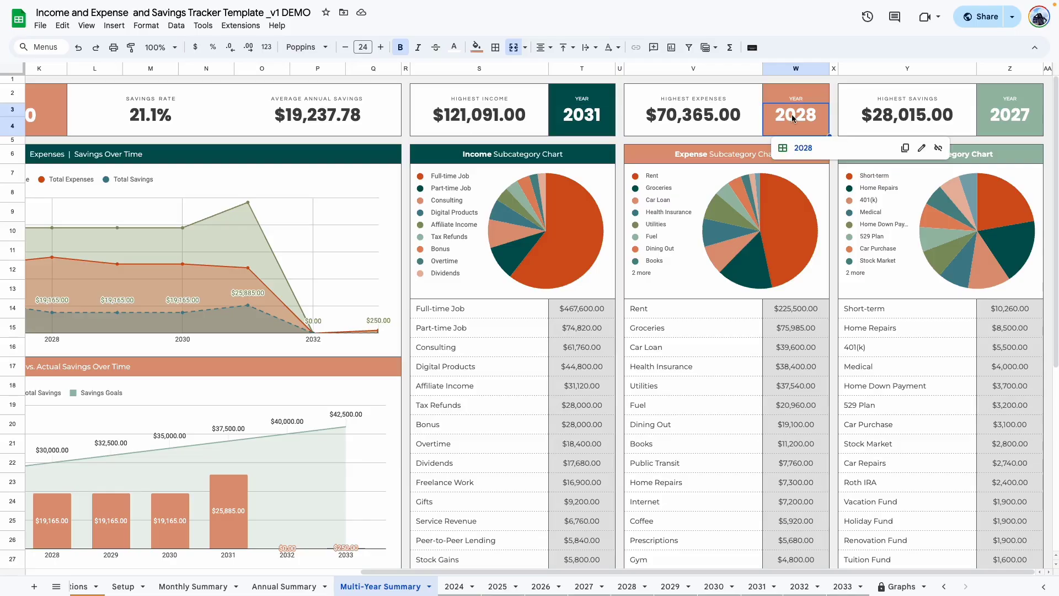
pyautogui.click(1010, 122)
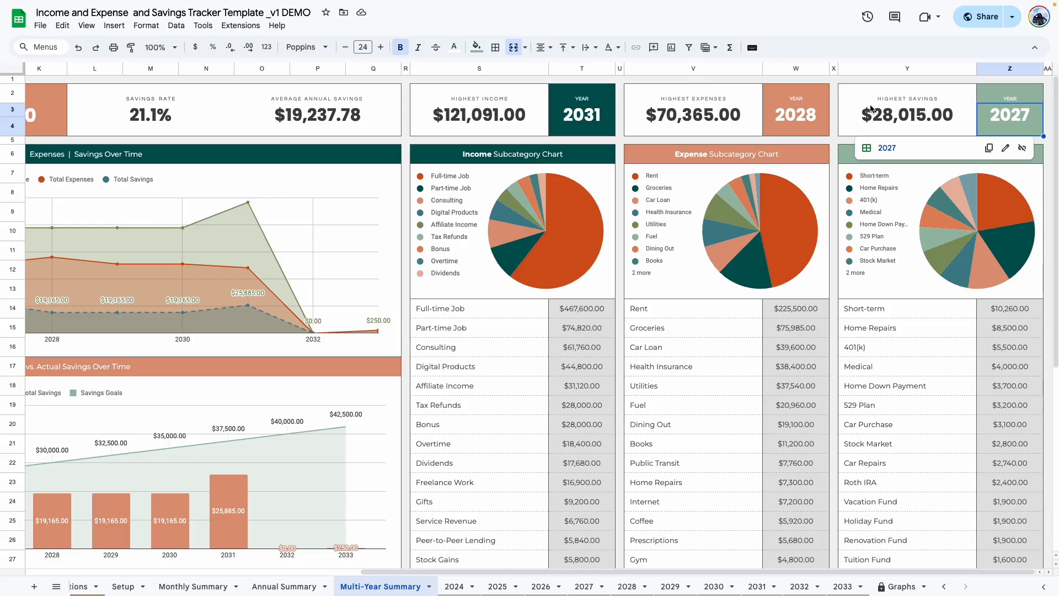
pyautogui.click(893, 100)
# - Review the Income, Expense and Savings Subcategory Charts and the subcategory totals listed beneath them in the Multi-Year Summary
pyautogui.click(621, 158)
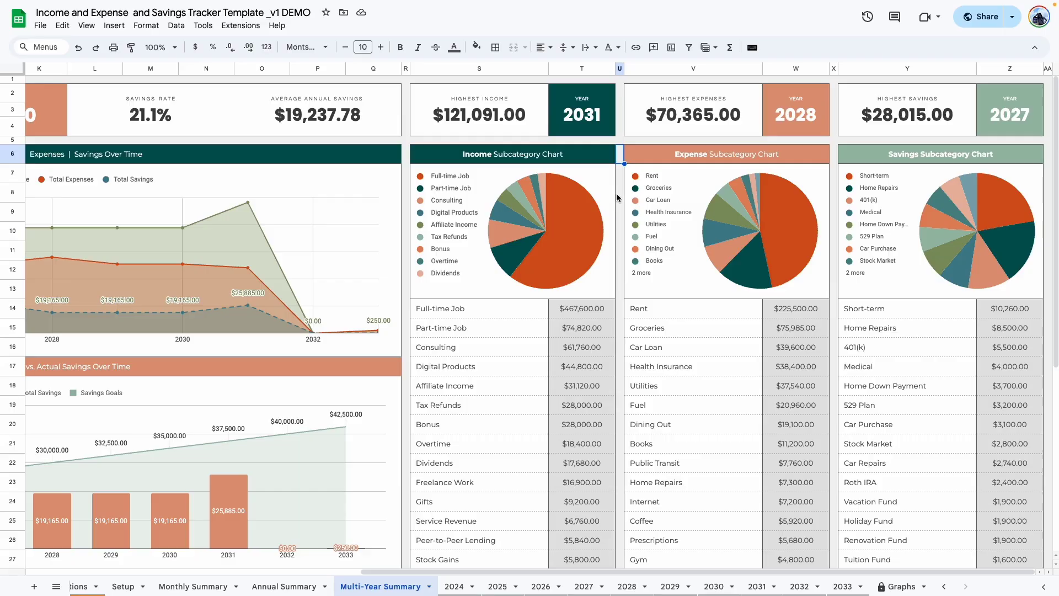
pyautogui.click(480, 309)
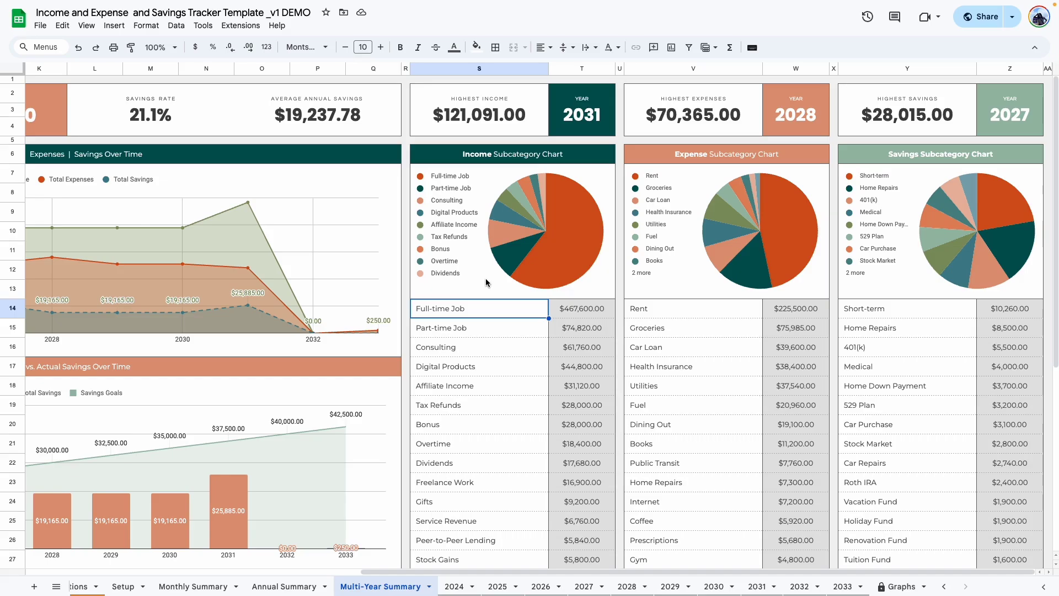
pyautogui.click(579, 386)
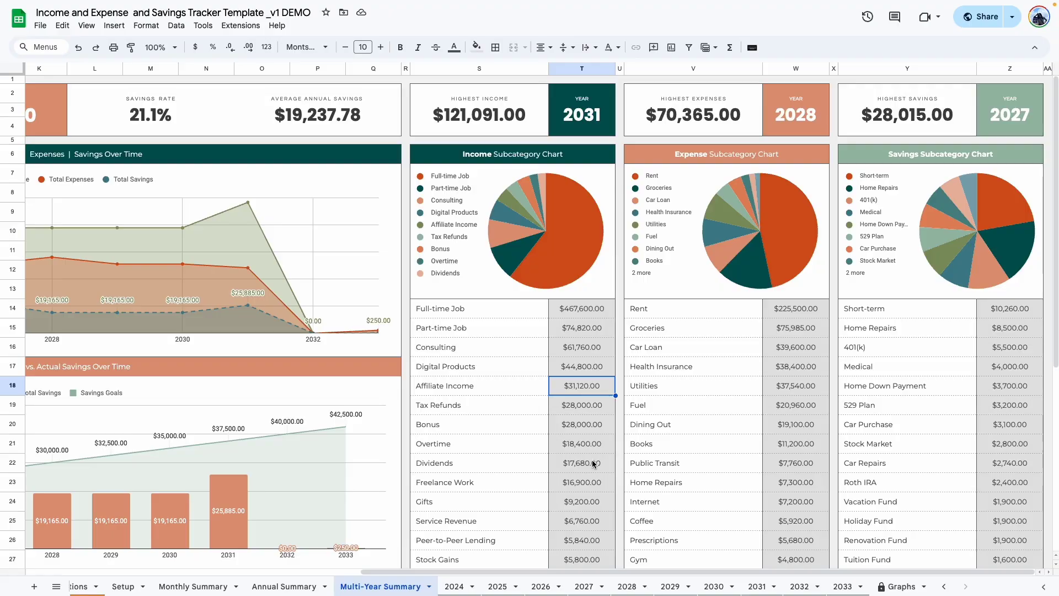
# - Open the custom theme color settings for the spreadsheet and return to the list of available themes
pyautogui.hscroll(-10, 425, 350)
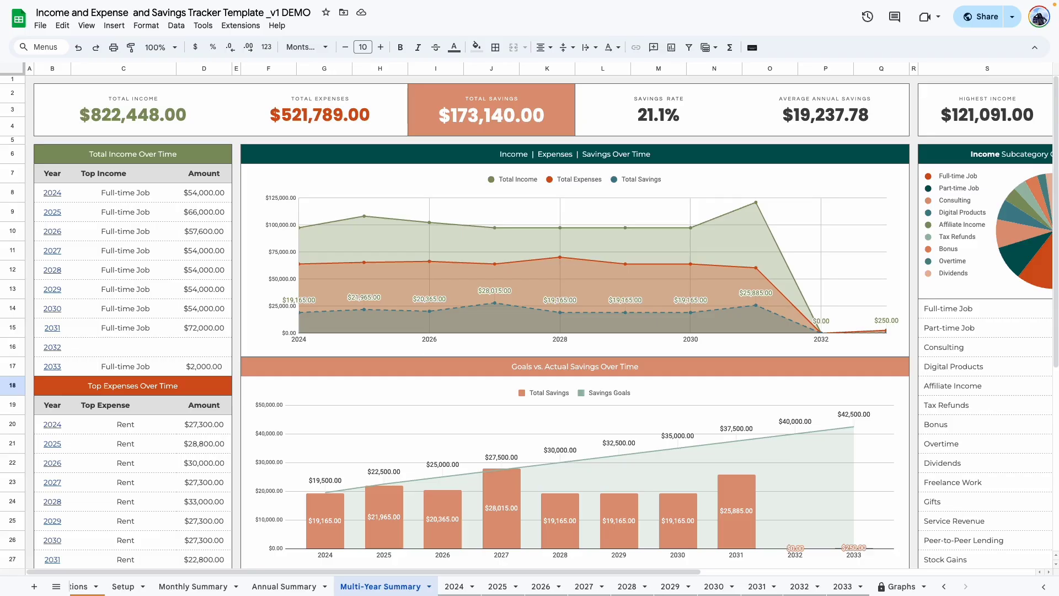
pyautogui.click(475, 49)
pyautogui.click(476, 49)
pyautogui.click(475, 50)
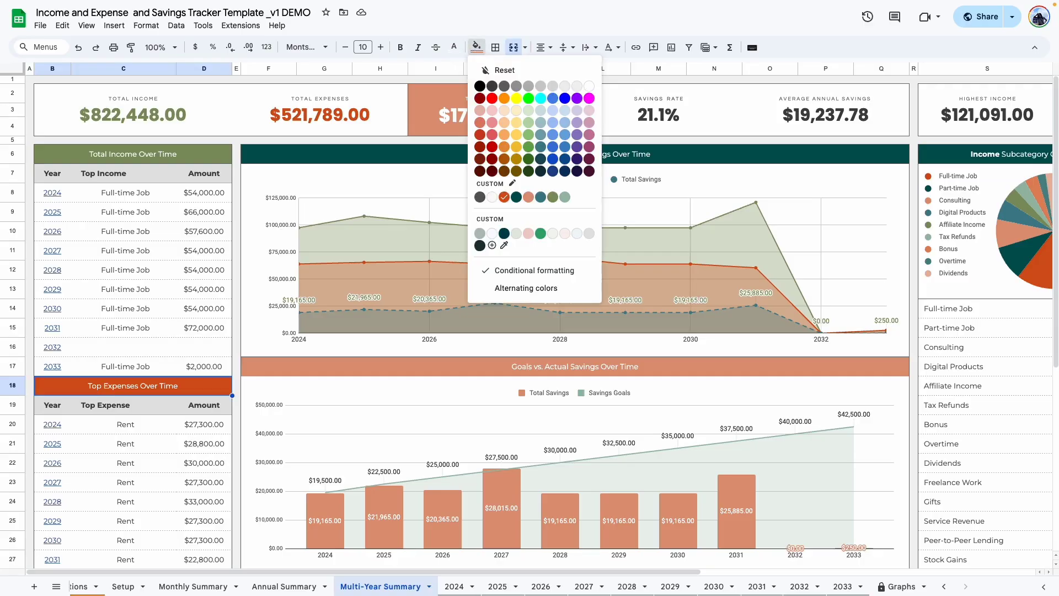
pyautogui.click(512, 184)
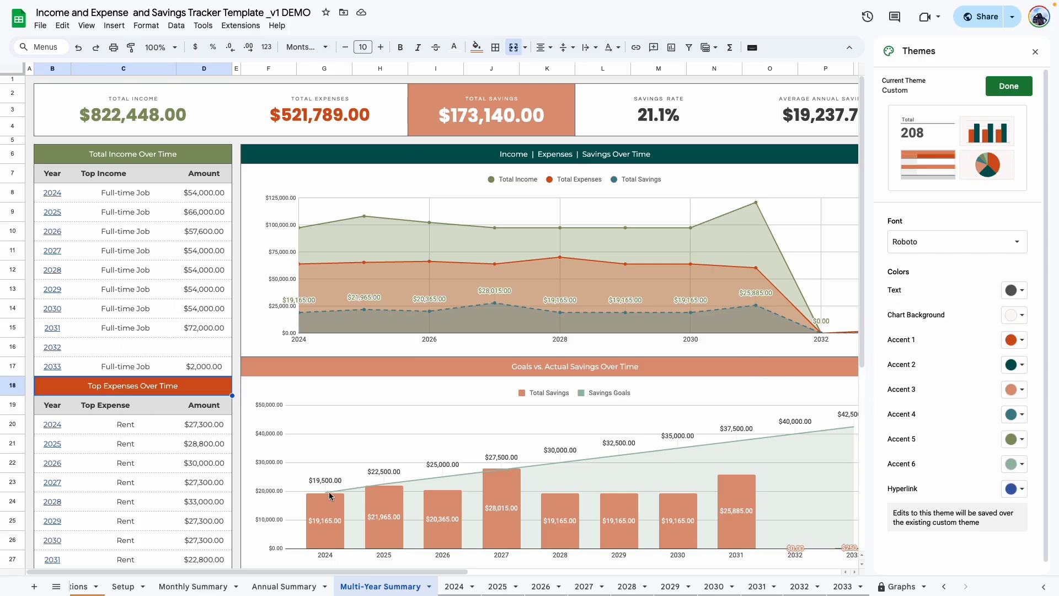
pyautogui.click(1000, 89)
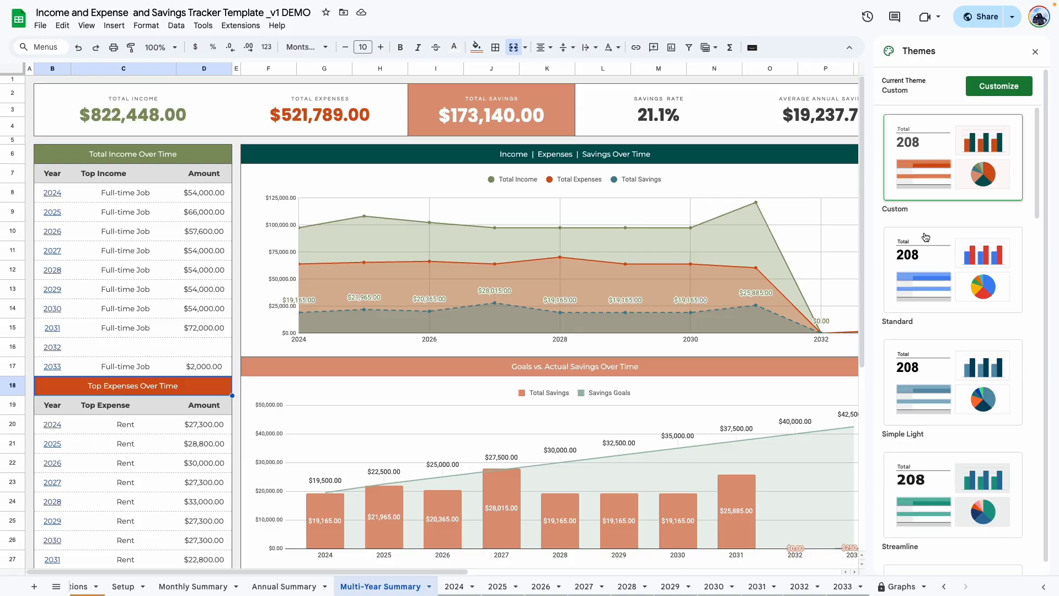
# - Try the Shift, Momentum, Earthy, Energetic and Ocean themes and check how they recolor the Multi-Year Summary
pyautogui.scroll(-3, 946, 262)
pyautogui.scroll(-3, 945, 259)
pyautogui.click(984, 407)
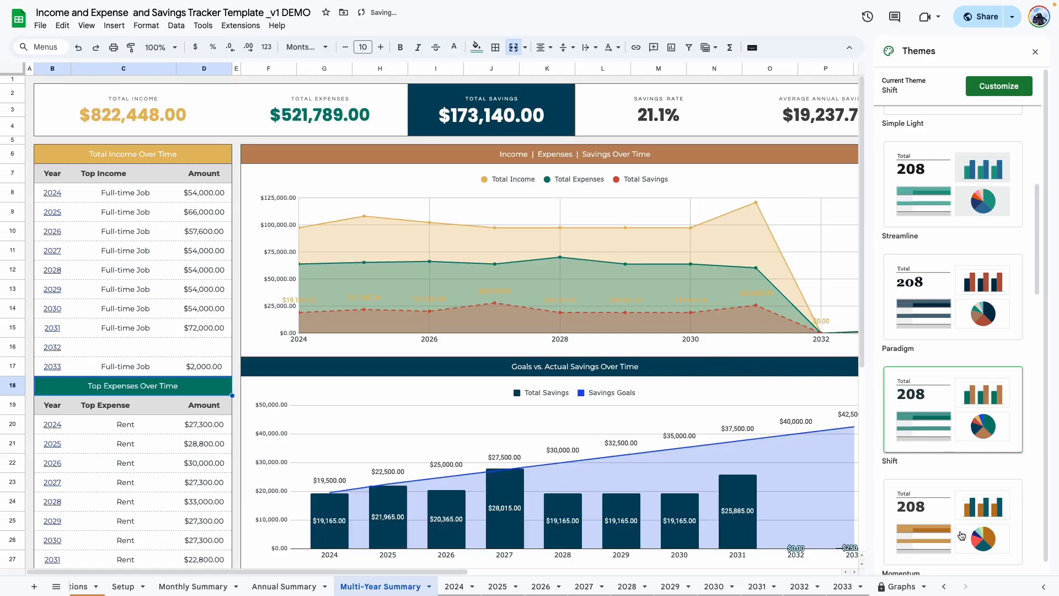
pyautogui.click(962, 535)
pyautogui.scroll(-2, 950, 443)
pyautogui.click(941, 485)
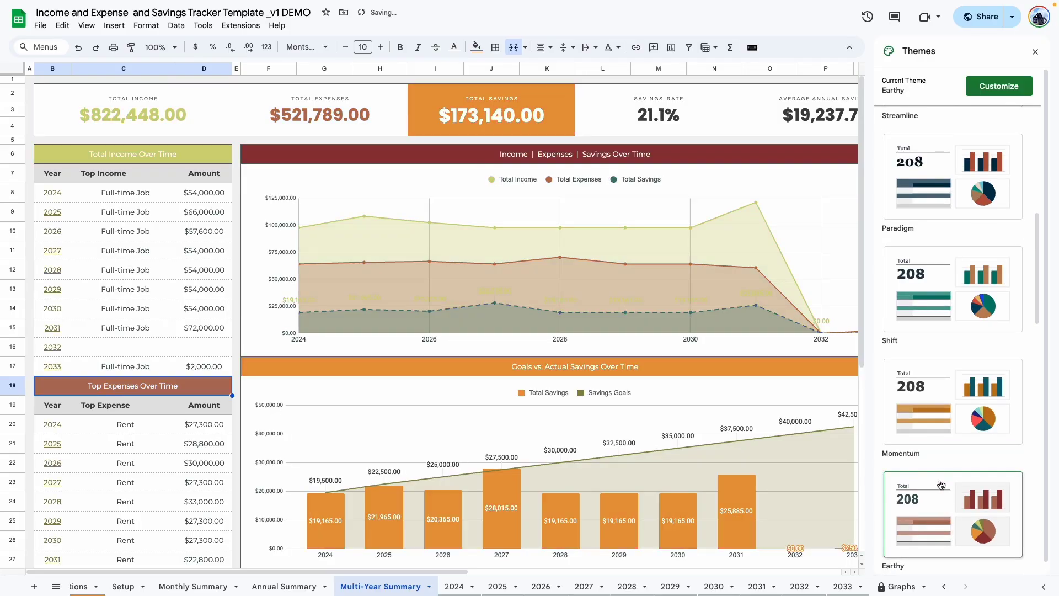
pyautogui.scroll(-2, 944, 489)
pyautogui.click(953, 514)
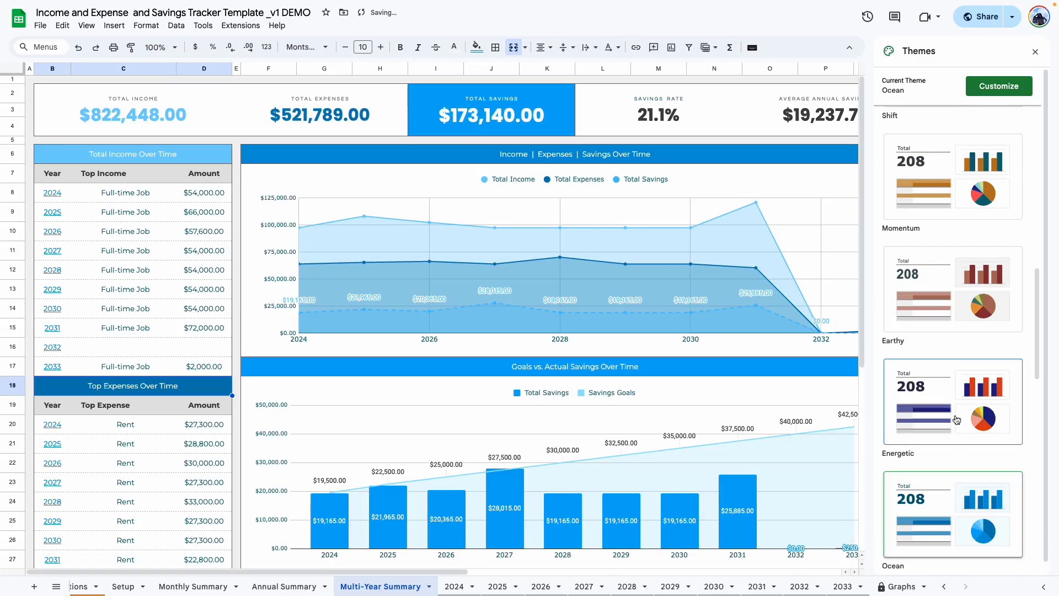
pyautogui.click(956, 419)
pyautogui.click(967, 538)
pyautogui.scroll(-5, 683, 426)
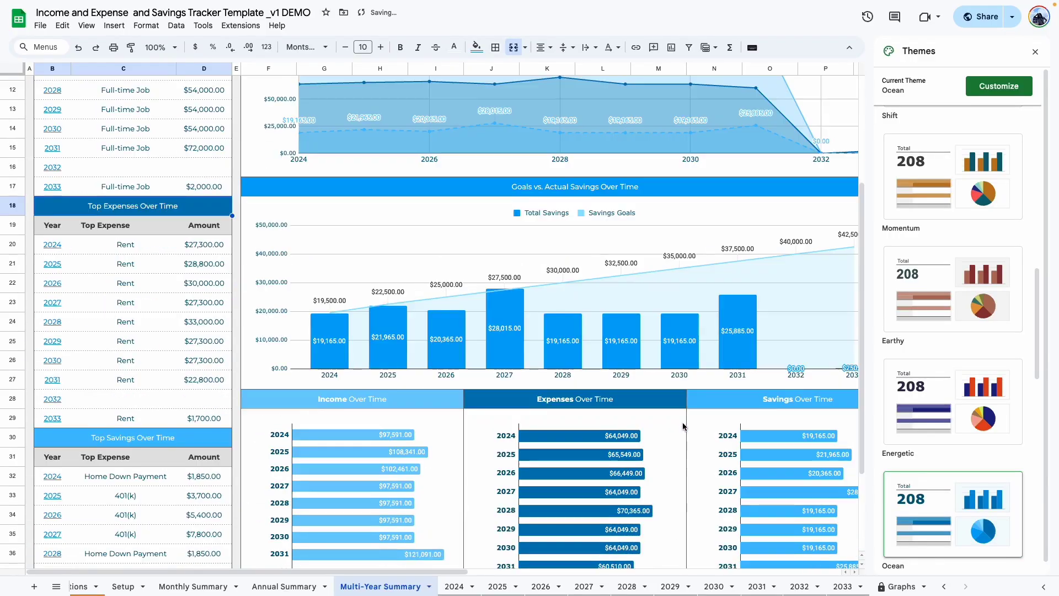
# - Apply the Vintage theme to the spreadsheet
pyautogui.scroll(-3, 683, 426)
pyautogui.scroll(-3, 919, 522)
pyautogui.click(920, 522)
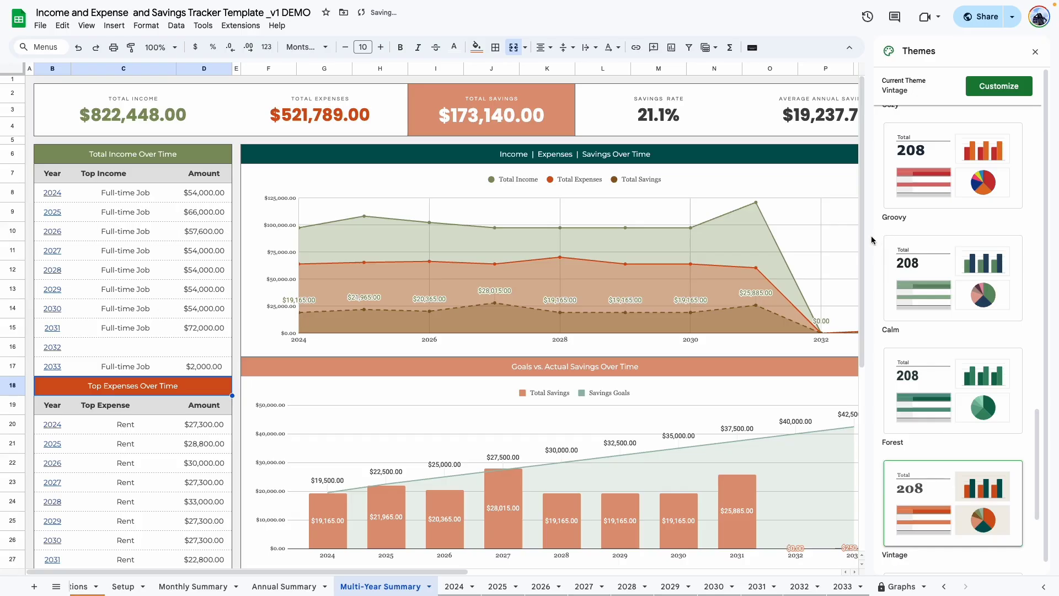
pyautogui.scroll(10, 953, 331)
# - Customize the Vintage theme by changing Accent 2 to a light blue-gray, and close the theme settings
pyautogui.click(1021, 89)
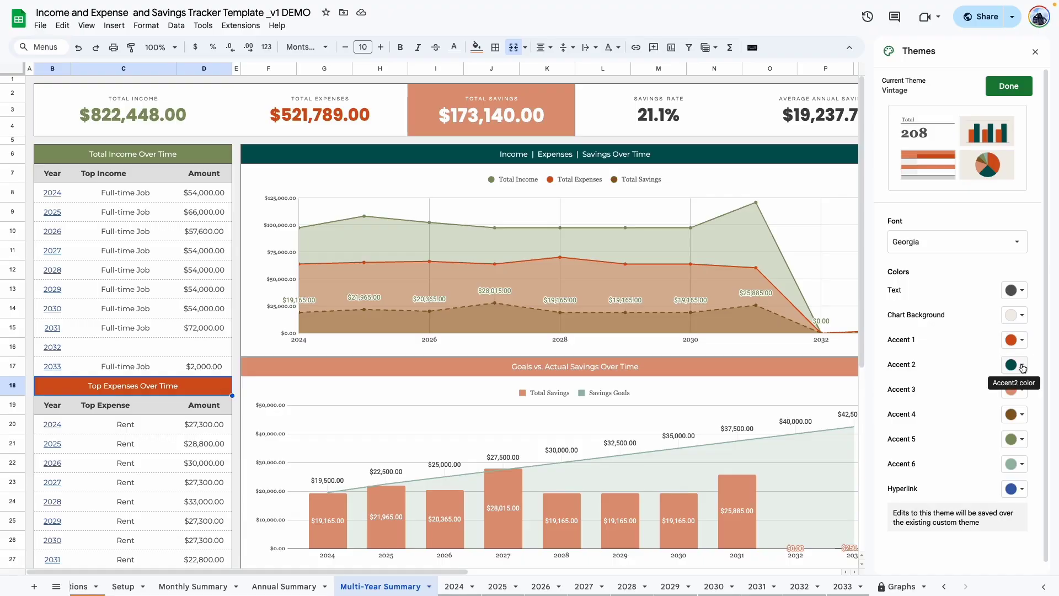
pyautogui.click(1015, 366)
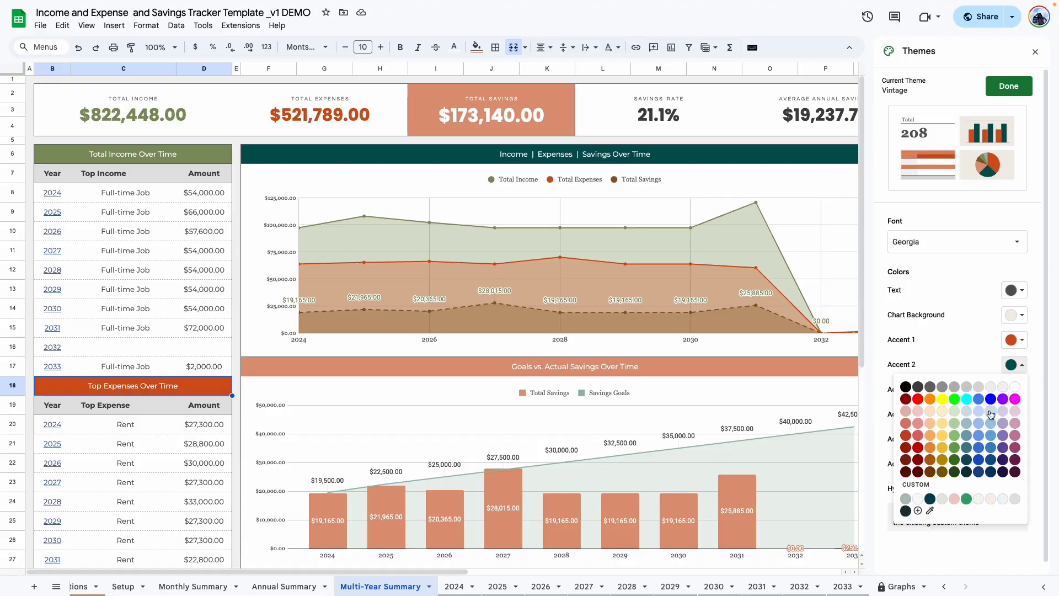
pyautogui.click(967, 411)
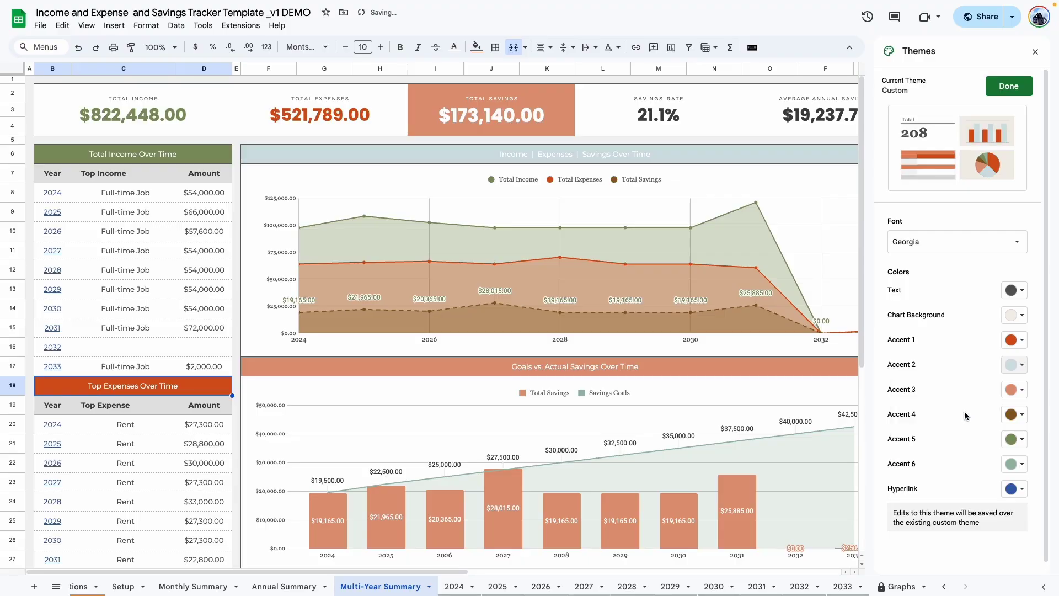
pyautogui.click(689, 155)
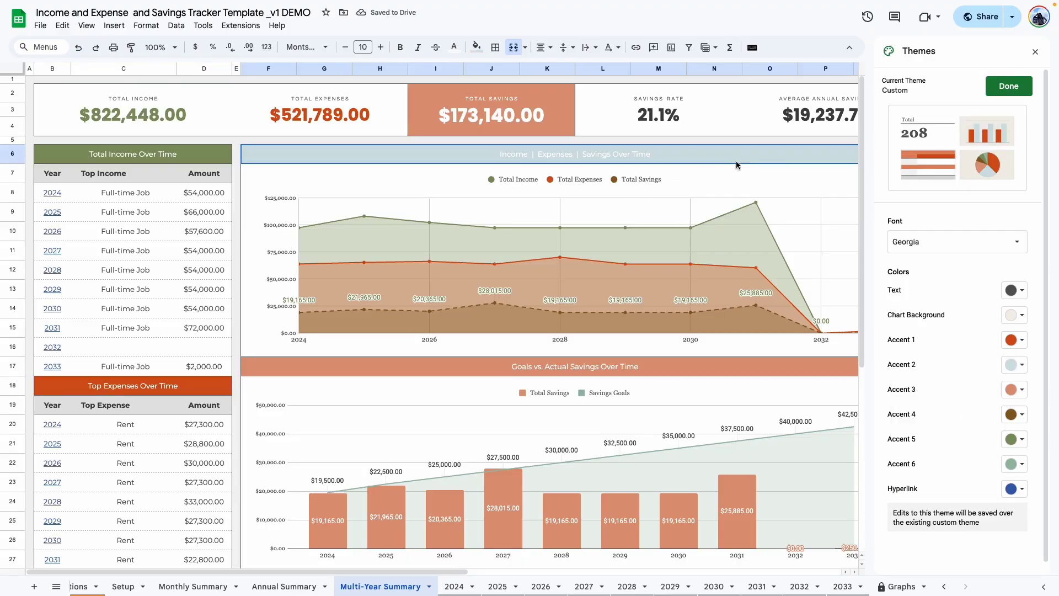
pyautogui.click(1035, 52)
# - Set the text of the Income | Expenses | Savings Over Time and Income Subcategory Chart headers to dark gray
pyautogui.click(694, 141)
pyautogui.click(685, 155)
pyautogui.hscroll(5, 684, 154)
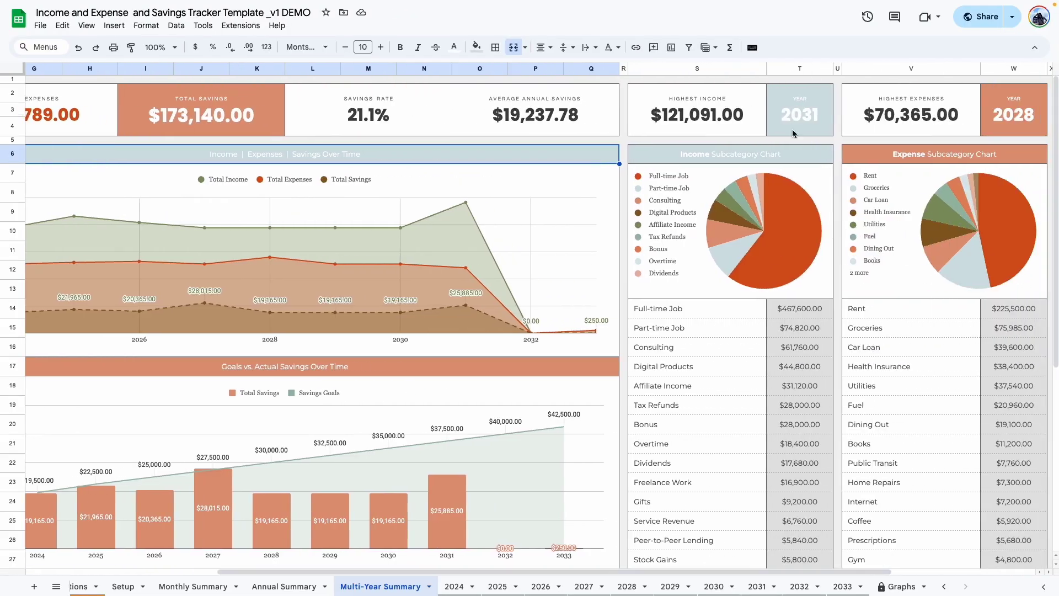
pyautogui.click(641, 156)
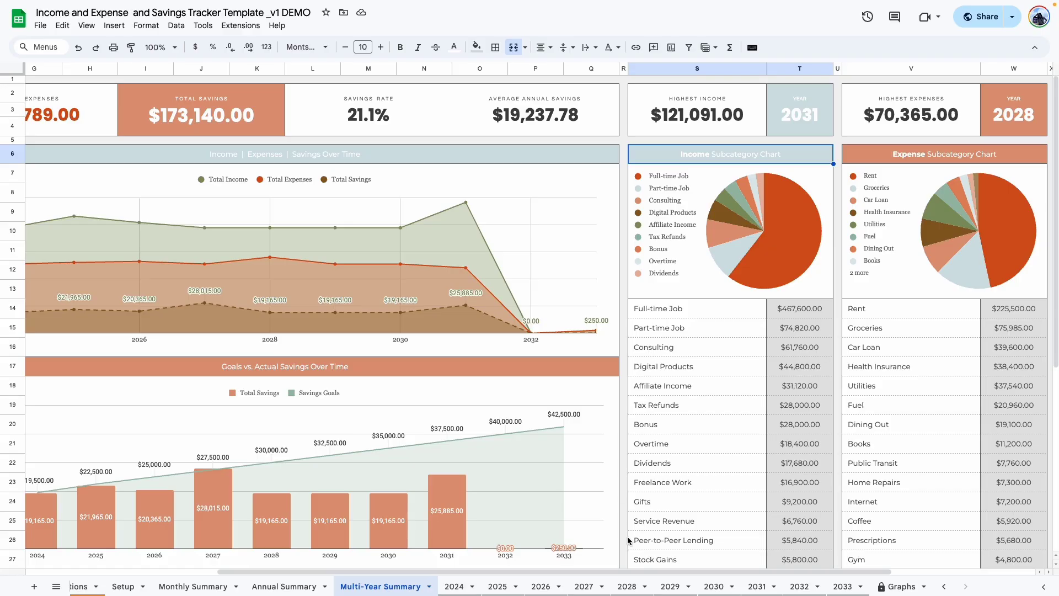
pyautogui.hscroll(-5, 441, 264)
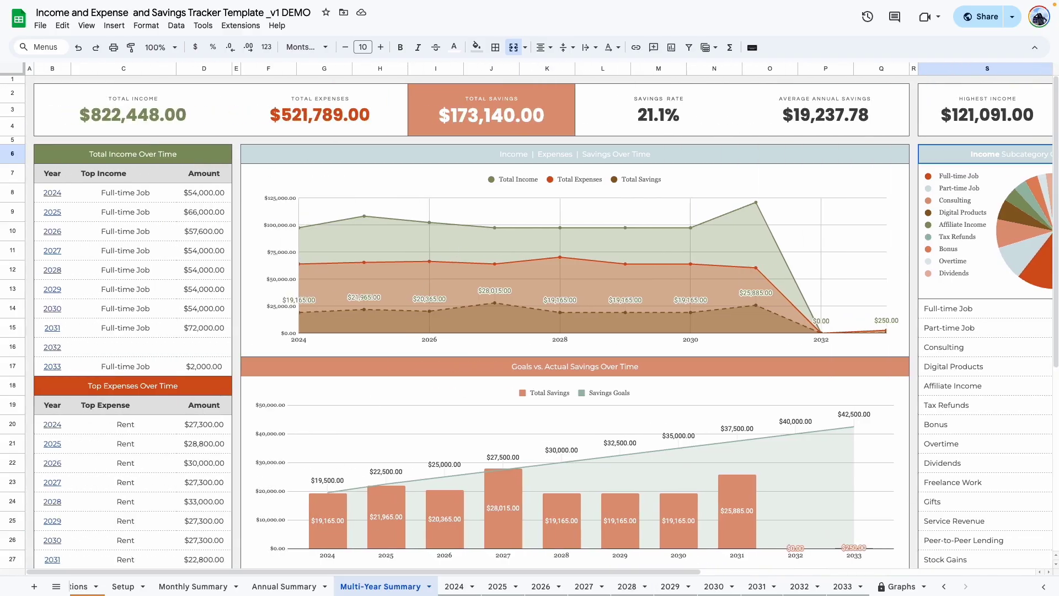
pyautogui.click(500, 153)
pyautogui.click(454, 47)
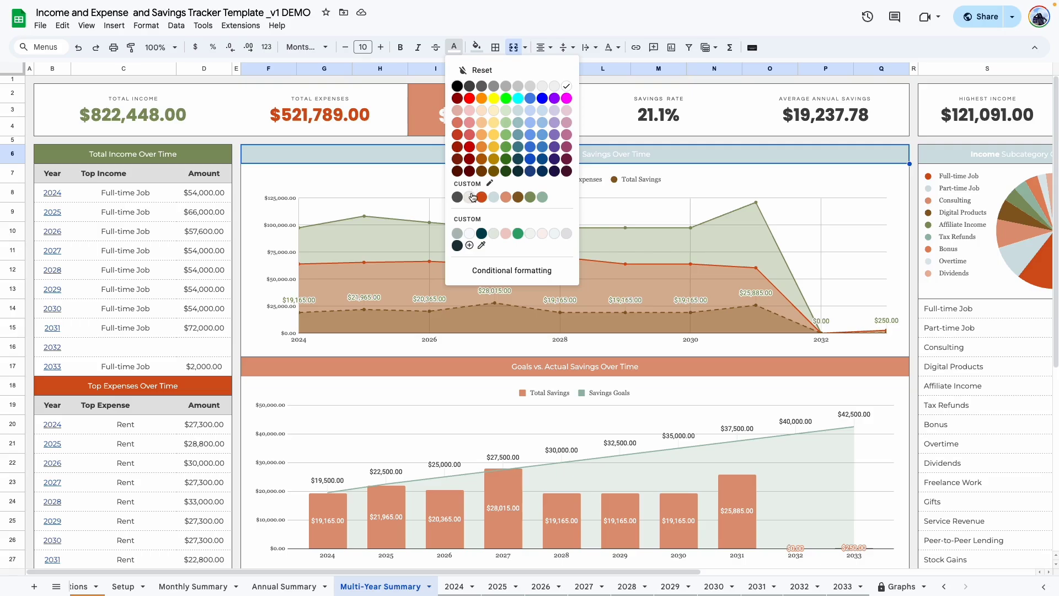
pyautogui.click(469, 86)
pyautogui.click(941, 157)
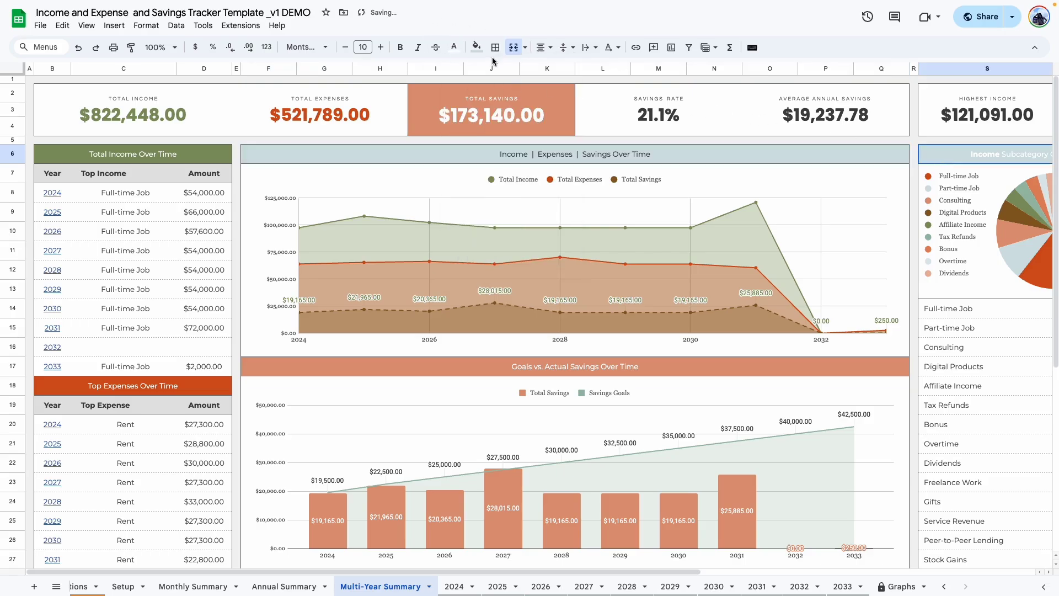
pyautogui.click(454, 47)
pyautogui.click(469, 88)
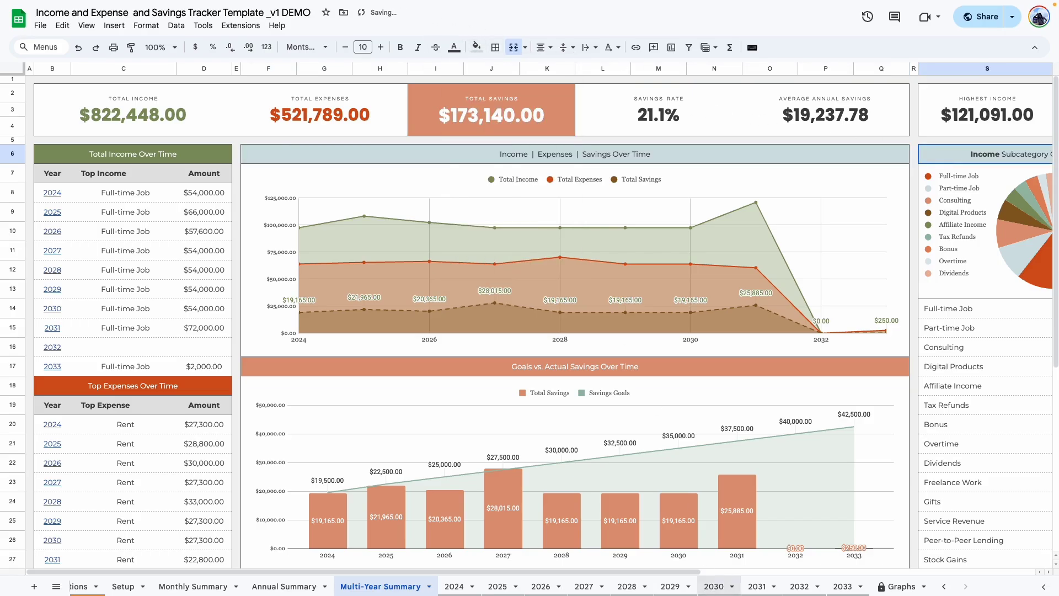